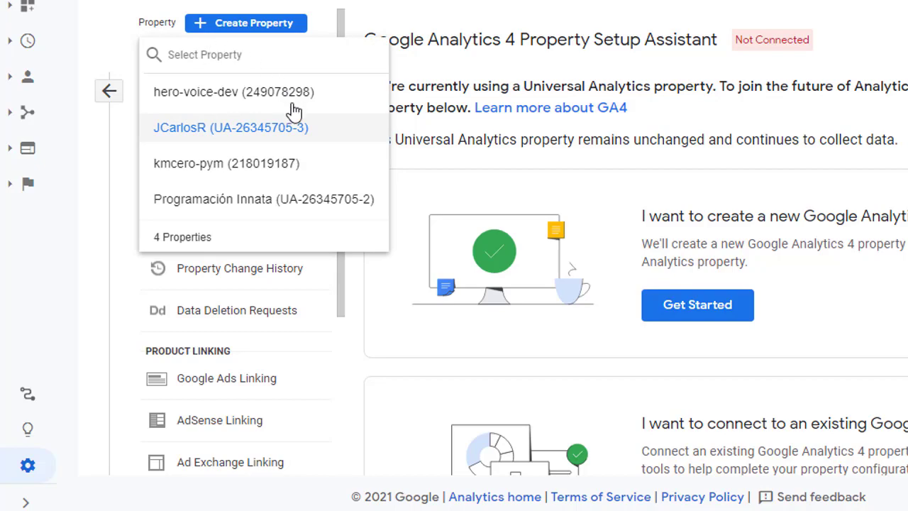
# Start the wizard for creating a new Google Analytics 4 property based on the current Universal Analytics property.
pyautogui.click(729, 102)
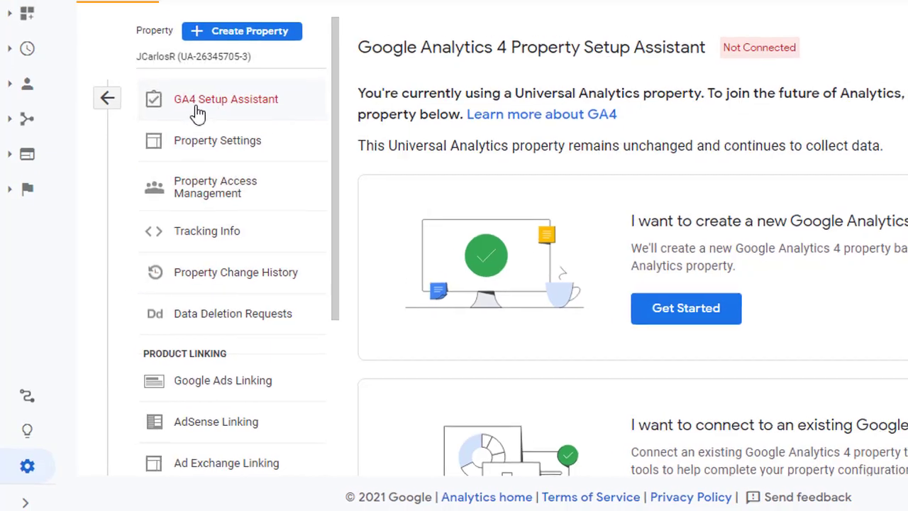
pyautogui.moveTo(581, 39); pyautogui.dragTo(676, 36)
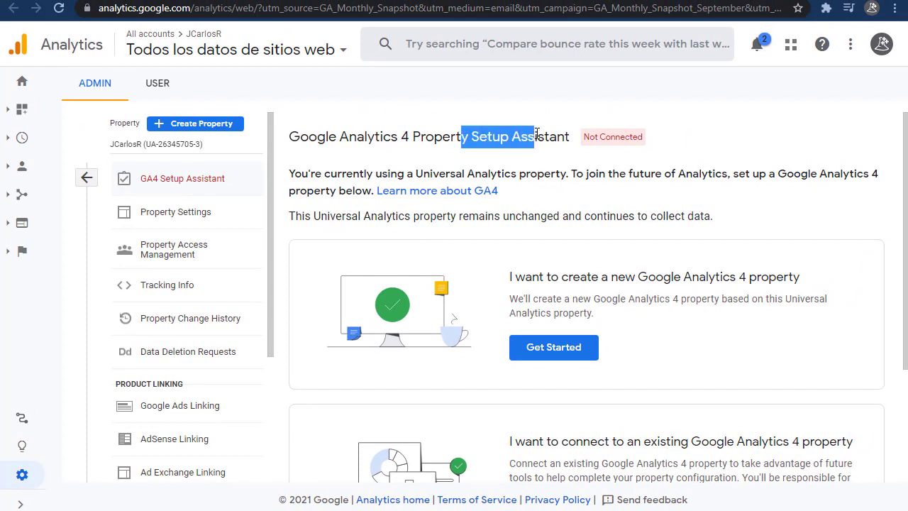
pyautogui.click(416, 173)
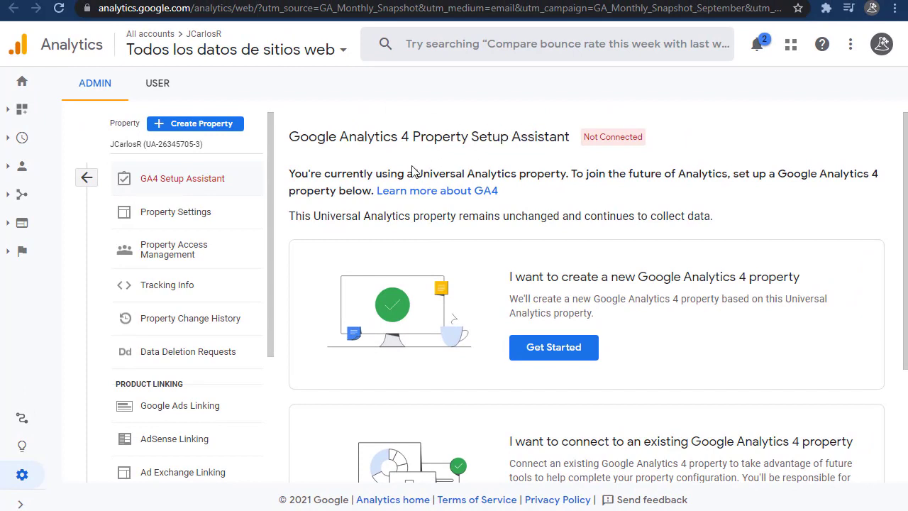
pyautogui.moveTo(547, 277); pyautogui.dragTo(800, 279)
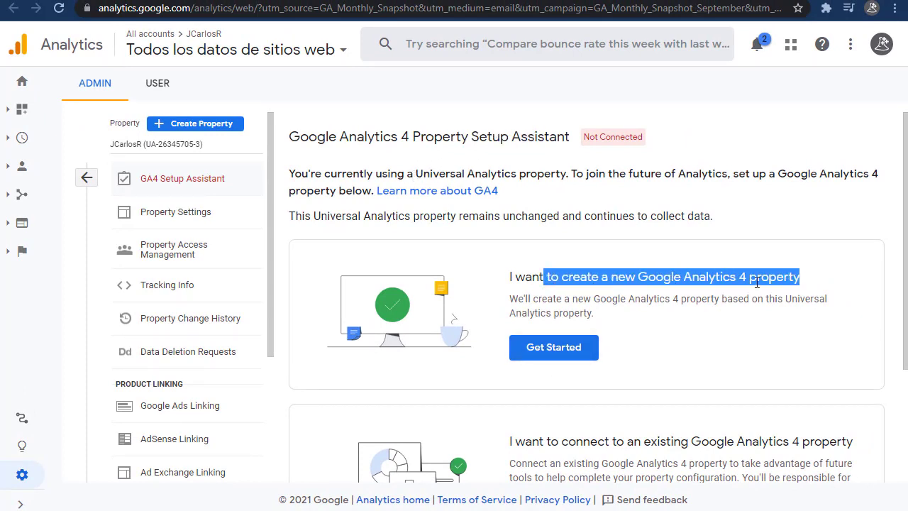
pyautogui.click(702, 293)
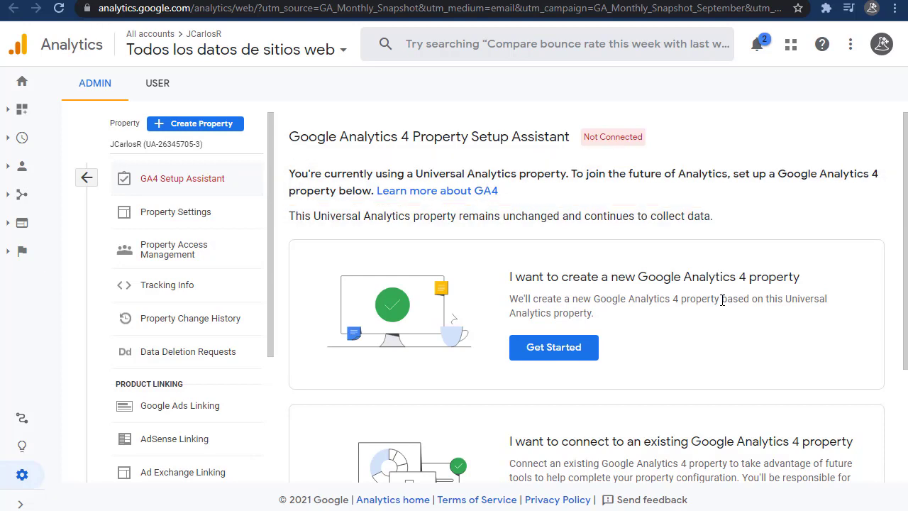
pyautogui.moveTo(729, 303); pyautogui.dragTo(722, 316)
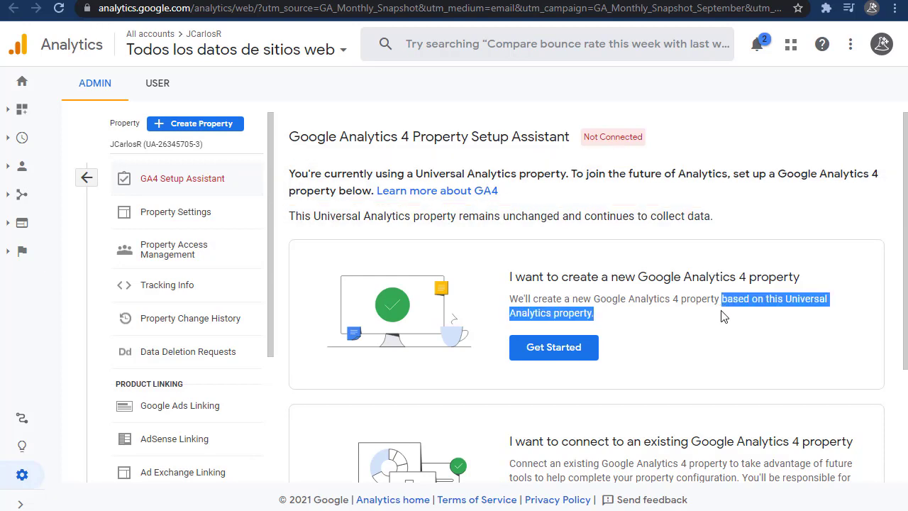
pyautogui.click(679, 322)
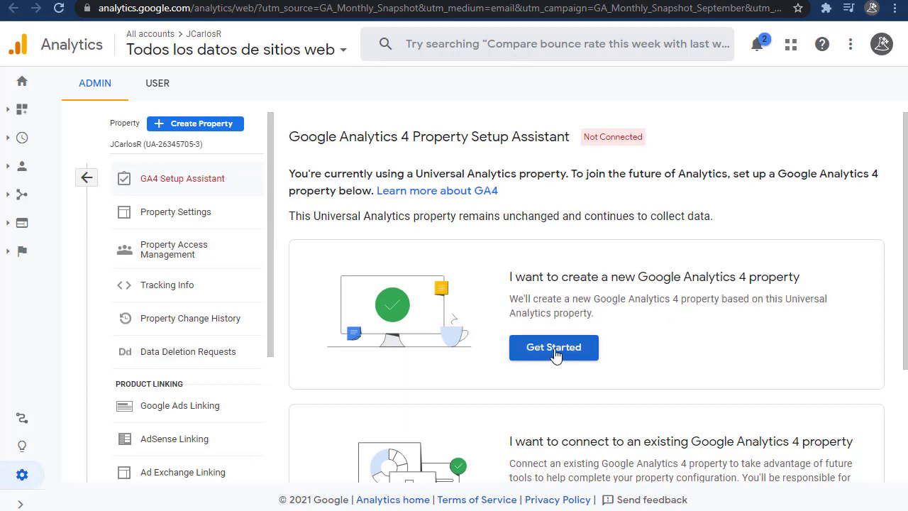
pyautogui.click(554, 348)
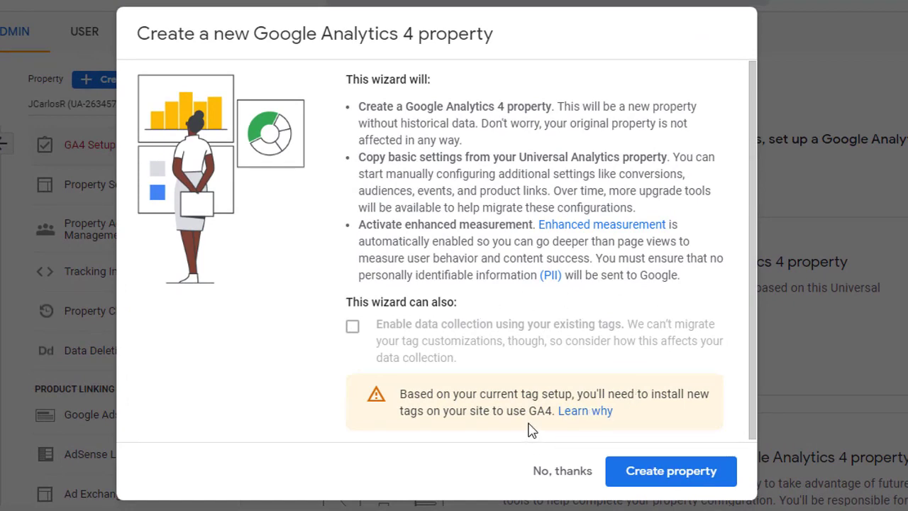
# Read the wizard's note about installing new tags on the site and create the GA4 property.
pyautogui.doubleClick(404, 411)
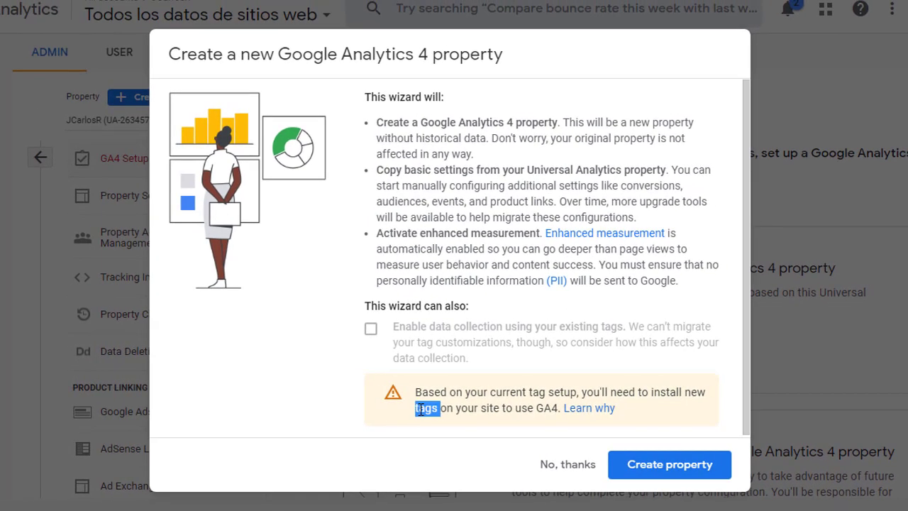
pyautogui.click(479, 386)
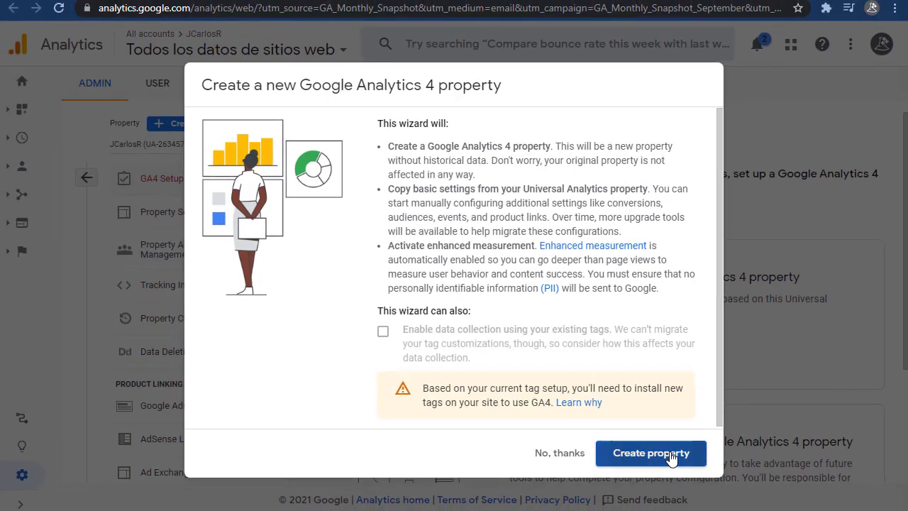
pyautogui.click(670, 457)
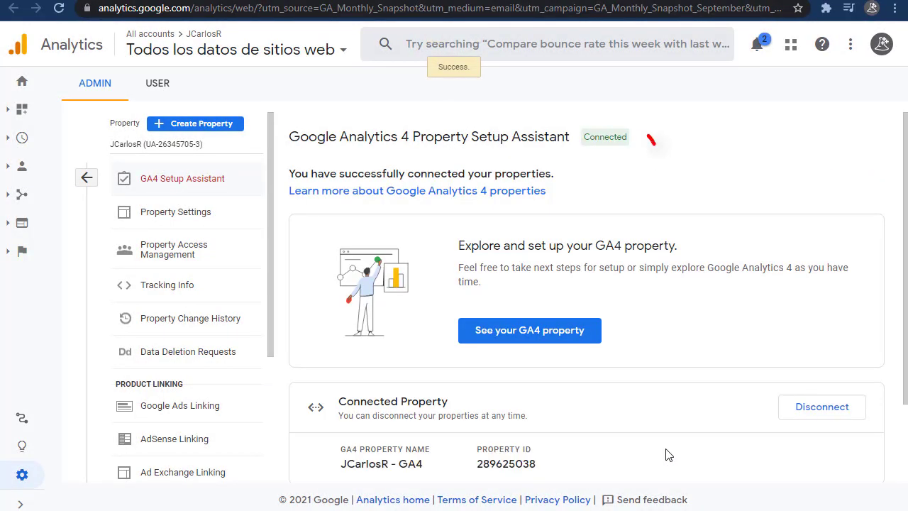
# Check the connection status shown for the property in the GA4 Setup Assistant.
pyautogui.tripleClick(467, 178)
pyautogui.click(593, 158)
pyautogui.doubleClick(593, 159)
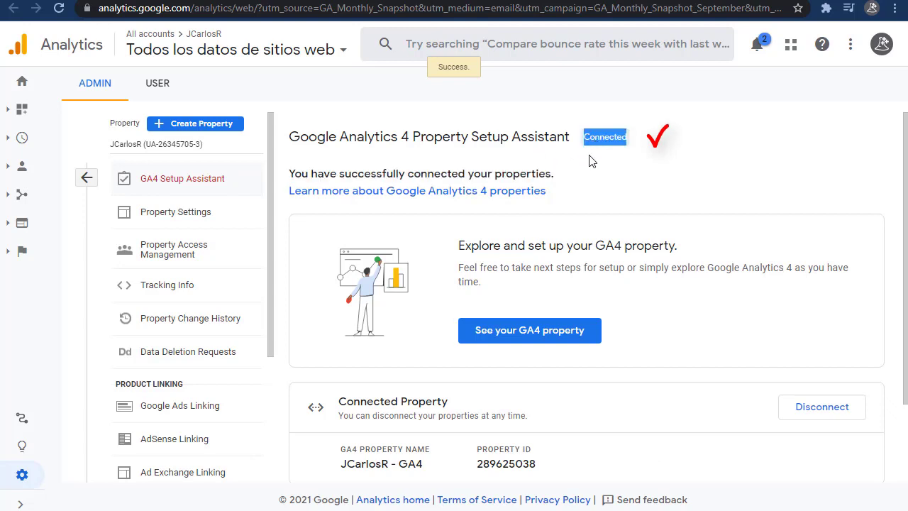
pyautogui.click(592, 160)
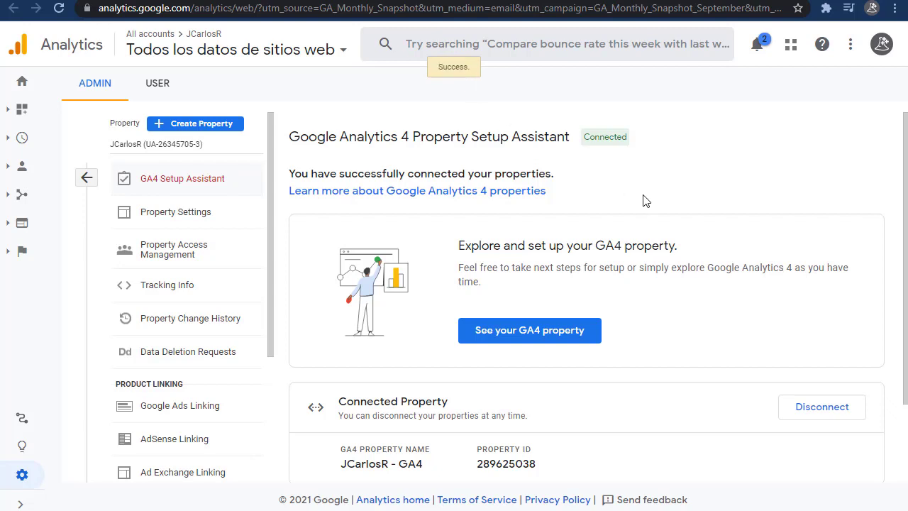
# Examine the connected GA4 property's name and property ID and compare them with the list of available properties.
pyautogui.scroll(-1, 647, 207)
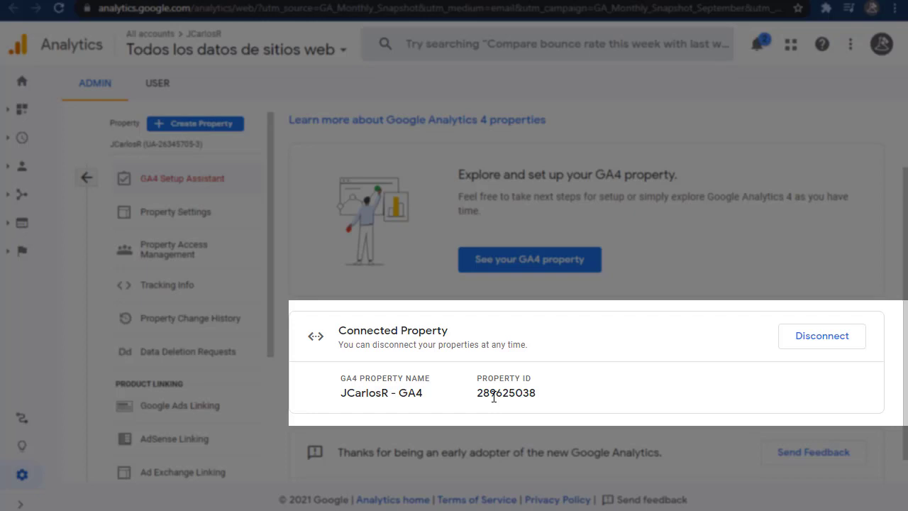
pyautogui.doubleClick(494, 395)
pyautogui.click(502, 410)
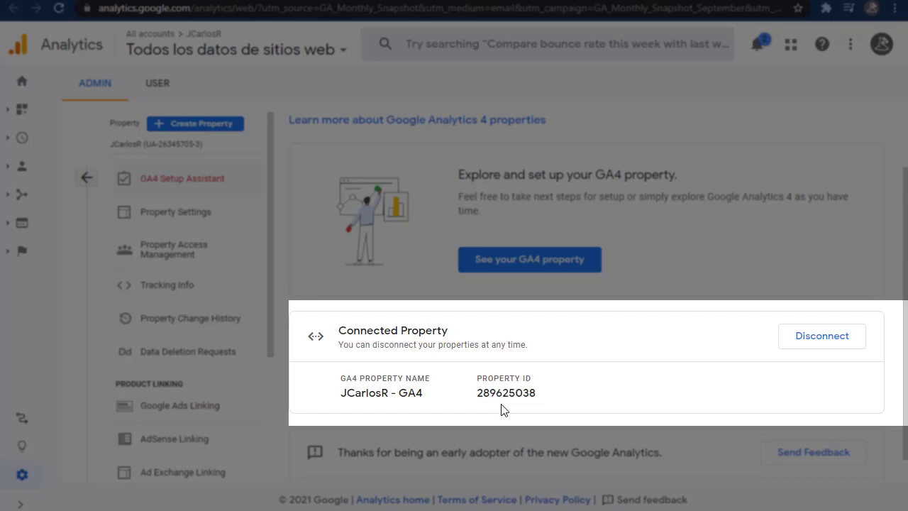
pyautogui.click(215, 151)
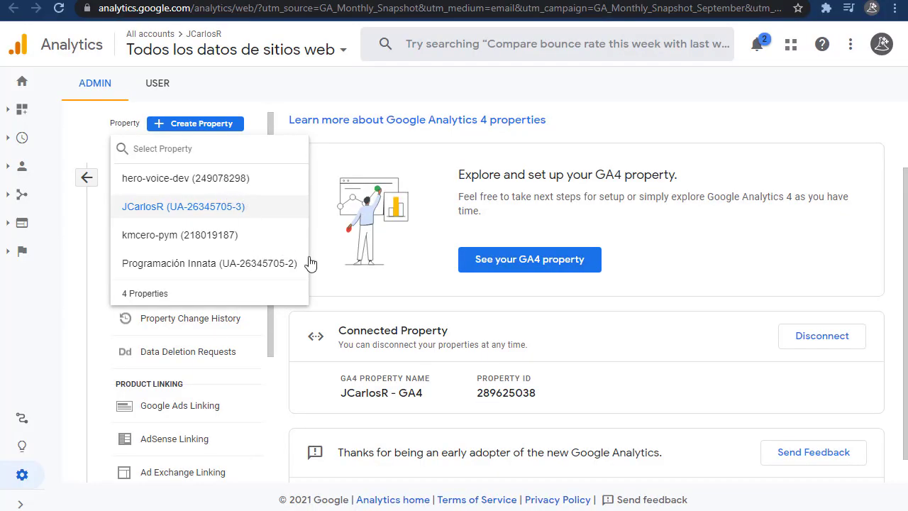
pyautogui.click(609, 381)
pyautogui.doubleClick(508, 388)
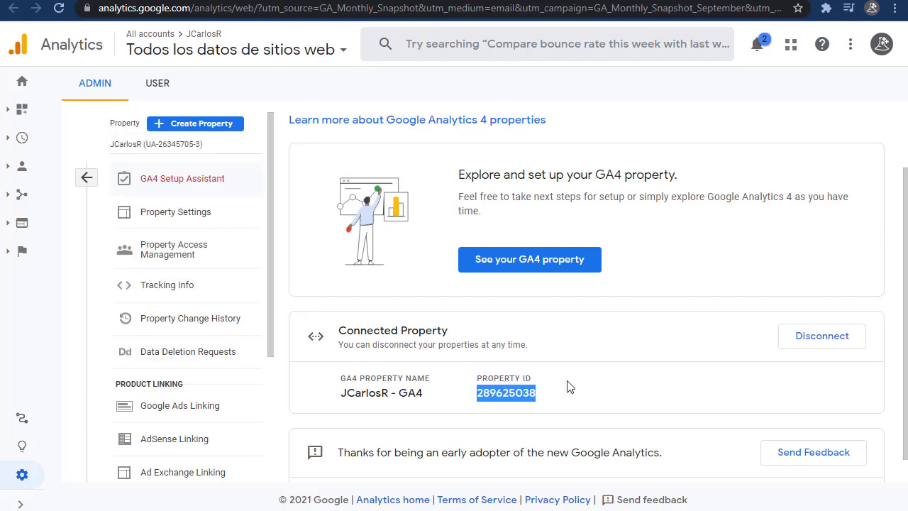
pyautogui.click(568, 387)
pyautogui.scroll(-1, 568, 383)
pyautogui.scroll(2, 571, 381)
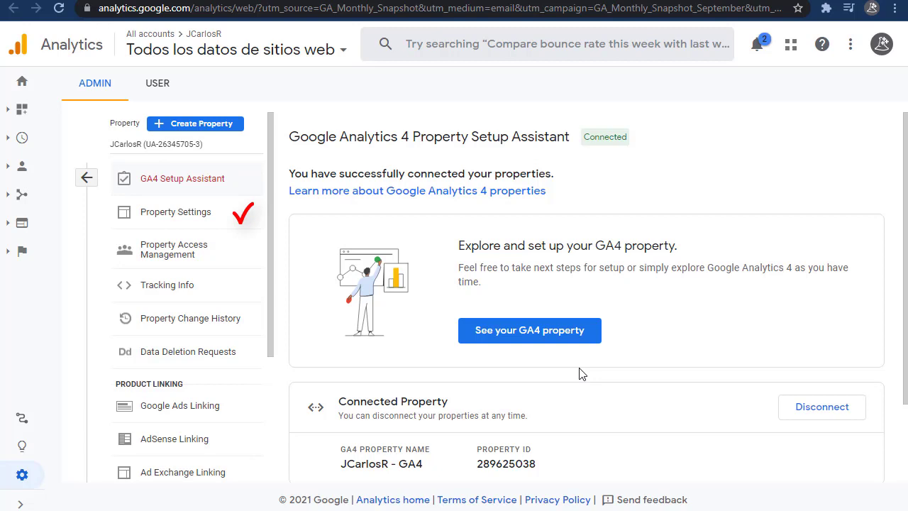
# Review the Universal Analytics property's settings, including its tracking ID.
pyautogui.click(204, 219)
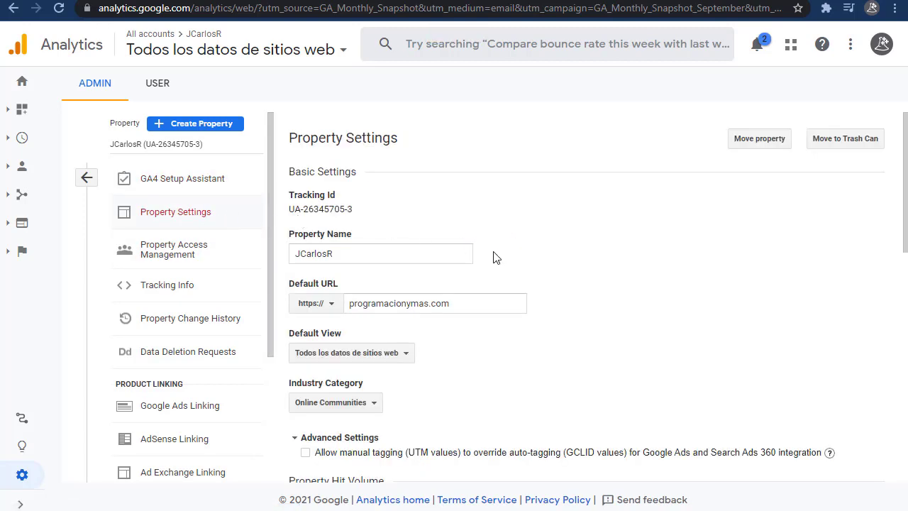
pyautogui.tripleClick(311, 210)
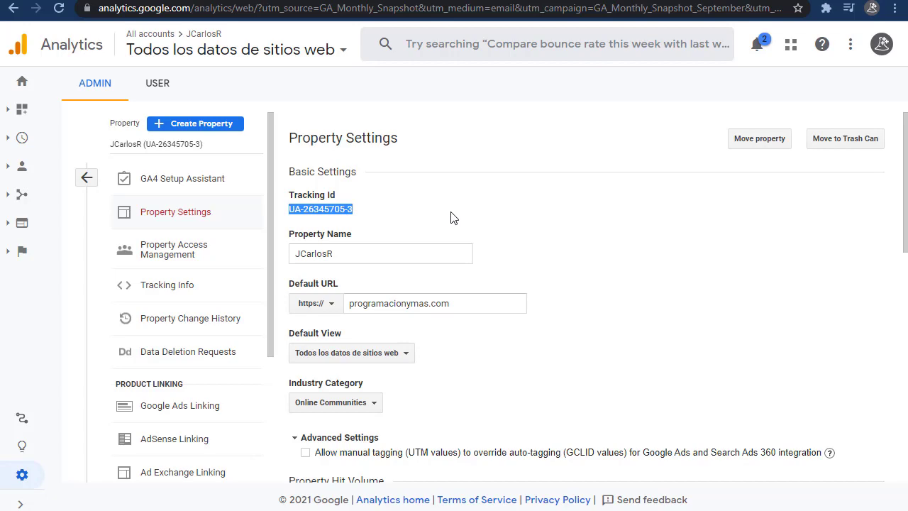
pyautogui.click(454, 217)
pyautogui.scroll(-2, 456, 217)
pyautogui.scroll(-6, 456, 216)
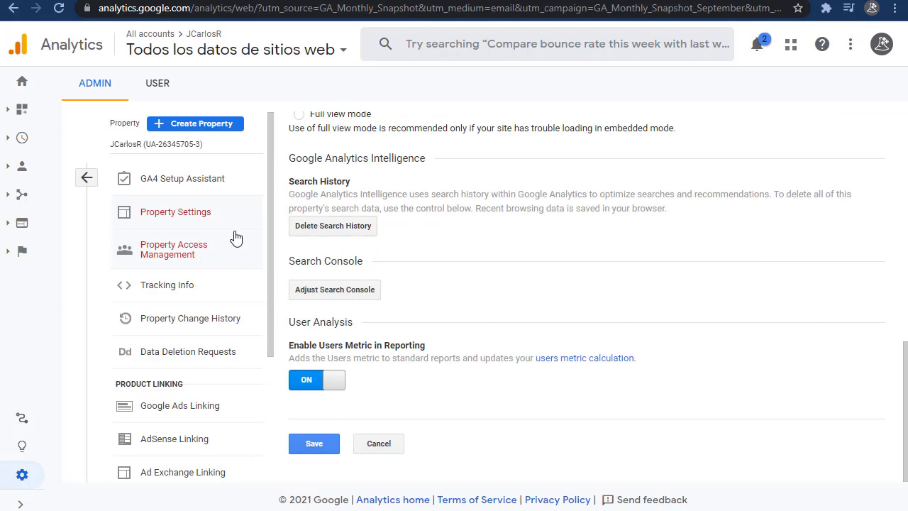
# Open the new GA4 property from the GA4 Setup Assistant and read the notice about the connected Universal Analytics property.
pyautogui.click(225, 188)
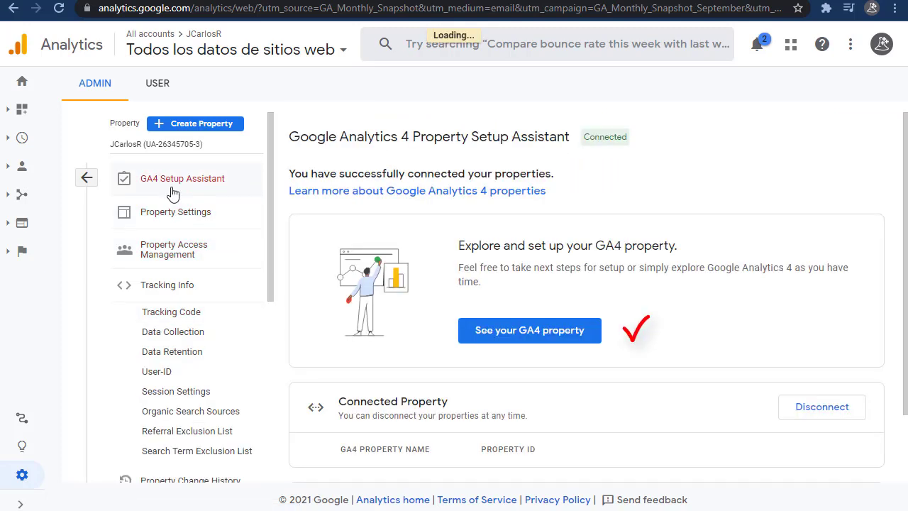
pyautogui.click(543, 335)
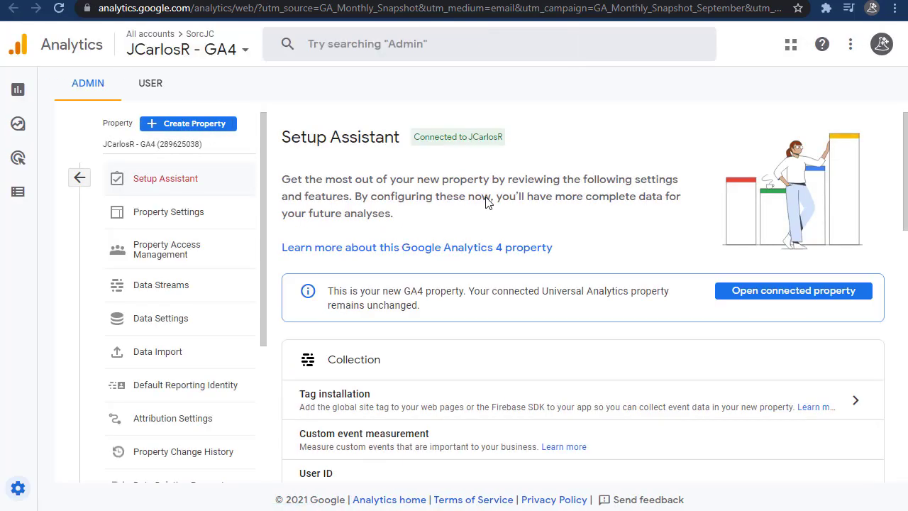
pyautogui.moveTo(329, 291); pyautogui.dragTo(600, 291)
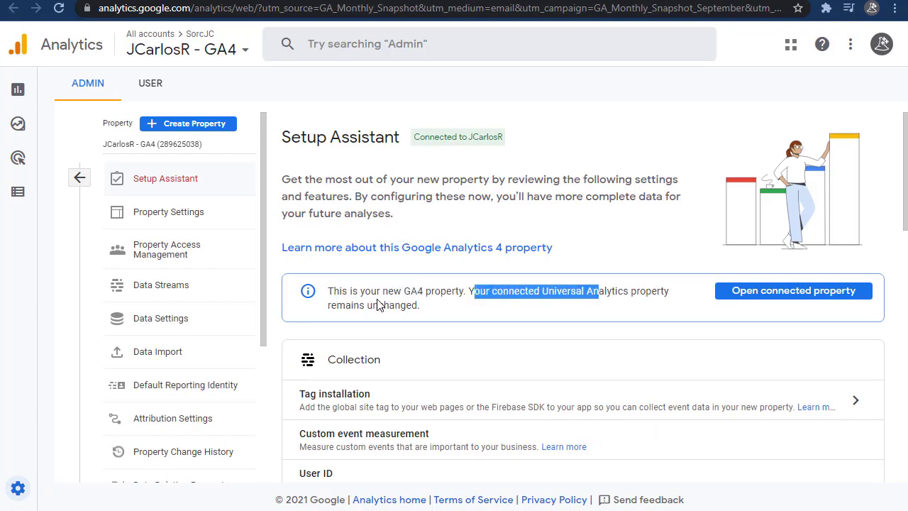
pyautogui.click(467, 310)
pyautogui.moveTo(467, 290); pyautogui.dragTo(506, 313)
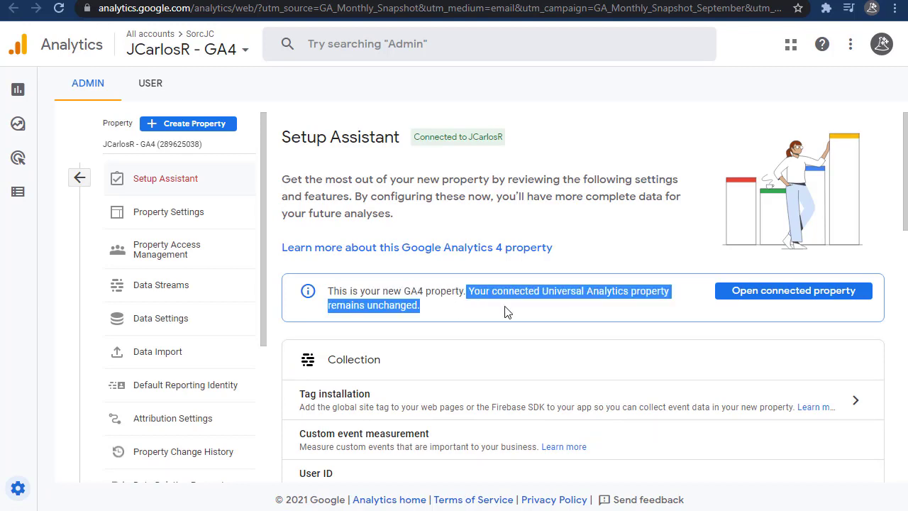
pyautogui.click(507, 312)
# Open Tag installation from the Collection section of the Setup Assistant and show only the Web data streams.
pyautogui.scroll(-2, 497, 301)
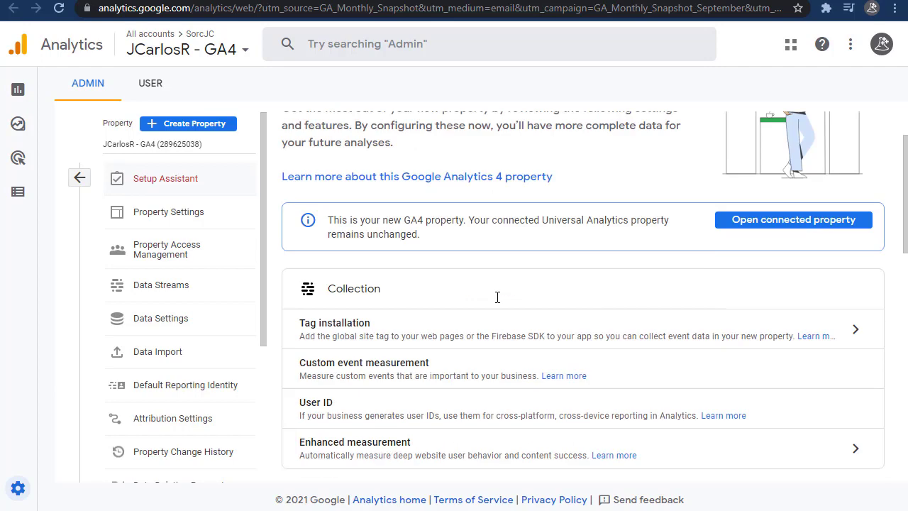
pyautogui.scroll(-1, 534, 267)
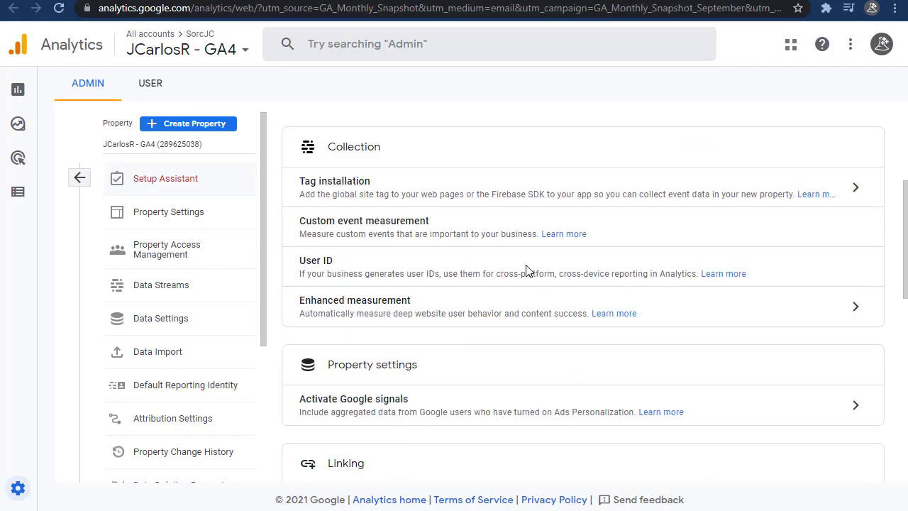
pyautogui.click(854, 190)
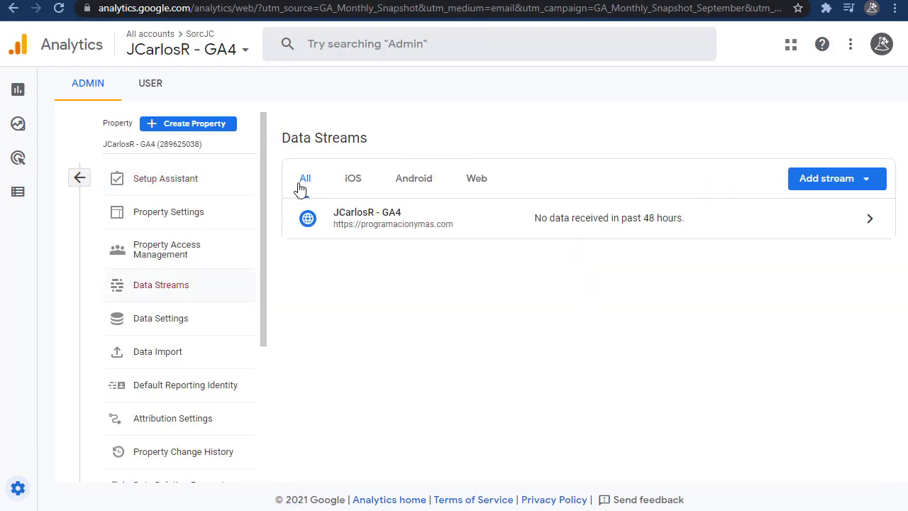
pyautogui.click(476, 181)
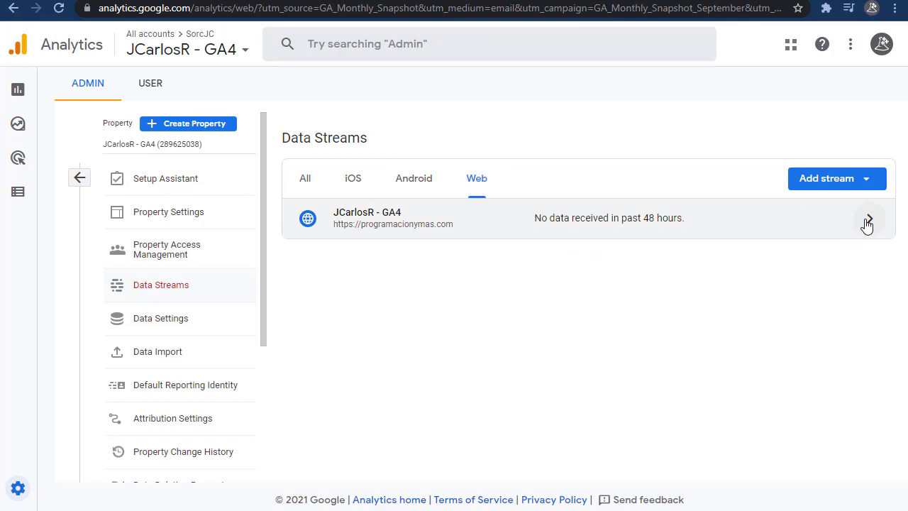
# Look over the stream types that can be added and the existing data streams for iOS, Android and Web.
pyautogui.click(809, 178)
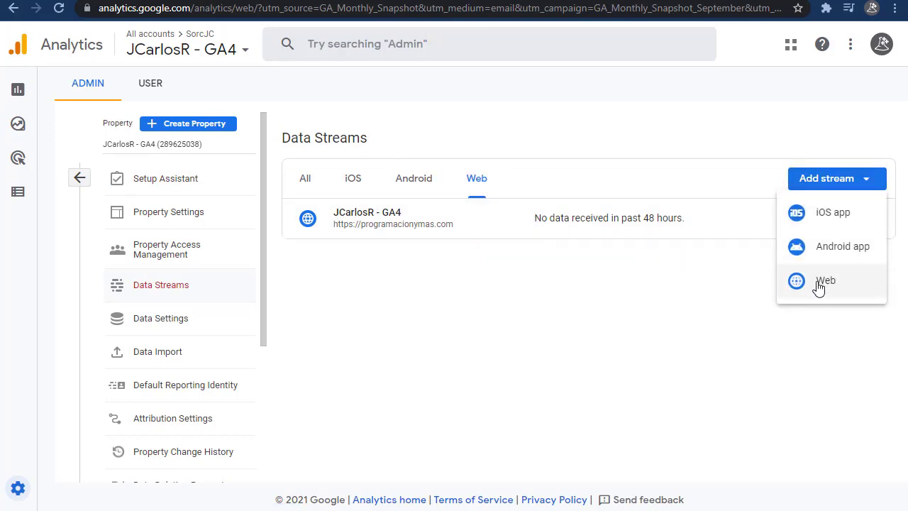
pyautogui.click(679, 287)
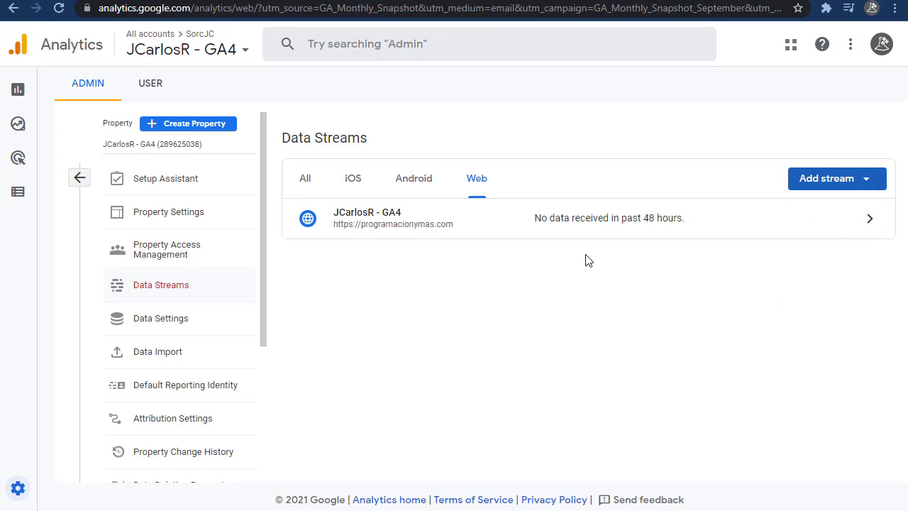
pyautogui.click(307, 180)
pyautogui.click(355, 182)
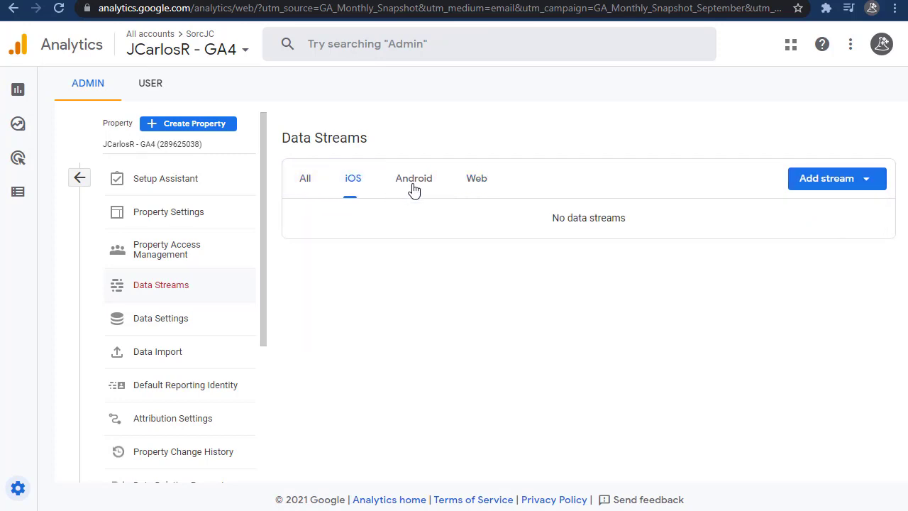
pyautogui.click(414, 190)
pyautogui.click(475, 190)
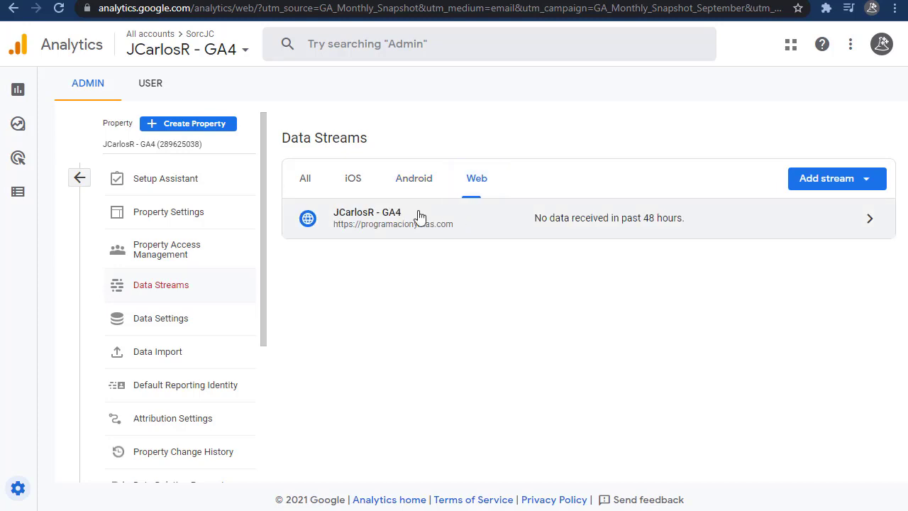
# Open the web stream's details and view its stream information and tagging instructions.
pyautogui.click(867, 224)
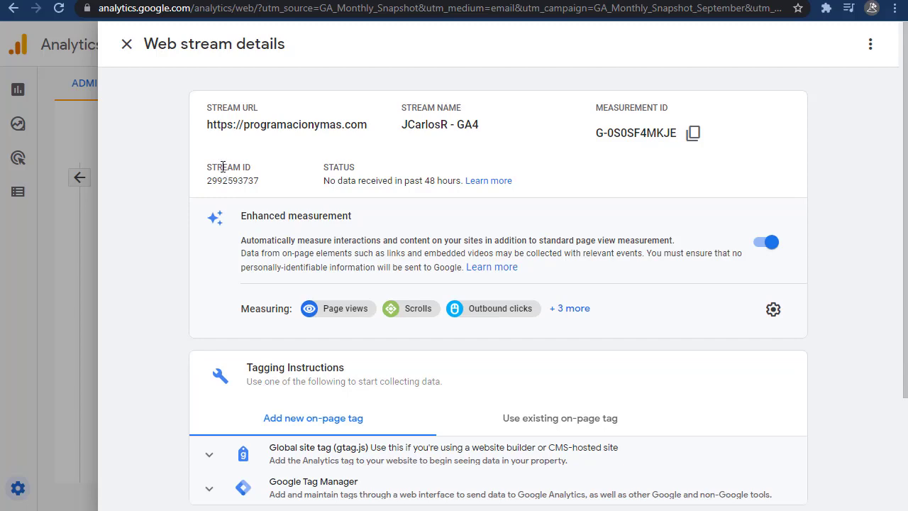
pyautogui.moveTo(207, 167); pyautogui.dragTo(252, 167)
pyautogui.click(574, 128)
pyautogui.scroll(-2, 667, 157)
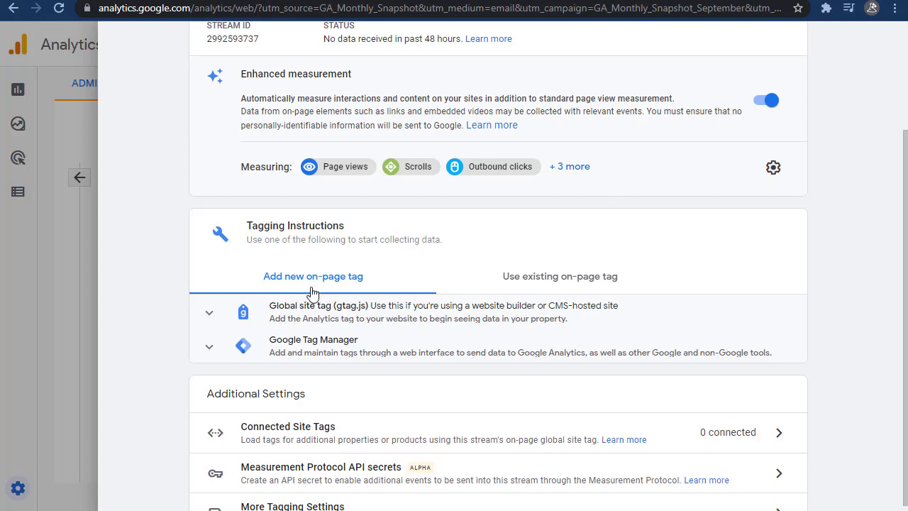
# Expand the Global site tag (gtag.js) instructions for adding a new on-page tag and read the code snippet.
pyautogui.scroll(-1, 345, 289)
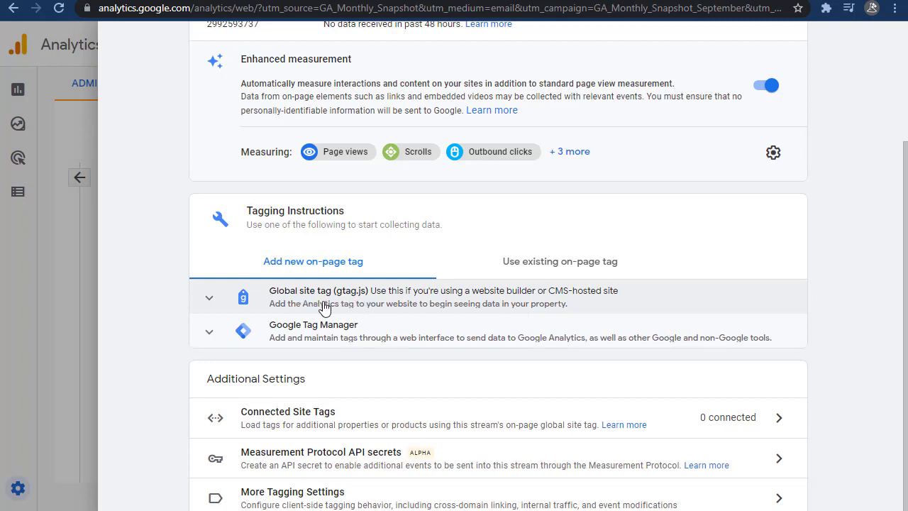
pyautogui.click(209, 302)
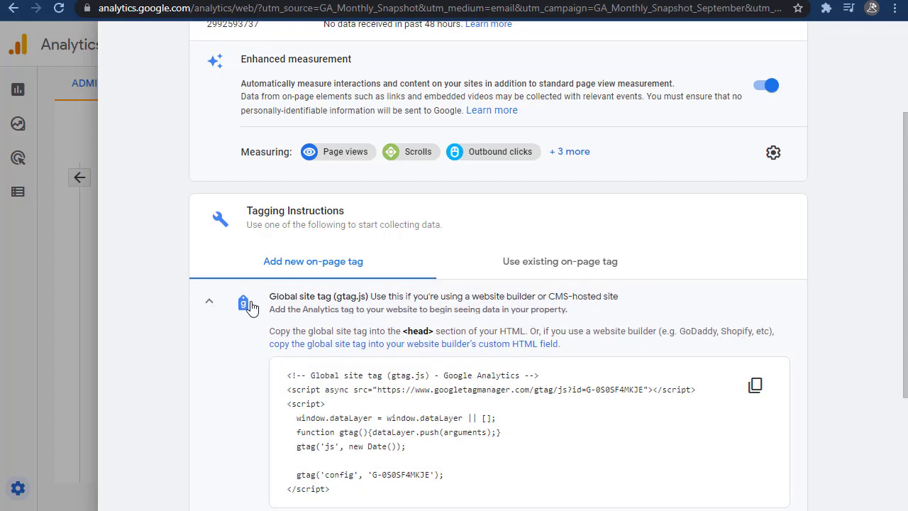
pyautogui.scroll(-1, 454, 234)
pyautogui.moveTo(450, 227); pyautogui.dragTo(615, 228)
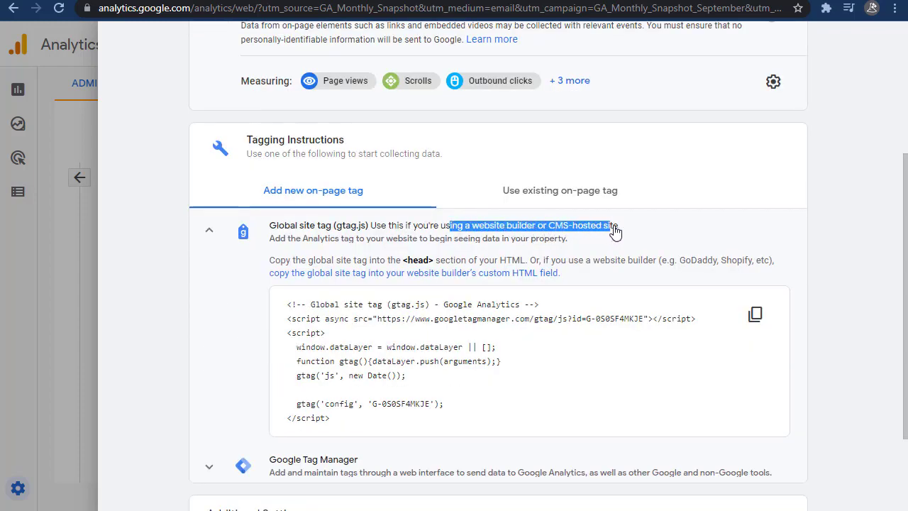
pyautogui.scroll(-1, 610, 229)
pyautogui.doubleClick(401, 233)
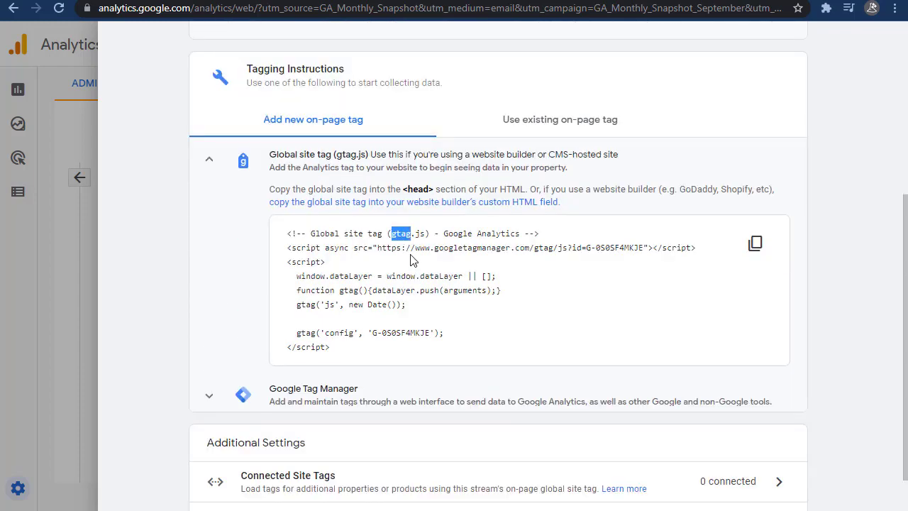
# View the Google Analytics and Google Tag Manager options for using an existing on-page tag.
pyautogui.click(572, 124)
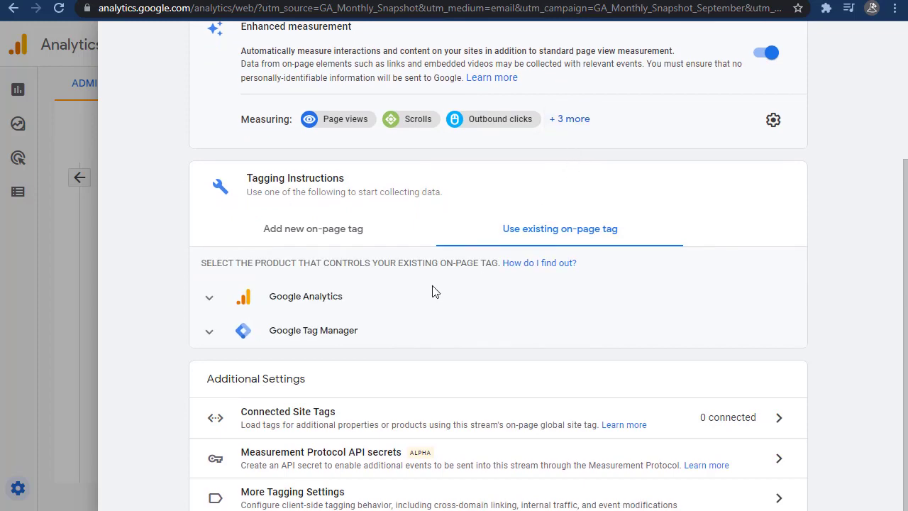
pyautogui.click(215, 300)
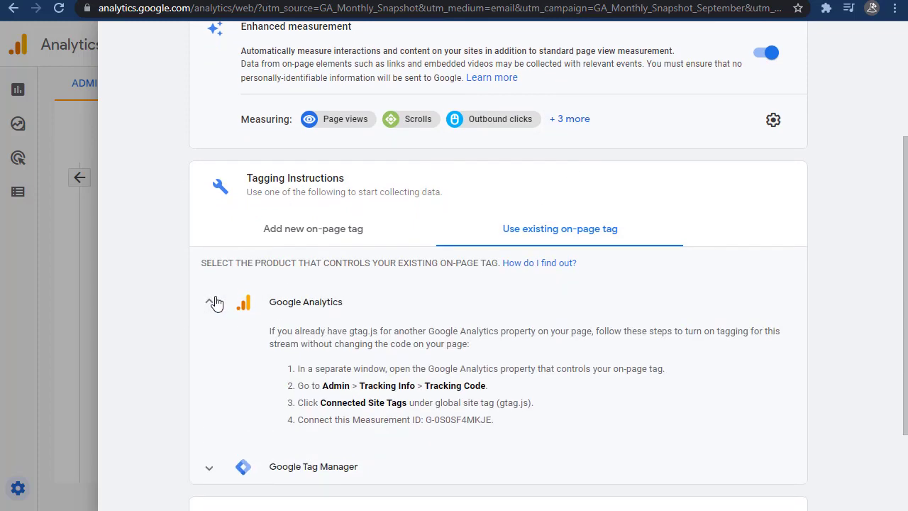
pyautogui.click(215, 302)
pyautogui.click(211, 332)
pyautogui.click(210, 332)
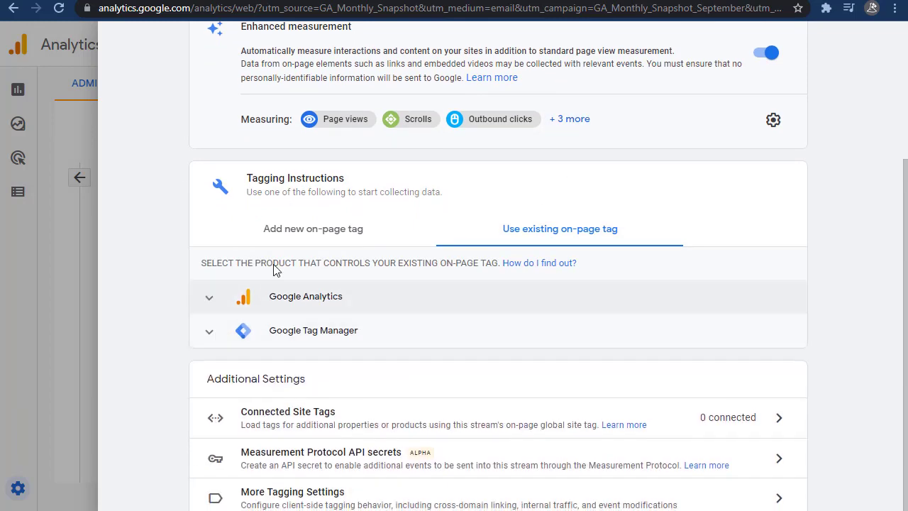
# Return to the new on-page tag instructions and examine the snippet line that loads the gtag script.
pyautogui.click(306, 230)
pyautogui.scroll(-3, 357, 259)
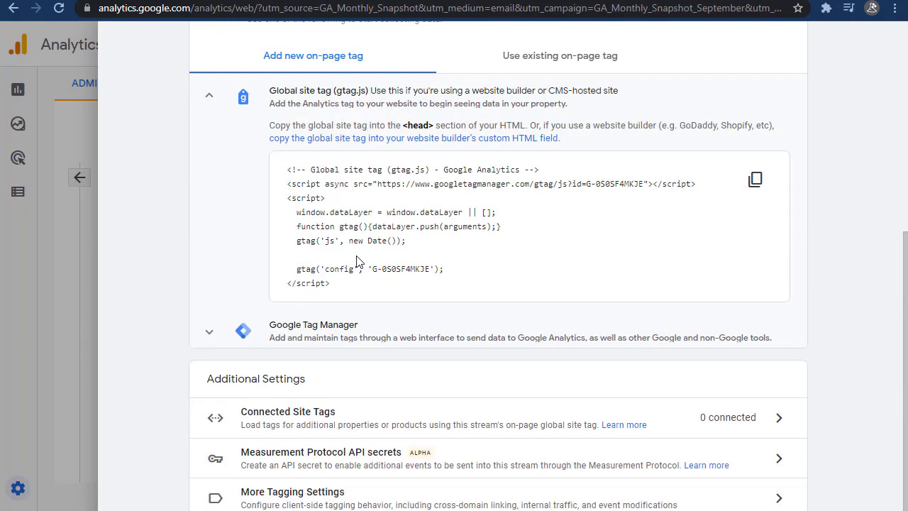
pyautogui.scroll(1, 359, 259)
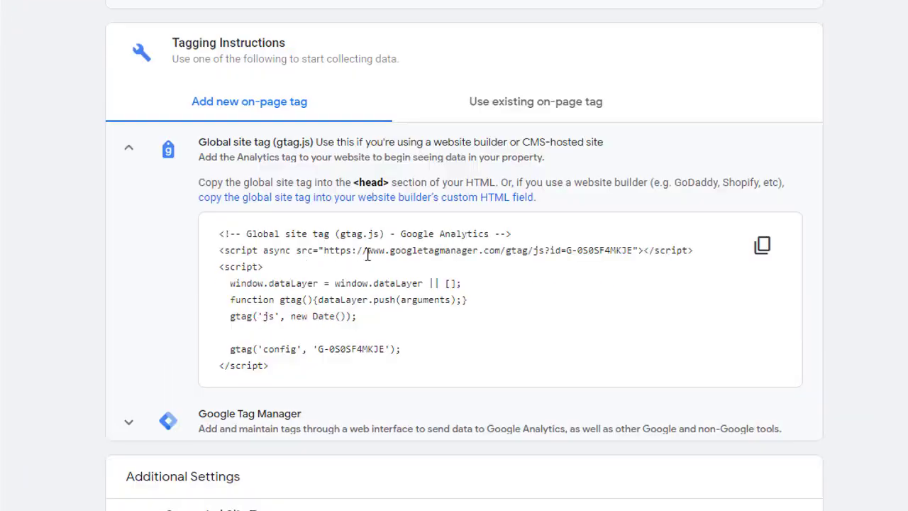
pyautogui.tripleClick(248, 253)
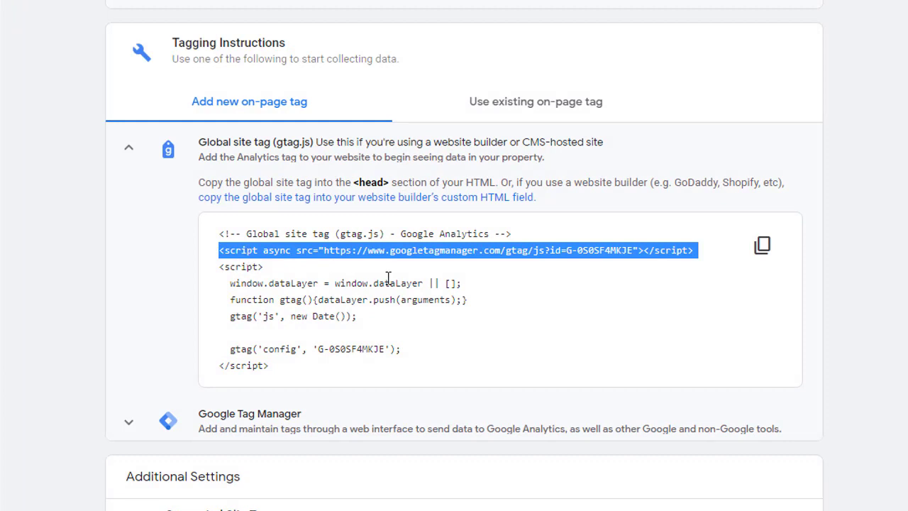
pyautogui.tripleClick(401, 251)
pyautogui.click(451, 271)
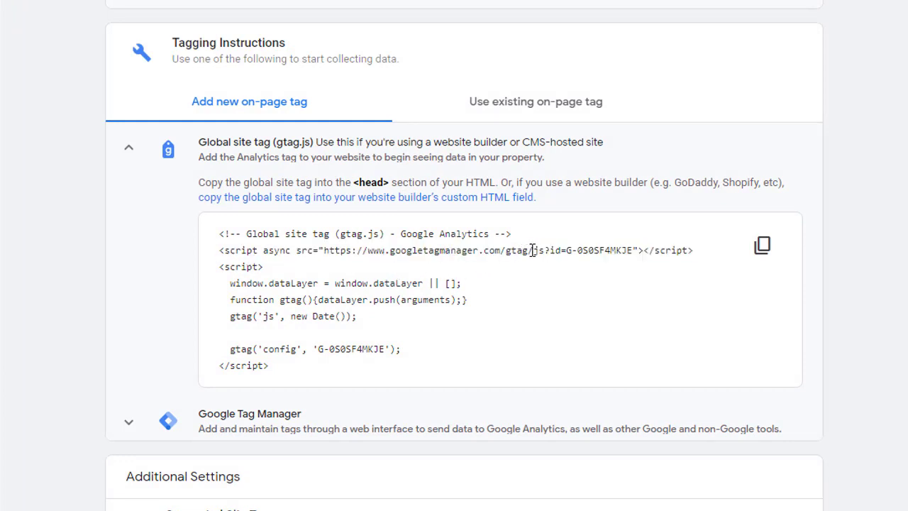
pyautogui.doubleClick(512, 251)
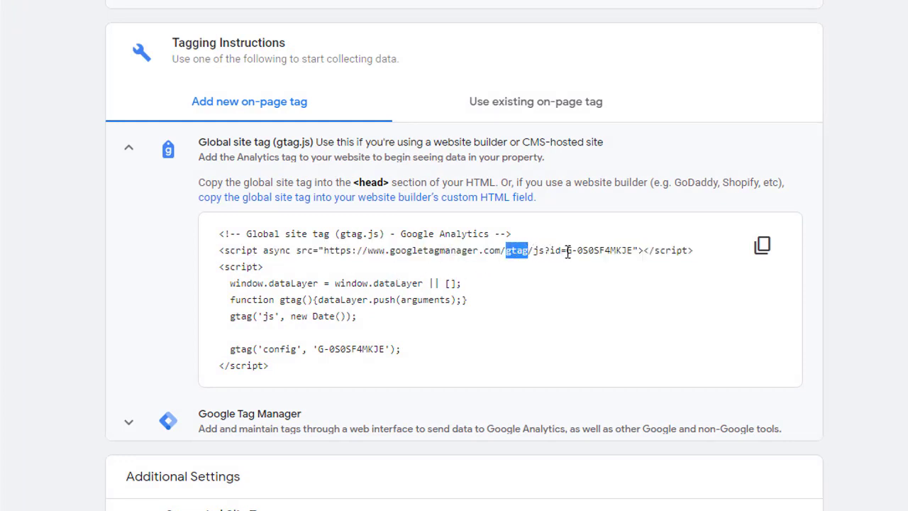
# Compare the measurement ID in the snippet's script URL with the one in the web stream details.
pyautogui.moveTo(568, 251); pyautogui.dragTo(633, 251)
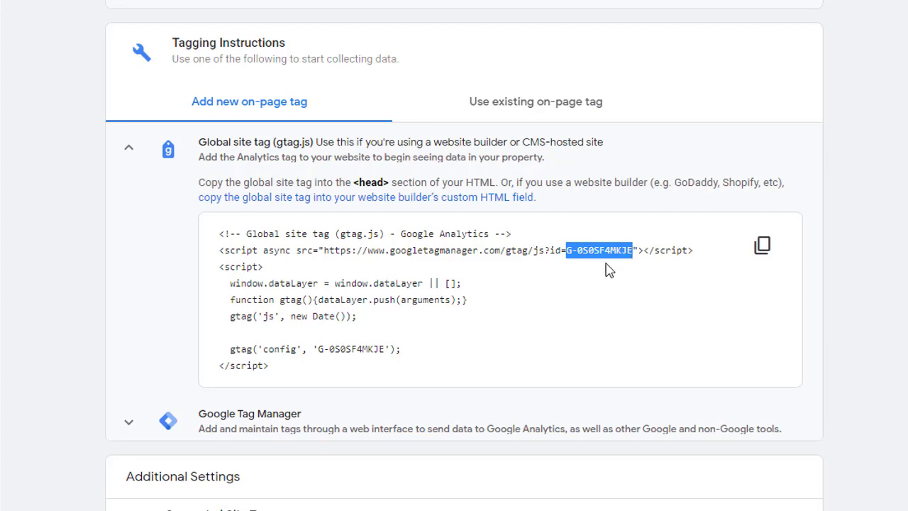
pyautogui.scroll(1, 627, 283)
pyautogui.scroll(3, 627, 283)
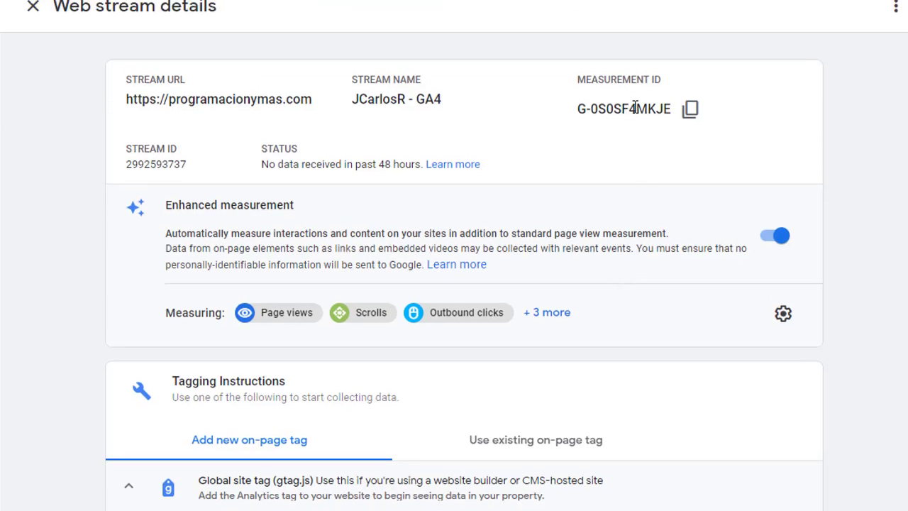
pyautogui.scroll(-4, 626, 194)
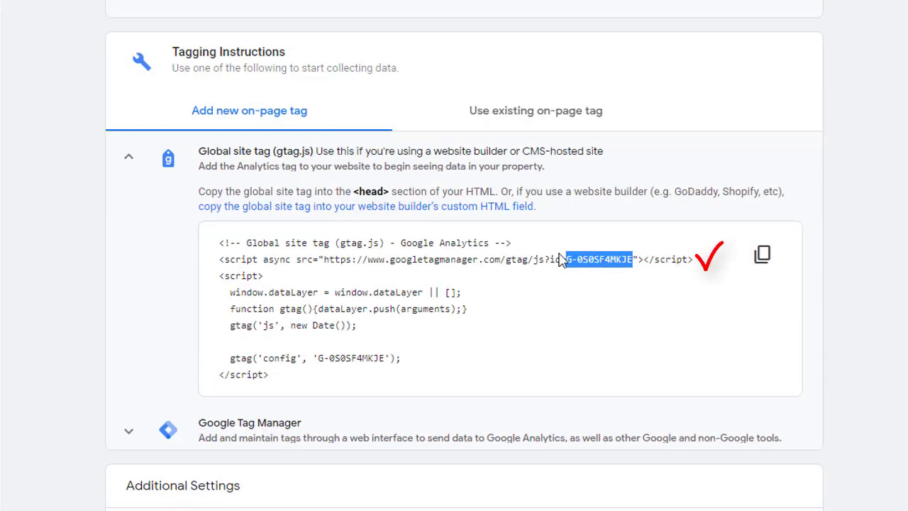
# Examine the snippet's inline script, covering the window.dataLayer assignment, the gtag function and its dataLayer.push call.
pyautogui.moveTo(231, 292)
pyautogui.mouseDown()
pyautogui.moveTo(354, 328)
pyautogui.moveTo(416, 361)
pyautogui.mouseUp()
pyautogui.click(421, 365)
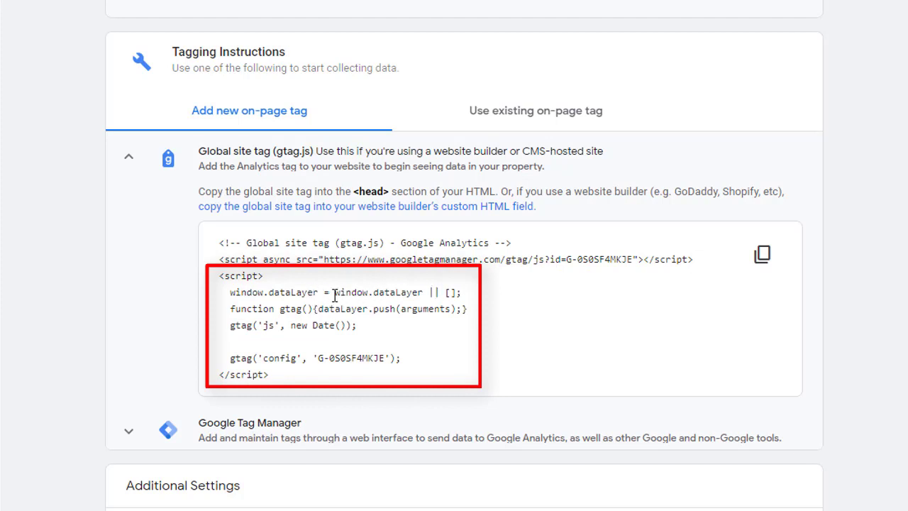
pyautogui.moveTo(334, 295); pyautogui.dragTo(422, 293)
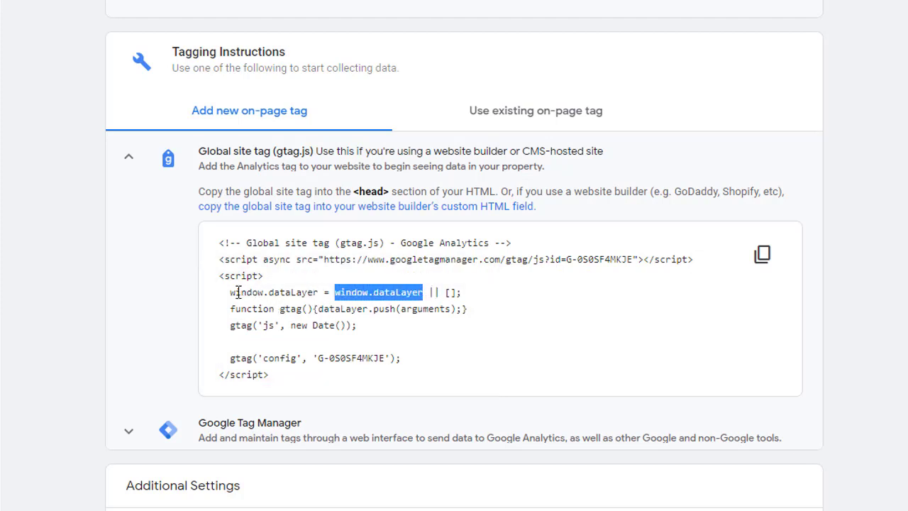
pyautogui.moveTo(231, 292); pyautogui.dragTo(316, 292)
pyautogui.click(260, 307)
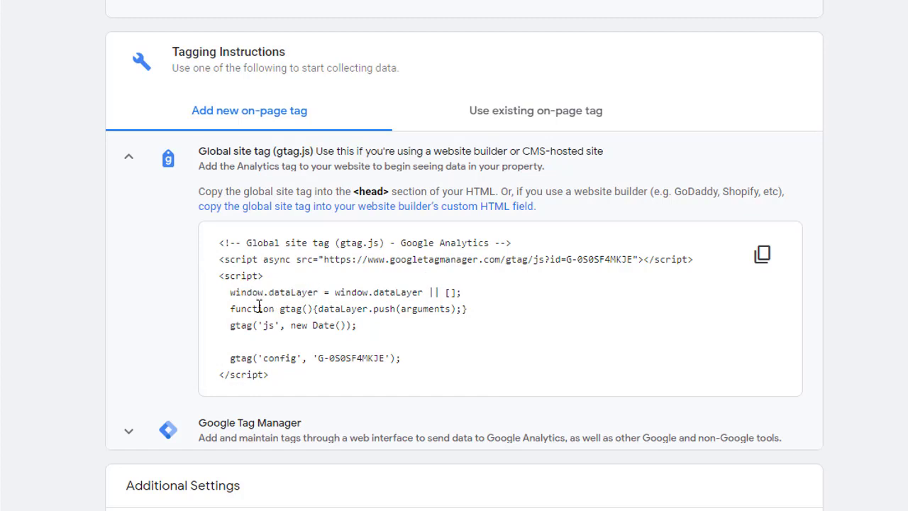
pyautogui.doubleClick(248, 308)
pyautogui.doubleClick(291, 308)
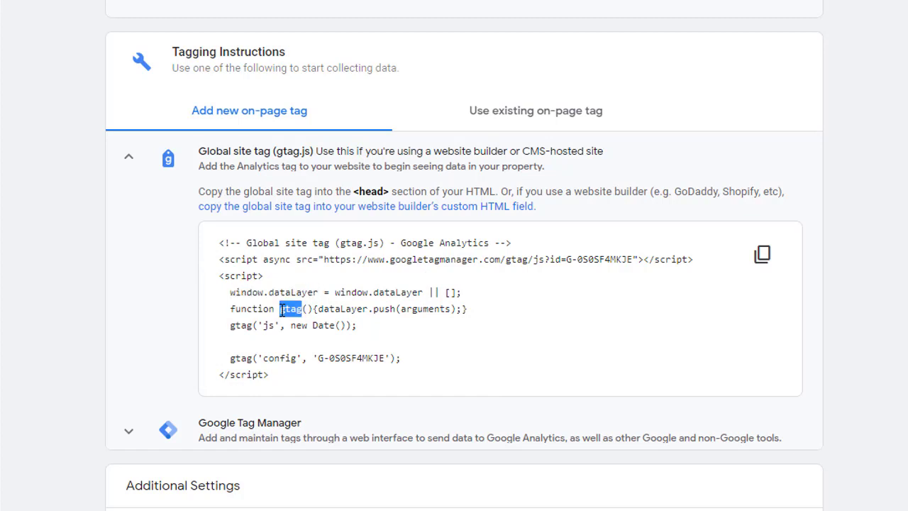
pyautogui.doubleClick(331, 310)
pyautogui.doubleClick(426, 309)
pyautogui.doubleClick(347, 308)
pyautogui.click(245, 324)
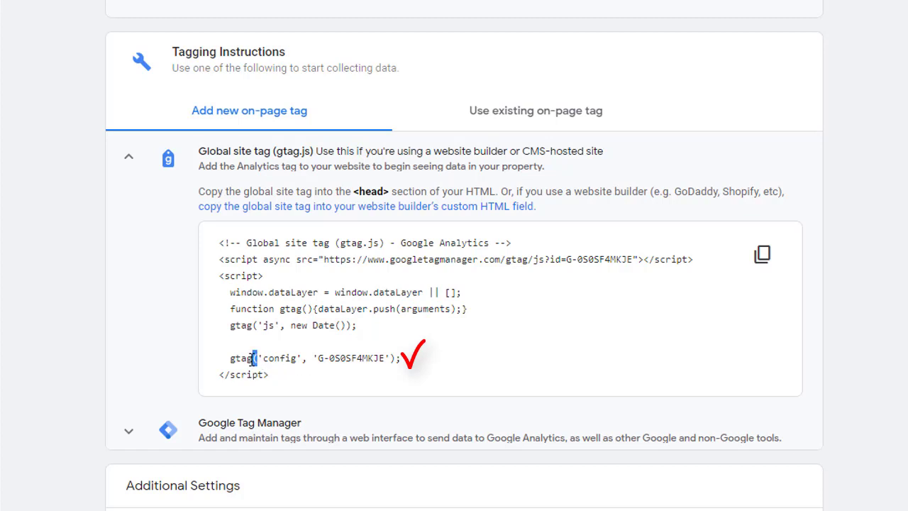
# Examine the gtag 'config' call and check its measurement ID against the script URL and the stream details.
pyautogui.doubleClick(271, 358)
pyautogui.moveTo(317, 358); pyautogui.dragTo(383, 358)
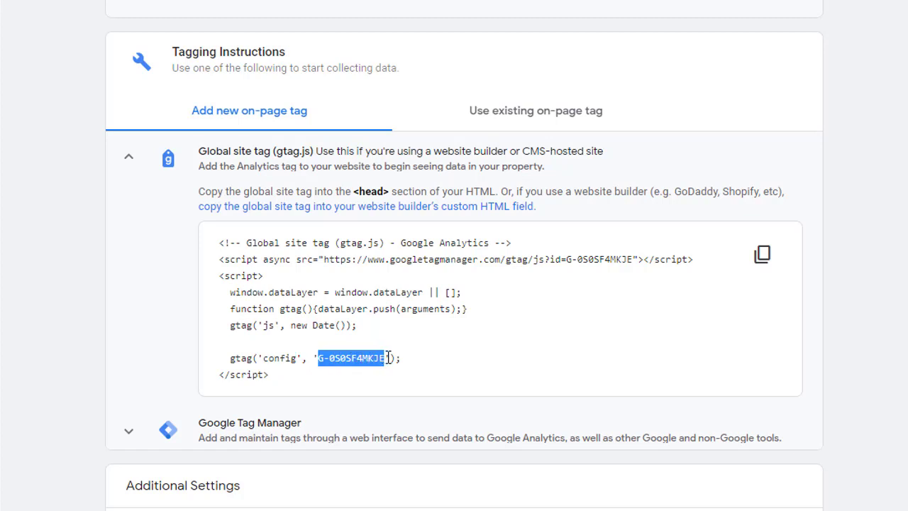
pyautogui.click(389, 357)
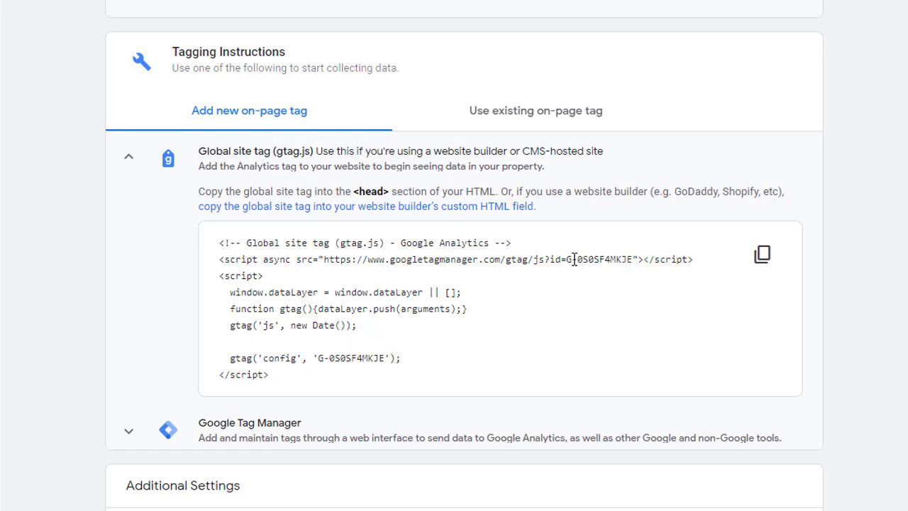
pyautogui.moveTo(574, 260); pyautogui.dragTo(637, 260)
pyautogui.click(604, 290)
pyautogui.scroll(5, 591, 309)
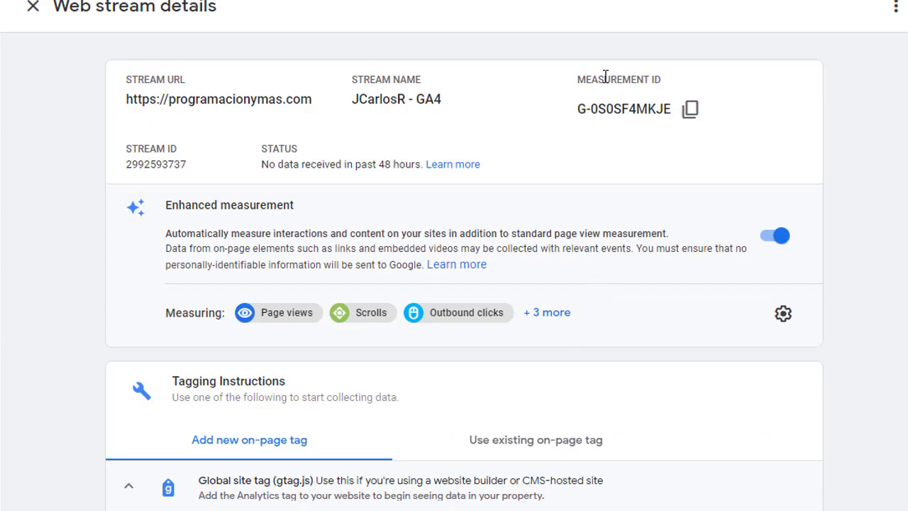
pyautogui.scroll(-5, 518, 219)
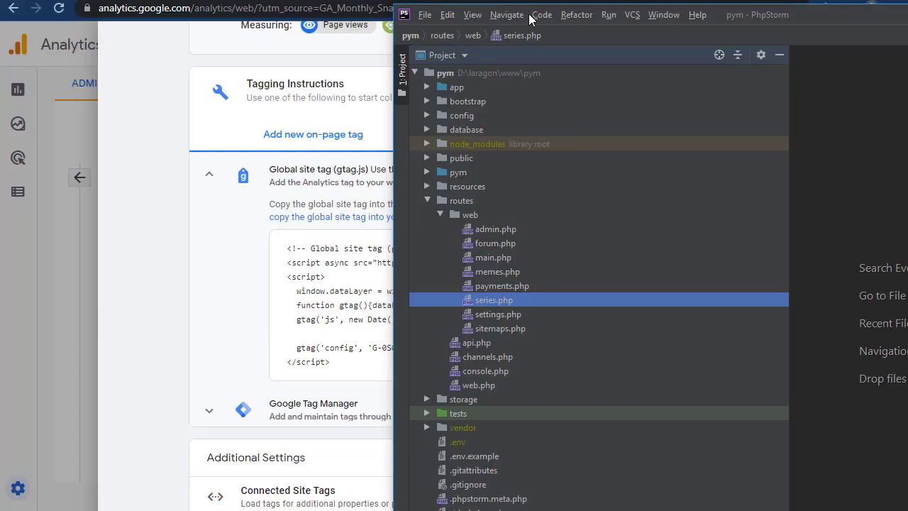
# Switch to PhpStorm and collapse the routes folder in the pym project tree.
pyautogui.hotkey('alt', 'e')
pyautogui.press('Escape')
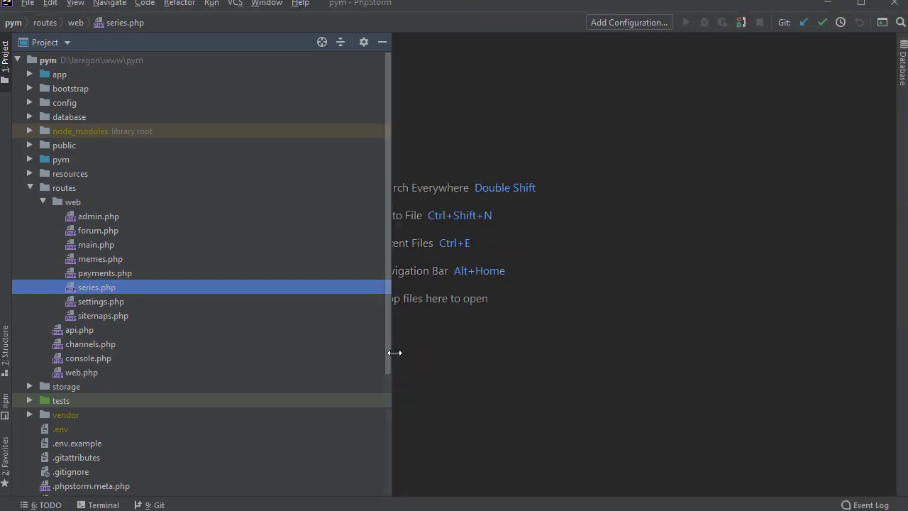
pyautogui.click(72, 175)
pyautogui.doubleClick(72, 188)
# Search the whole project for "gtag(" and close the search.
pyautogui.hotkey('ctrl', 'shift', 'f')
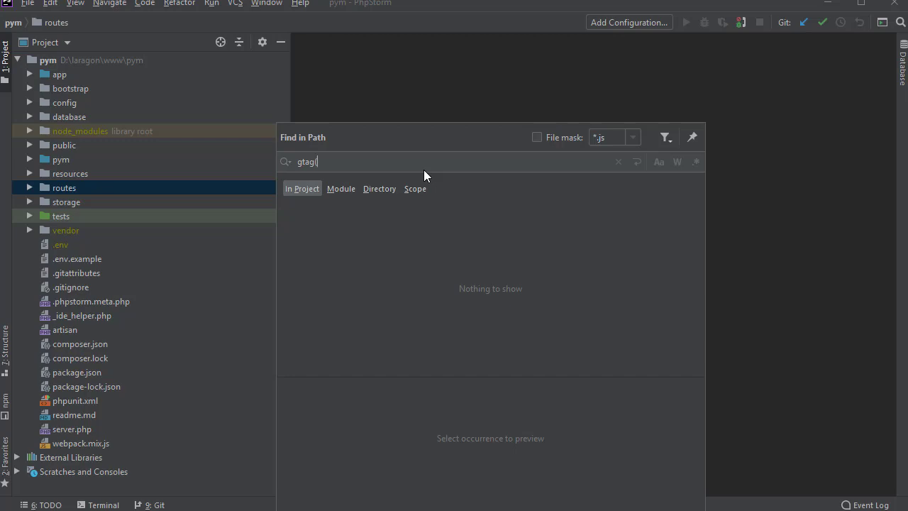
pyautogui.tripleClick(398, 164)
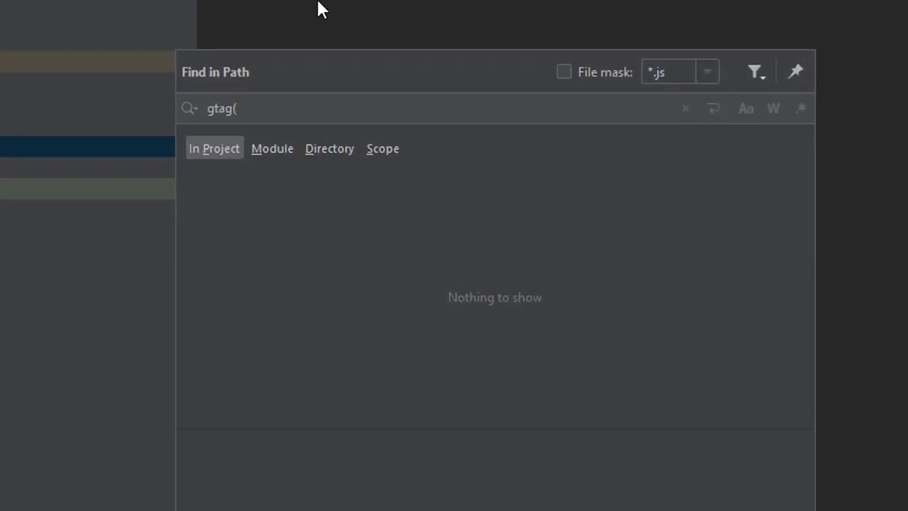
pyautogui.press('Escape')
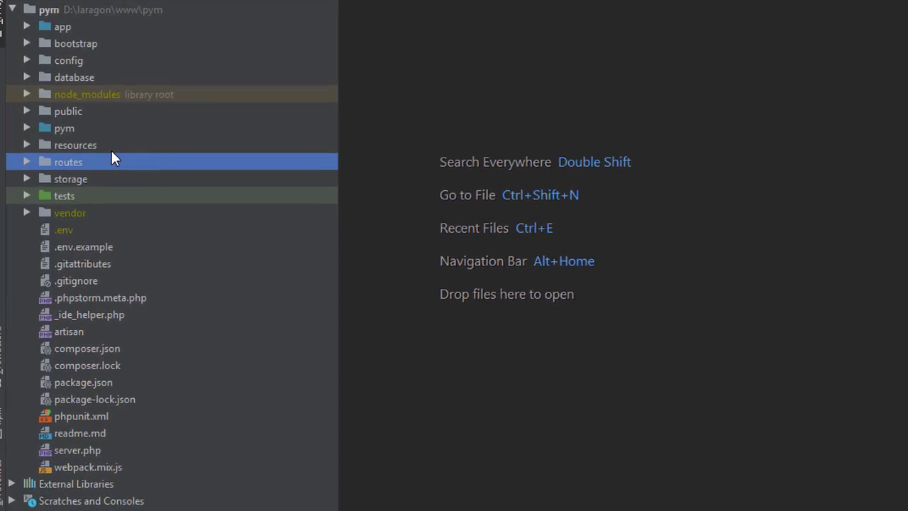
# Open app.blade.php from the resources/views/layouts folder.
pyautogui.doubleClick(106, 144)
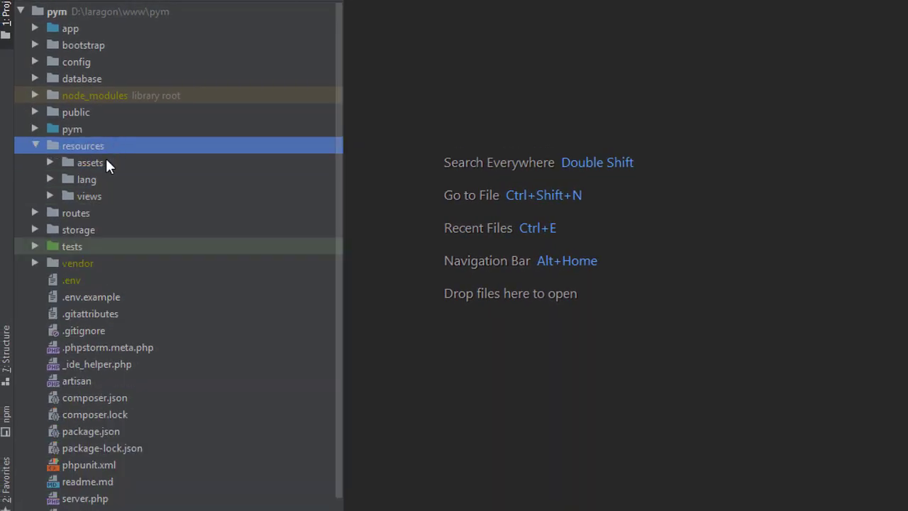
pyautogui.doubleClick(95, 194)
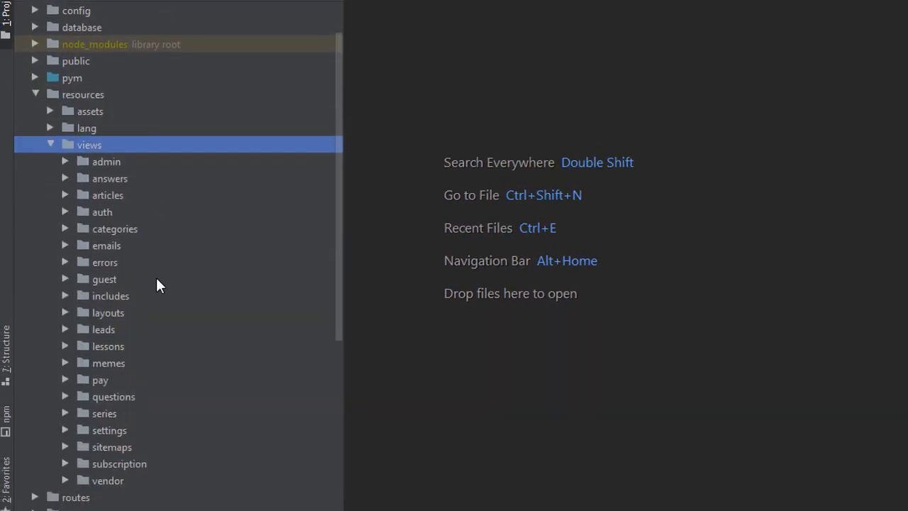
pyautogui.doubleClick(139, 313)
pyautogui.doubleClick(154, 328)
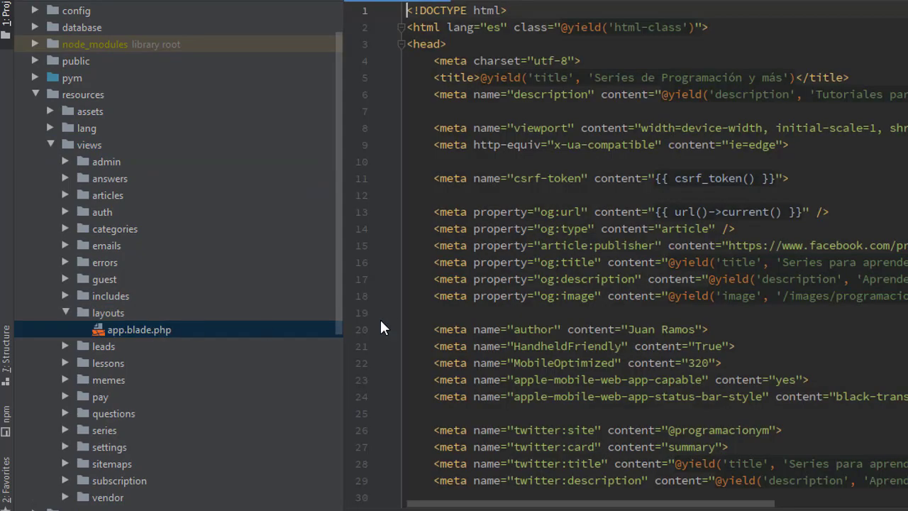
# Find the existing Google Analytics script in app.blade.php and examine its analytics.js code and ga() calls.
pyautogui.scroll(-20, 528, 304)
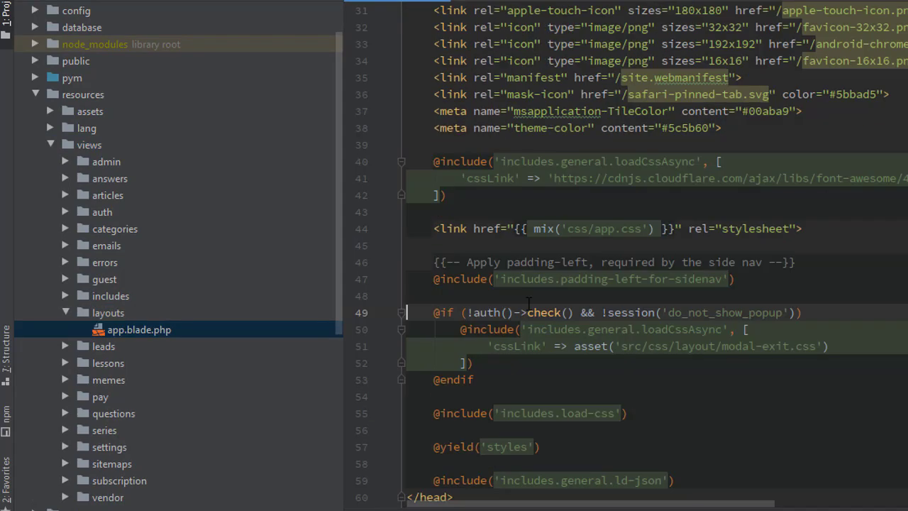
pyautogui.scroll(6, 635, 281)
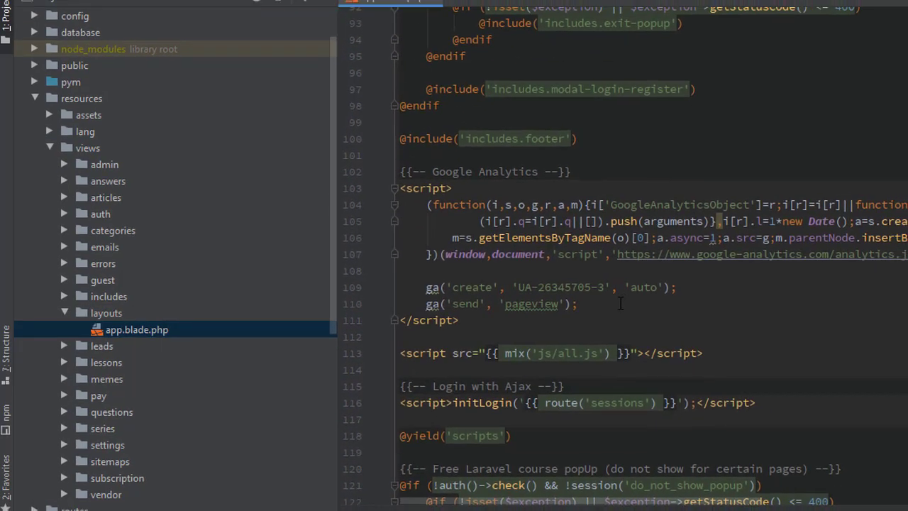
pyautogui.moveTo(587, 218); pyautogui.dragTo(387, 119)
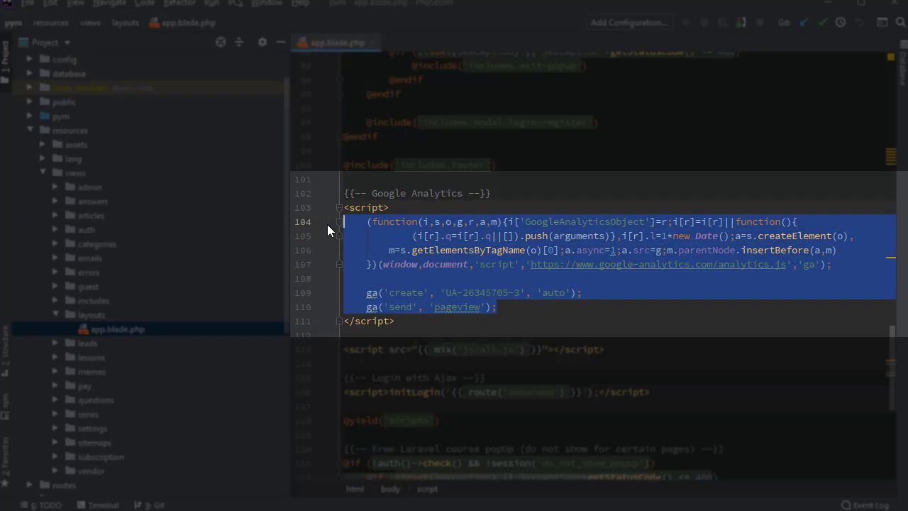
pyautogui.click(491, 274)
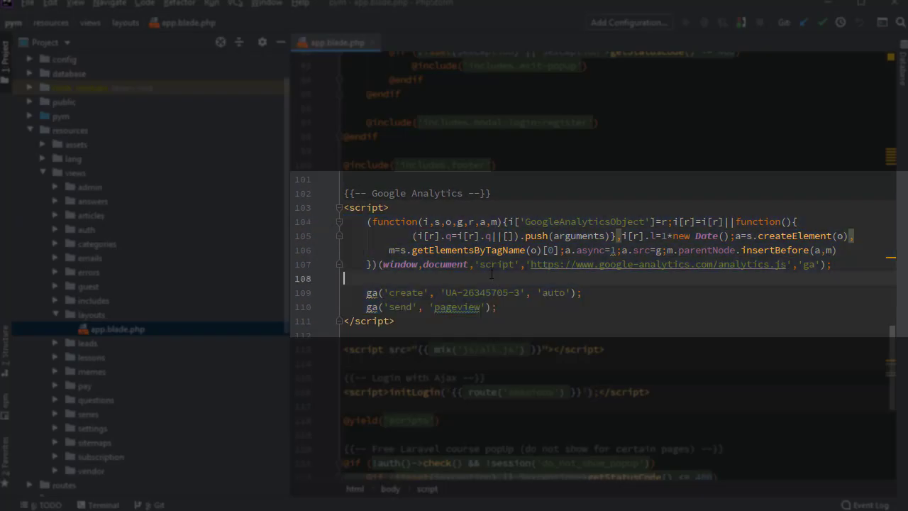
# Review the analytics.js URL, the property ID in ga('create') and the pageview call in the layout's Google Analytics script.
pyautogui.doubleClick(453, 194)
pyautogui.click(525, 264)
pyautogui.doubleClick(752, 264)
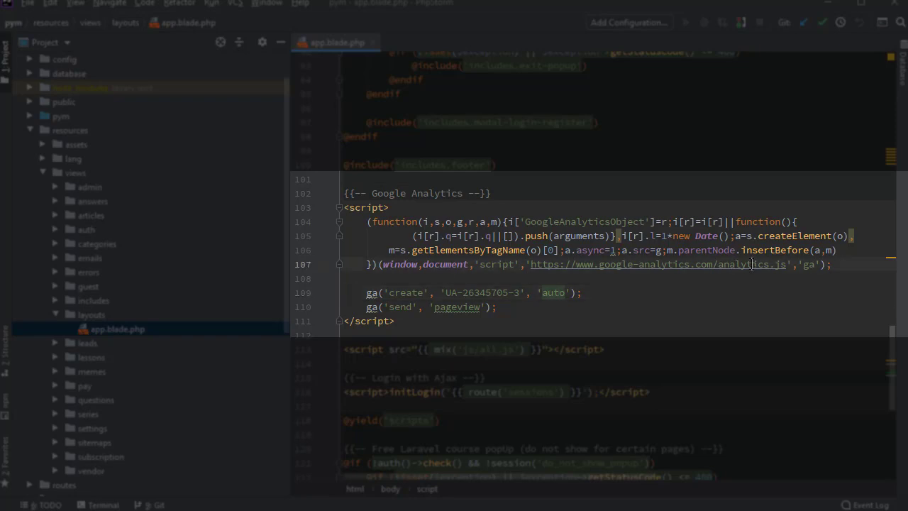
pyautogui.click(622, 296)
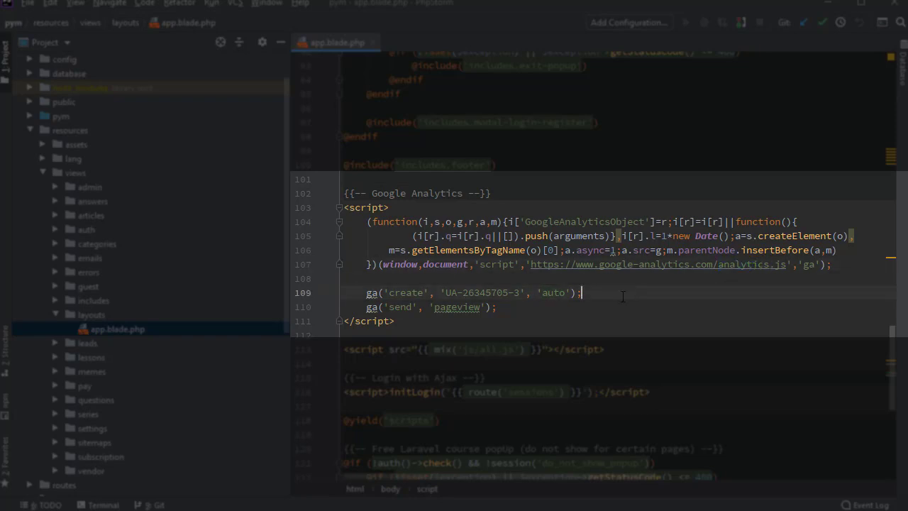
pyautogui.doubleClick(403, 293)
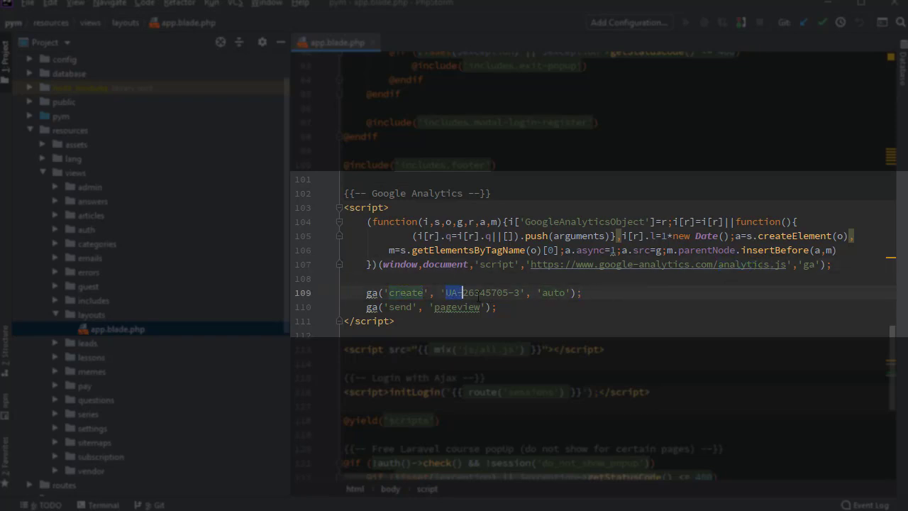
pyautogui.moveTo(446, 292); pyautogui.dragTo(522, 292)
pyautogui.click(455, 296)
pyautogui.doubleClick(488, 293)
pyautogui.click(372, 306)
pyautogui.doubleClick(457, 307)
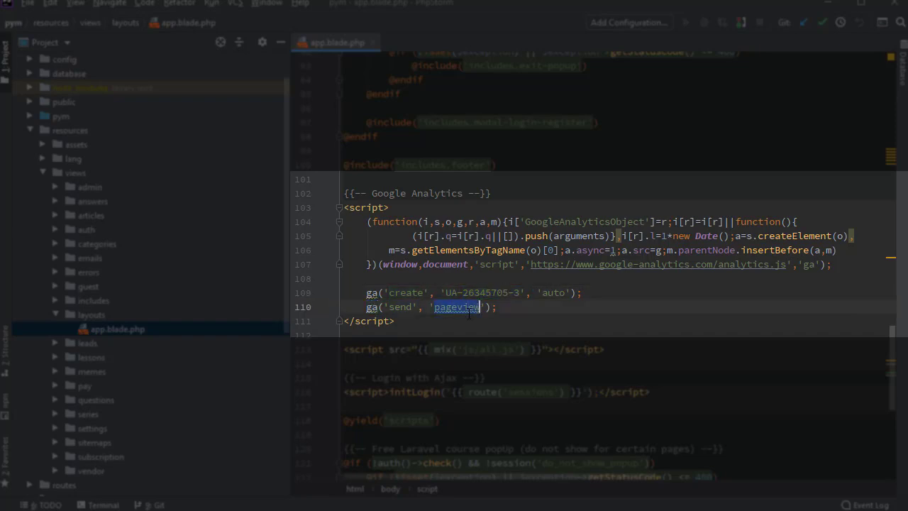
pyautogui.click(497, 306)
pyautogui.moveTo(343, 320); pyautogui.dragTo(329, 295)
pyautogui.click(506, 308)
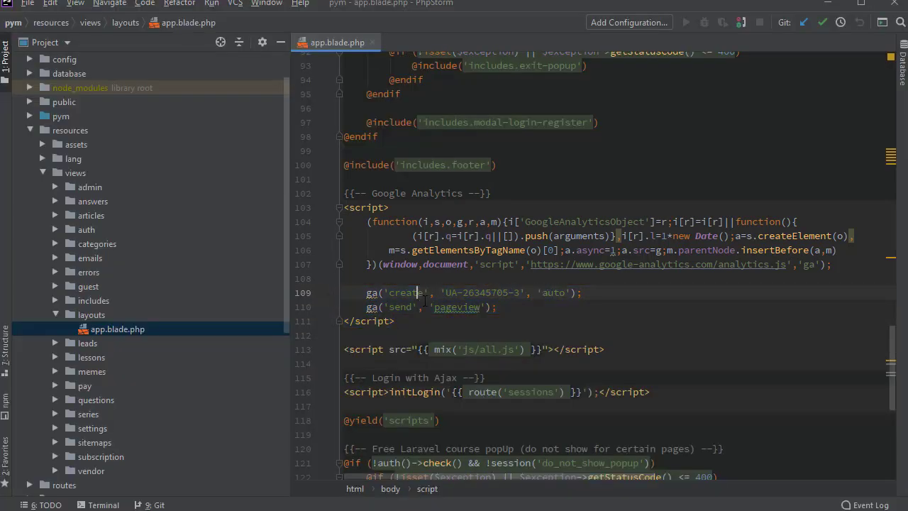
pyautogui.moveTo(546, 310); pyautogui.dragTo(332, 217)
pyautogui.click(519, 304)
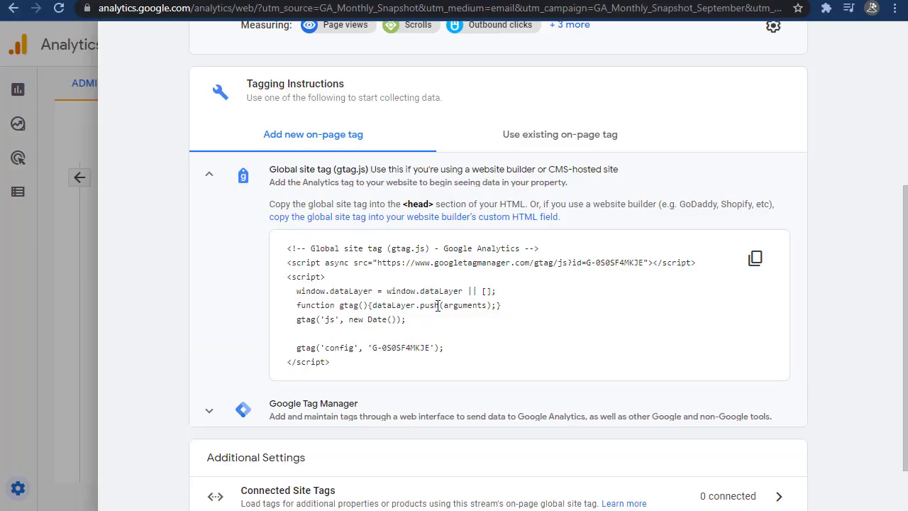
# Switch to the browser and read the title and introduction of Google's guide on migrating from analytics.js to gtag.js.
pyautogui.scroll(-1, 426, 298)
pyautogui.scroll(1, 422, 294)
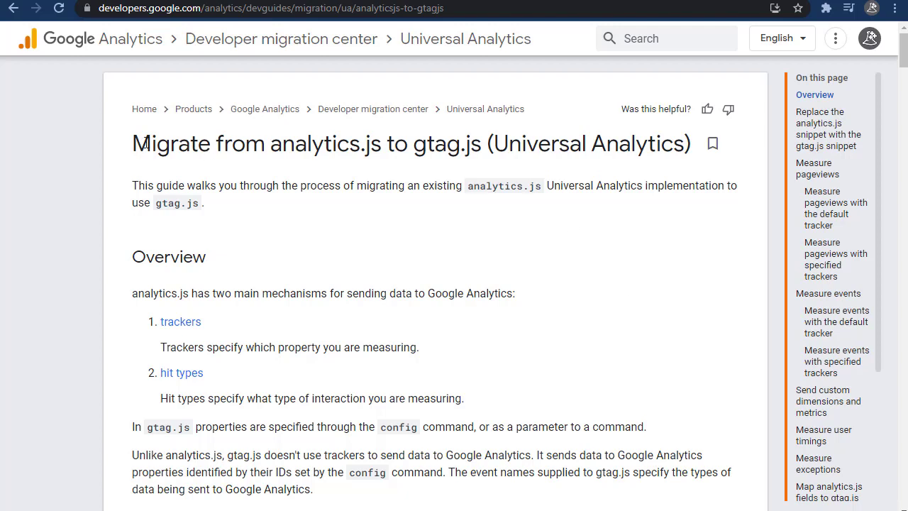
pyautogui.moveTo(135, 144); pyautogui.dragTo(488, 145)
pyautogui.click(220, 257)
pyautogui.moveTo(279, 185); pyautogui.dragTo(543, 186)
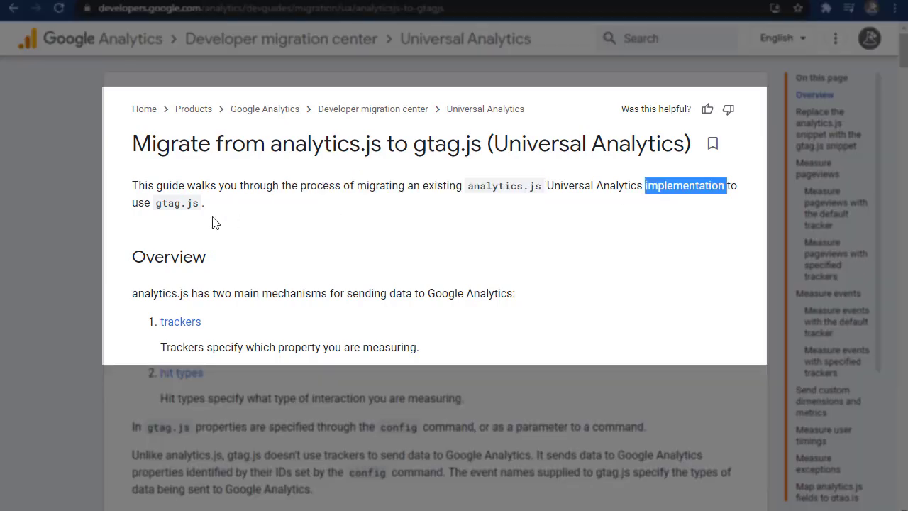
pyautogui.click(174, 204)
pyautogui.scroll(-2, 230, 228)
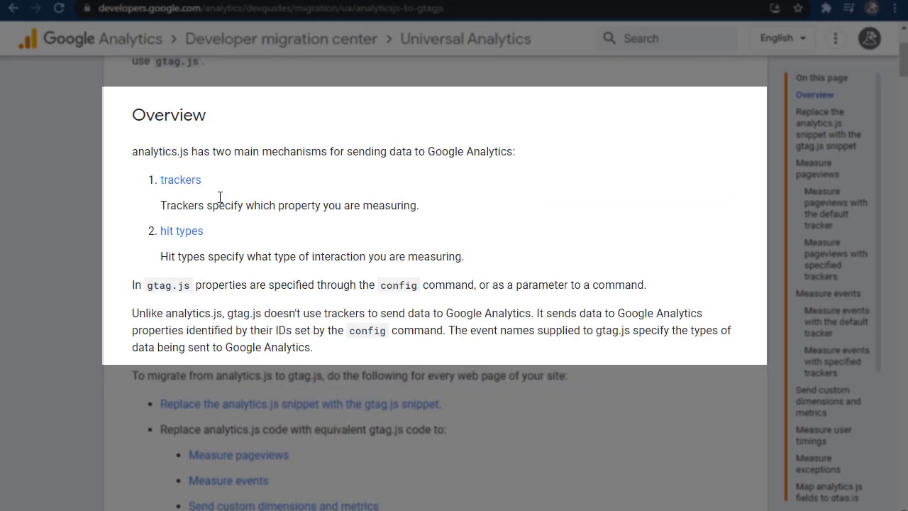
# Read in the guide's Overview how analytics.js uses trackers and hit types to send data.
pyautogui.doubleClick(149, 116)
pyautogui.moveTo(134, 151); pyautogui.dragTo(178, 153)
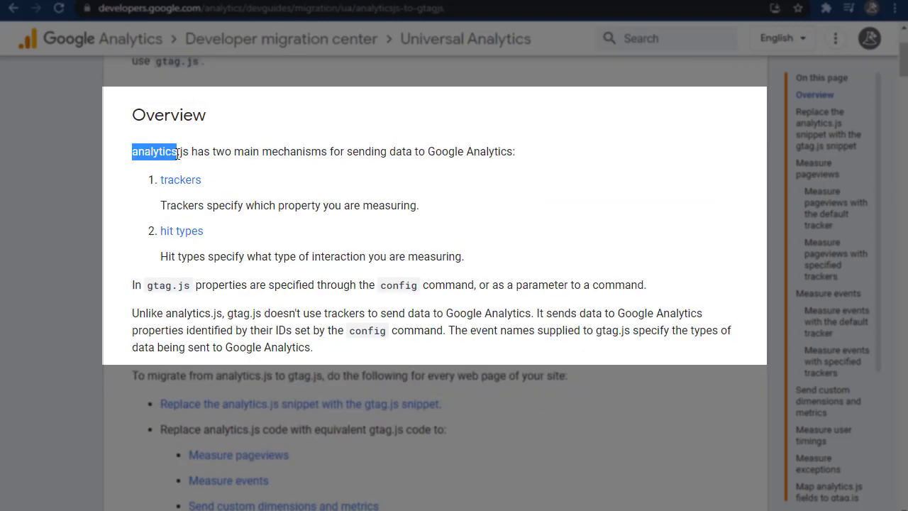
pyautogui.doubleClick(249, 152)
pyautogui.doubleClick(274, 152)
pyautogui.click(355, 152)
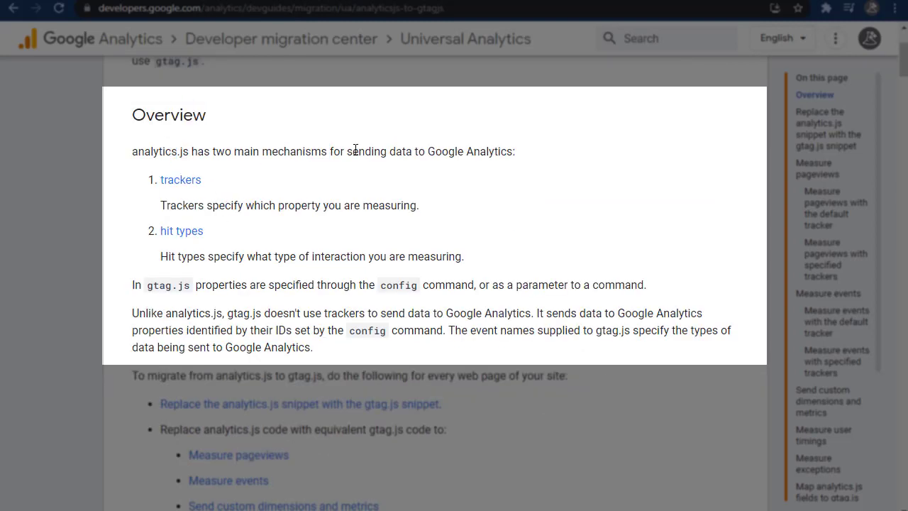
pyautogui.doubleClick(173, 203)
pyautogui.click(215, 206)
pyautogui.doubleClick(252, 206)
pyautogui.doubleClick(295, 207)
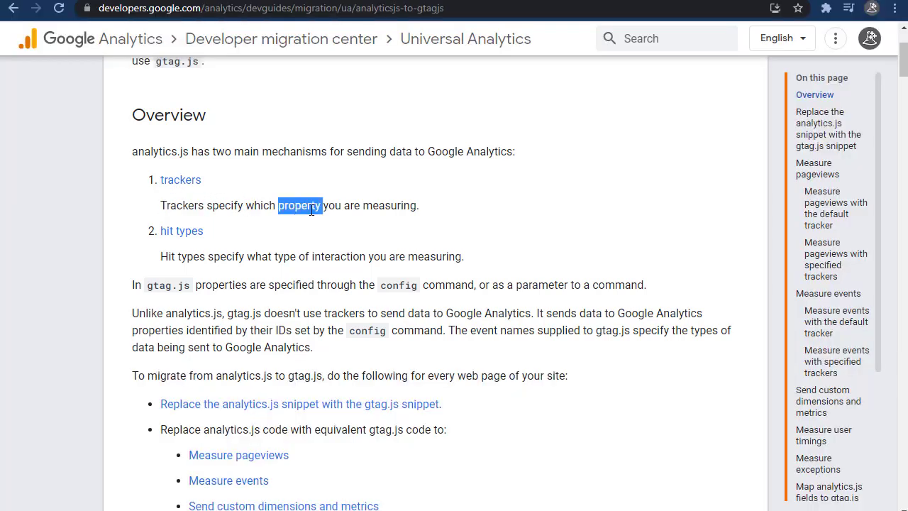
pyautogui.doubleClick(377, 207)
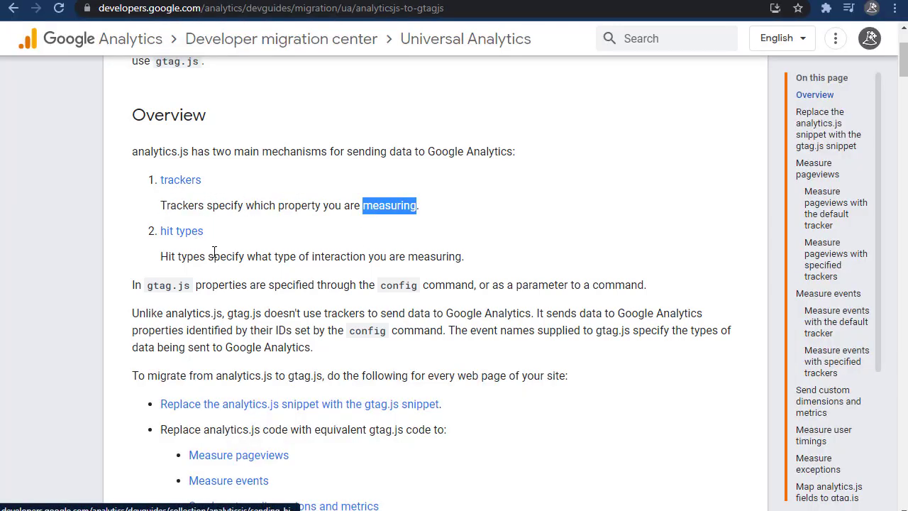
pyautogui.click(224, 207)
pyautogui.doubleClick(159, 153)
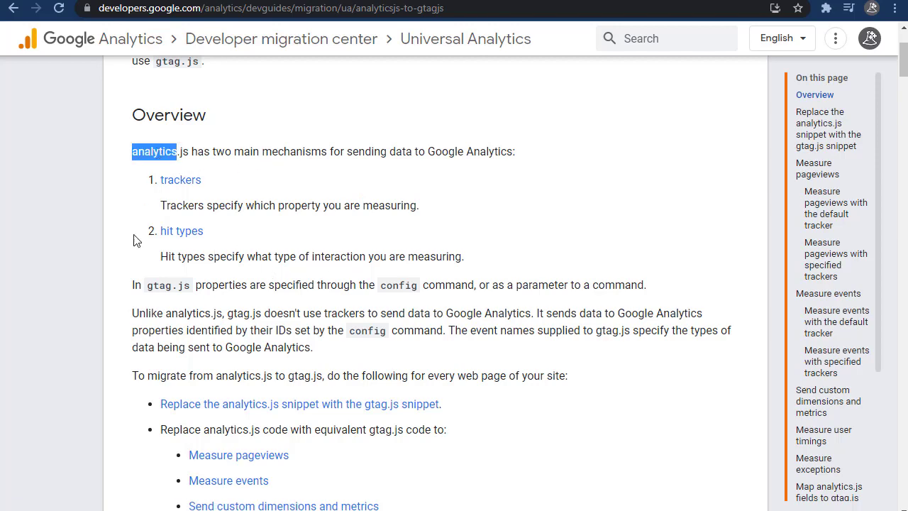
# Read the Overview paragraph on how gtag.js sends data using property IDs, the config command and event names.
pyautogui.scroll(-1, 134, 252)
pyautogui.click(246, 243)
pyautogui.doubleClick(239, 243)
pyautogui.click(291, 243)
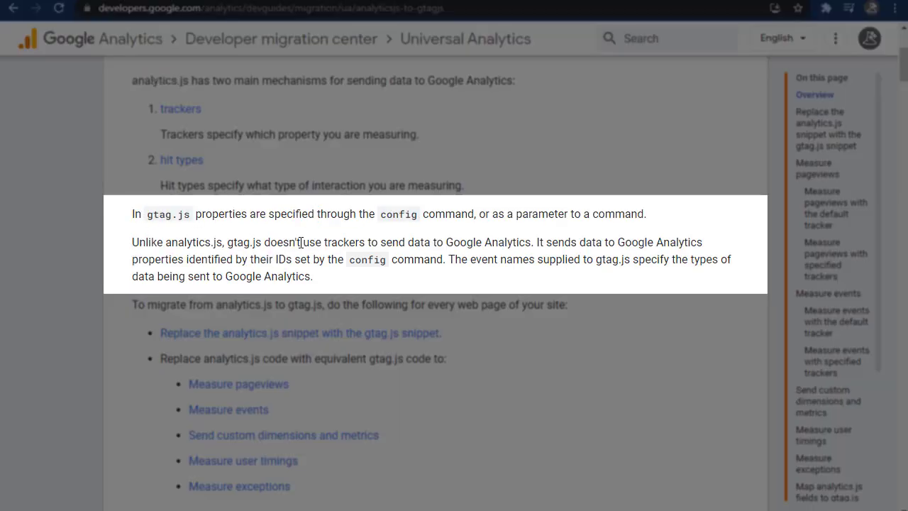
pyautogui.doubleClick(346, 242)
pyautogui.click(433, 242)
pyautogui.doubleClick(508, 242)
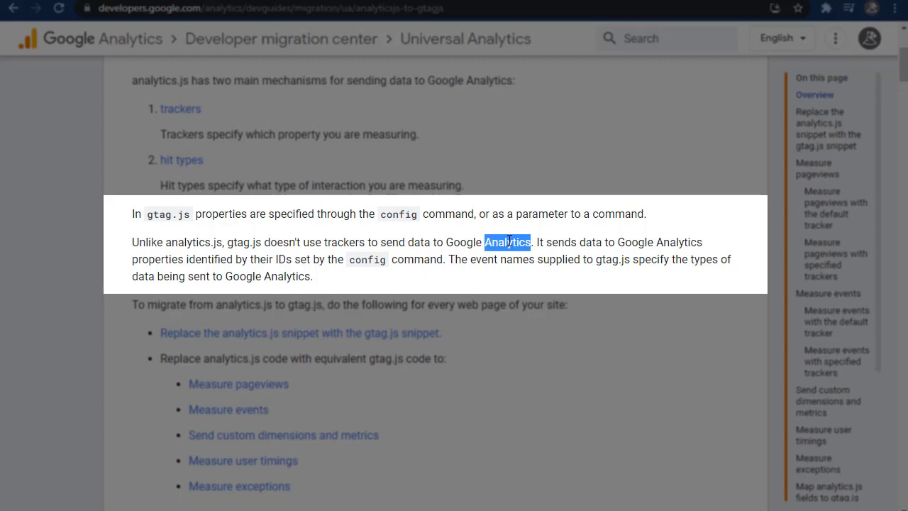
pyautogui.doubleClick(210, 259)
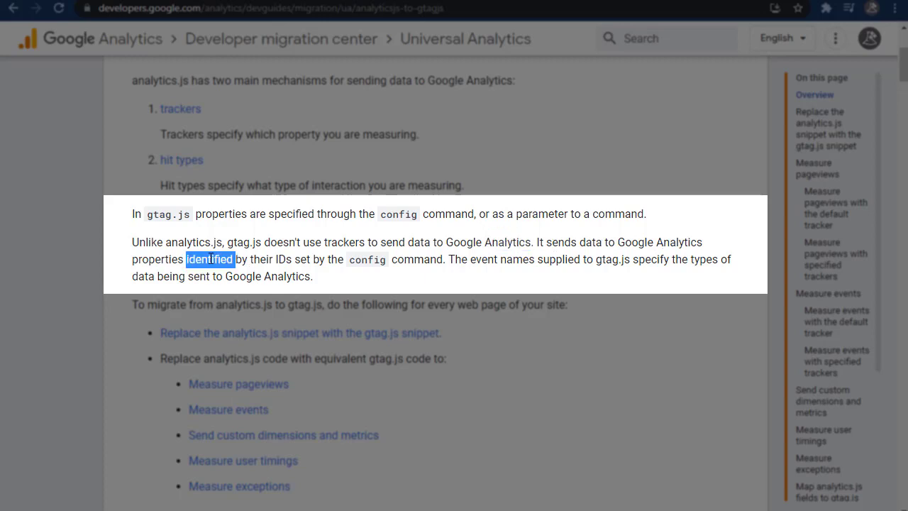
pyautogui.click(261, 257)
pyautogui.doubleClick(367, 262)
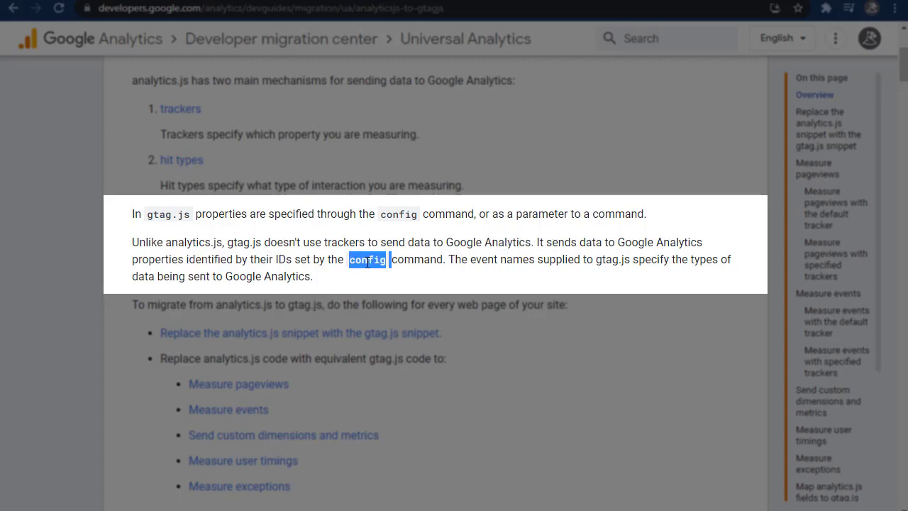
pyautogui.doubleClick(474, 259)
pyautogui.doubleClick(525, 258)
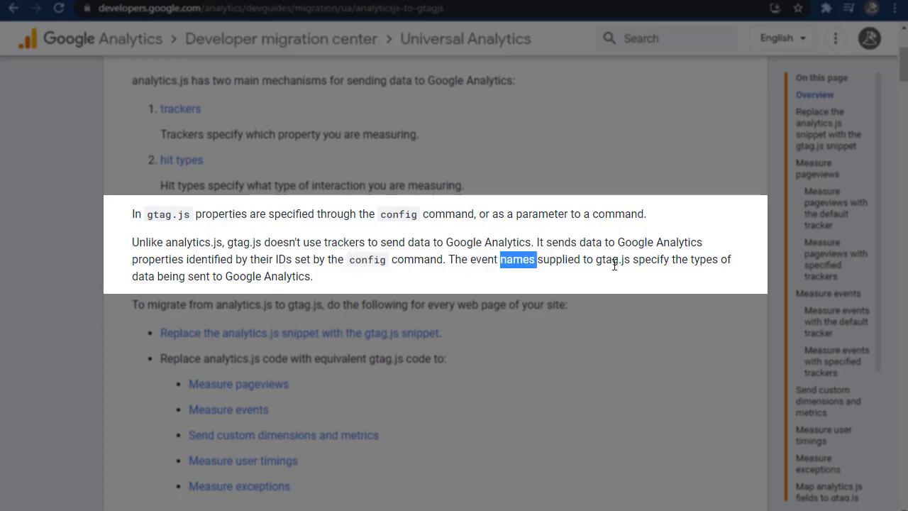
pyautogui.doubleClick(643, 260)
pyautogui.doubleClick(144, 276)
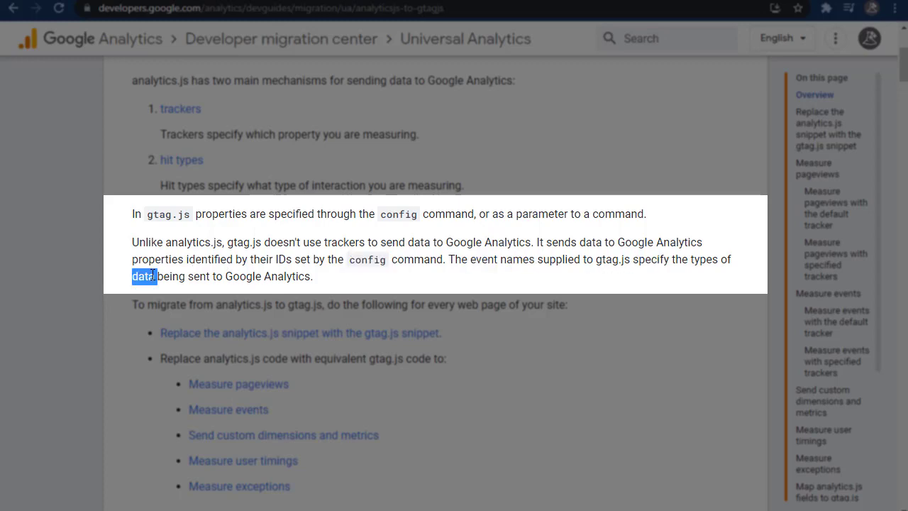
pyautogui.click(379, 278)
# Find the section on replacing the analytics.js snippet with the gtag.js snippet and examine the old snippet's script URL and ga() calls.
pyautogui.scroll(-2, 359, 265)
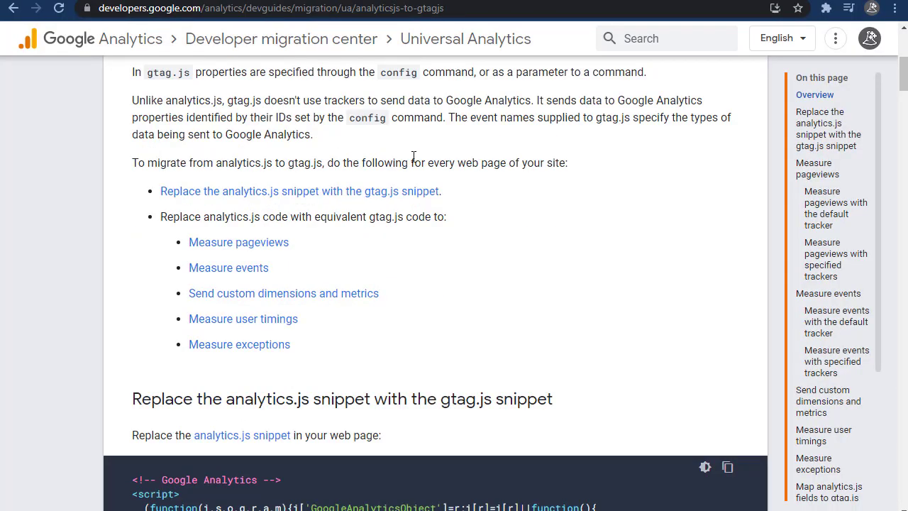
pyautogui.scroll(-2, 360, 342)
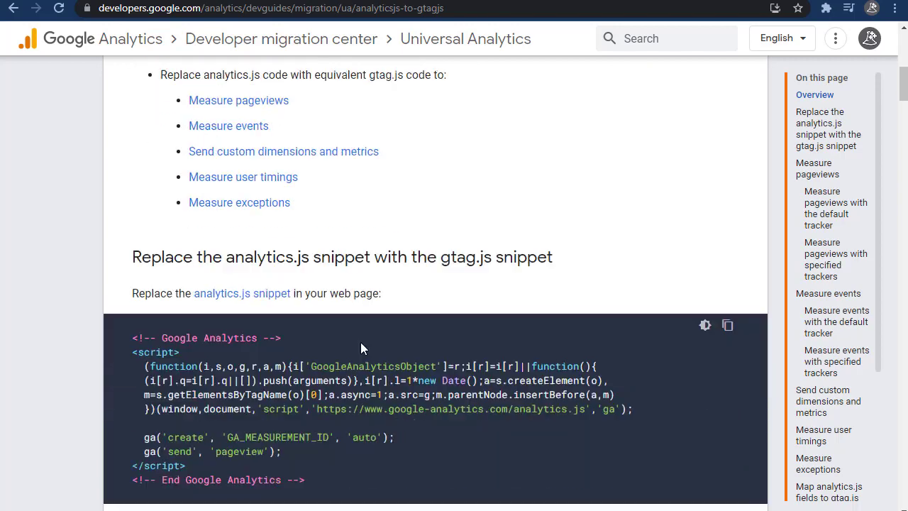
pyautogui.doubleClick(169, 256)
pyautogui.doubleClick(261, 258)
pyautogui.doubleClick(334, 259)
pyautogui.click(474, 257)
pyautogui.scroll(-1, 432, 274)
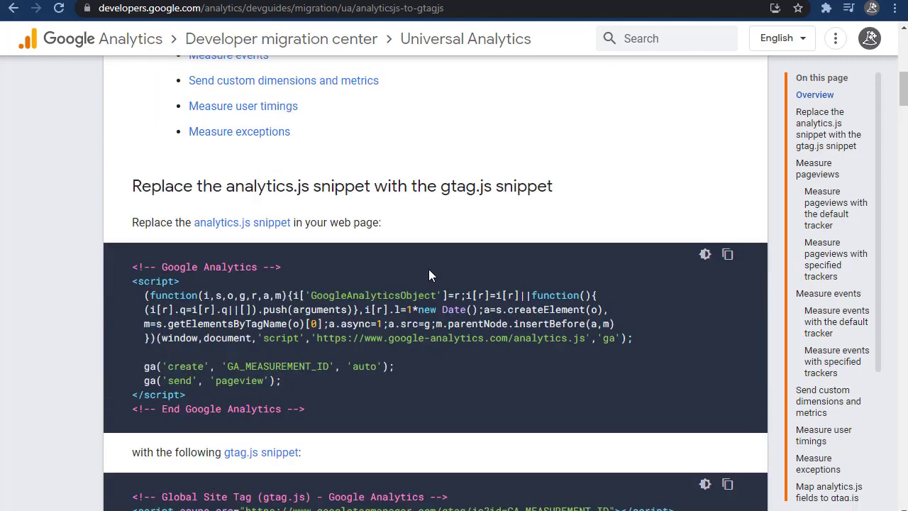
pyautogui.tripleClick(217, 266)
pyautogui.click(191, 267)
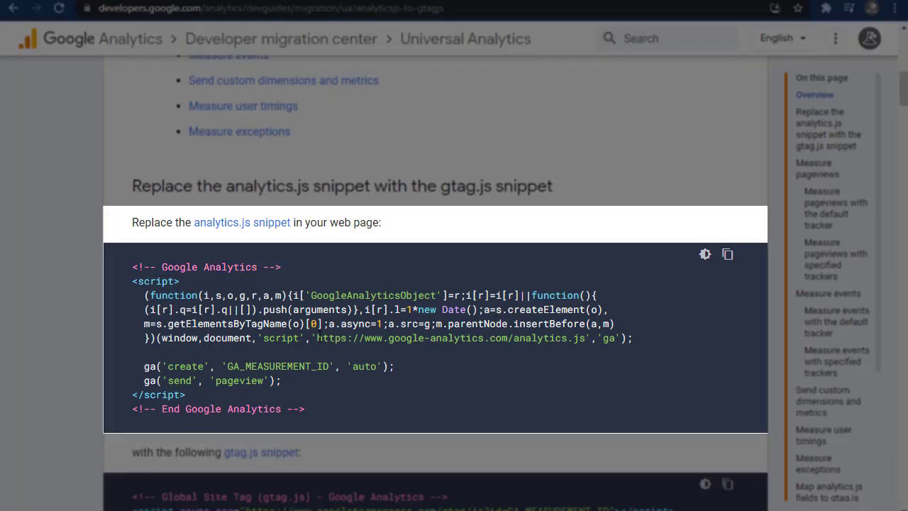
pyautogui.moveTo(317, 338); pyautogui.dragTo(587, 337)
pyautogui.doubleClick(180, 367)
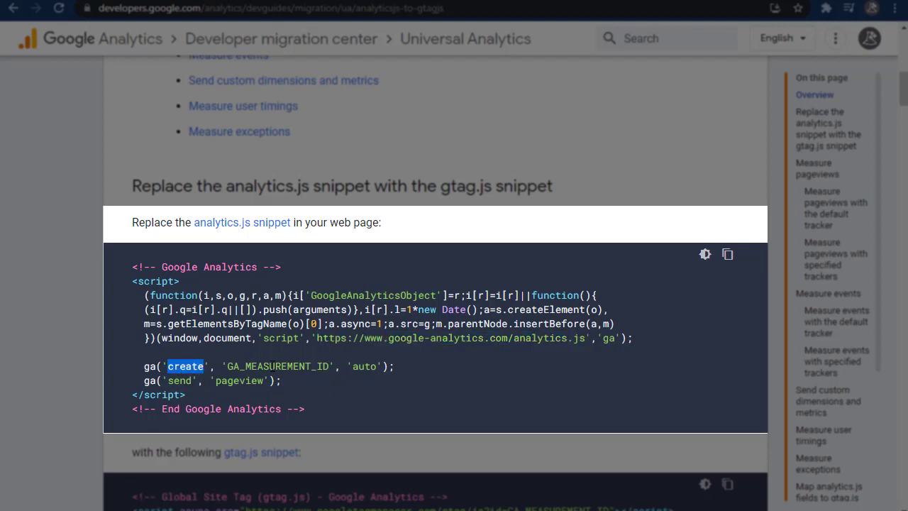
pyautogui.doubleClick(273, 368)
pyautogui.doubleClick(179, 381)
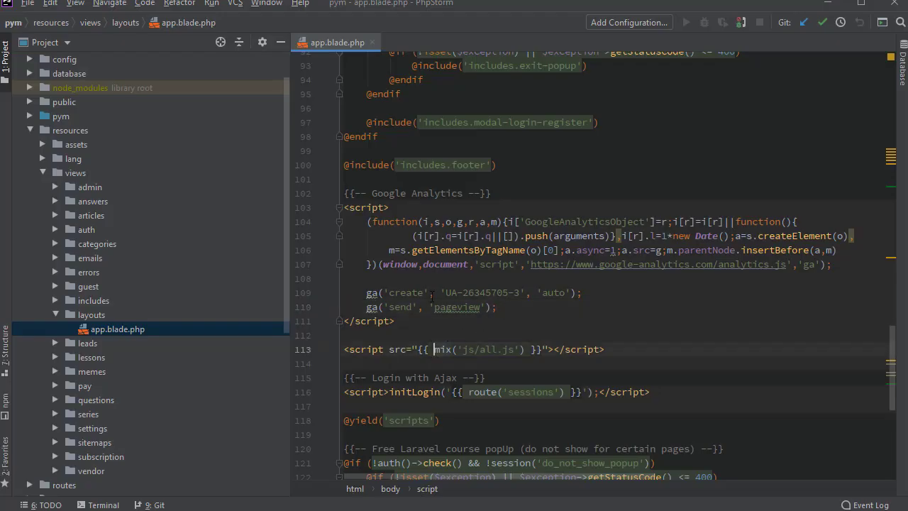
# Switch to PhpStorm and compare the ga('create') call and its property ID in app.blade.php with the guide's snippet.
pyautogui.doubleClick(424, 292)
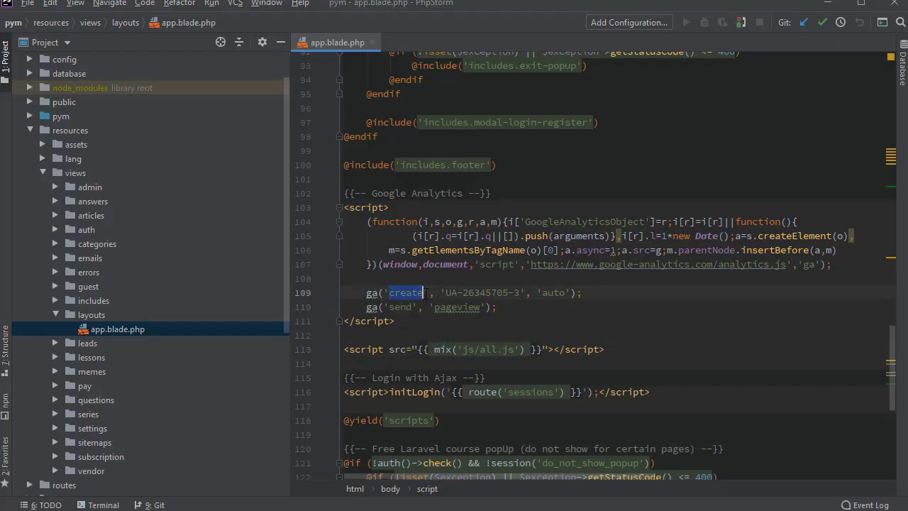
pyautogui.moveTo(446, 292); pyautogui.dragTo(523, 292)
pyautogui.click(498, 307)
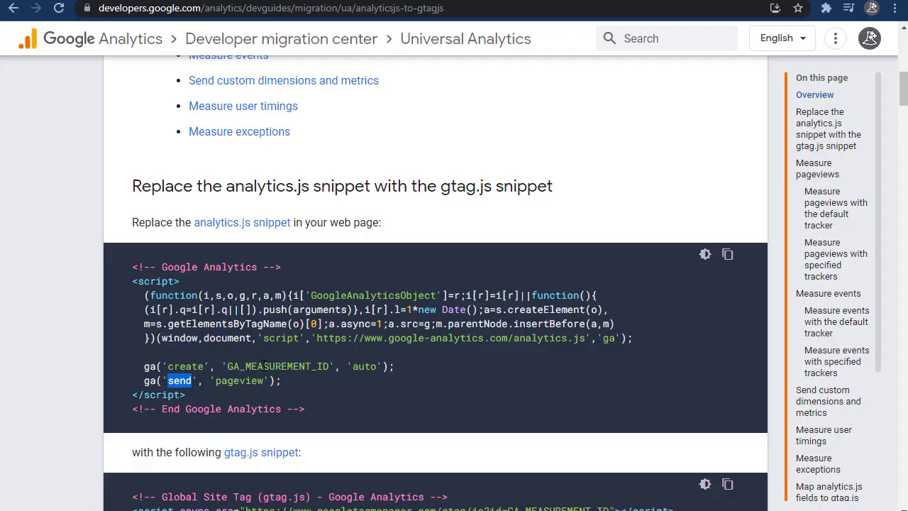
# Return to the migration guide in the browser and compare where GA_MEASUREMENT_ID is used in the analytics.js and gtag.js snippets.
pyautogui.doubleClick(278, 366)
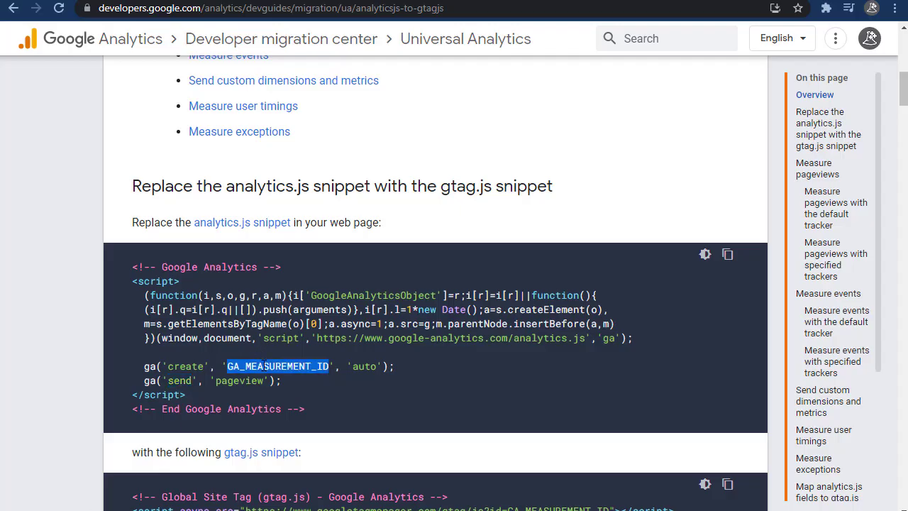
pyautogui.moveTo(305, 409); pyautogui.dragTo(135, 264)
pyautogui.scroll(-2, 266, 233)
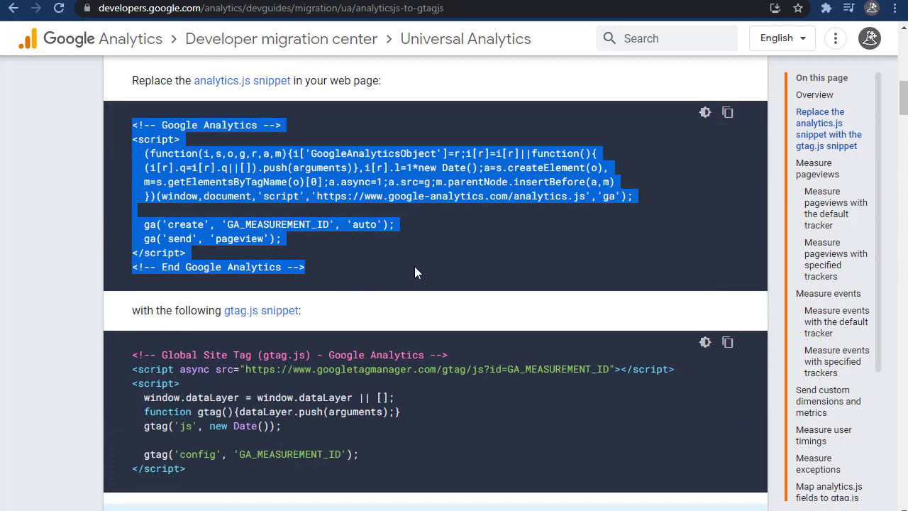
pyautogui.click(406, 278)
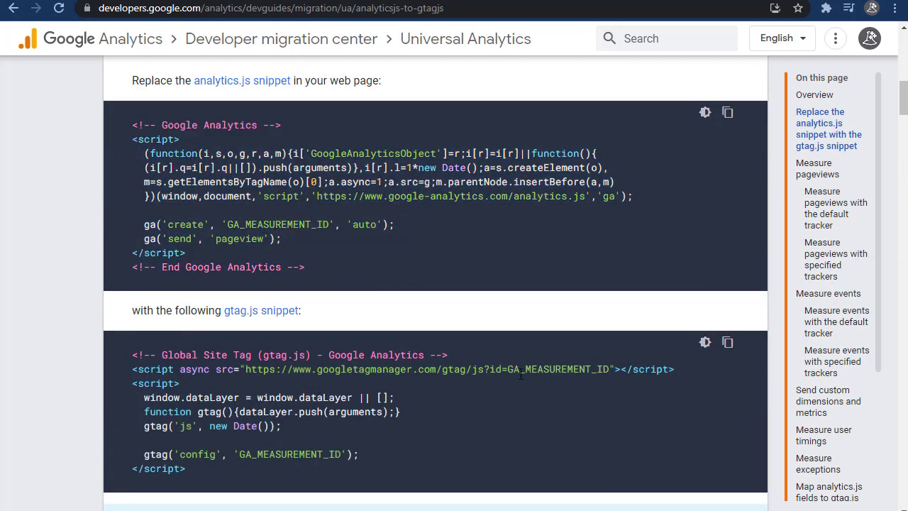
pyautogui.moveTo(507, 369); pyautogui.dragTo(612, 369)
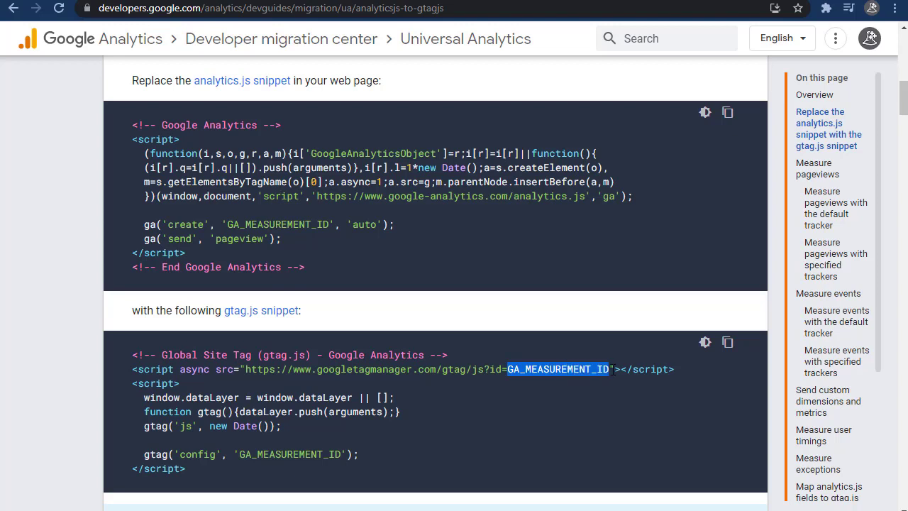
pyautogui.doubleClick(290, 225)
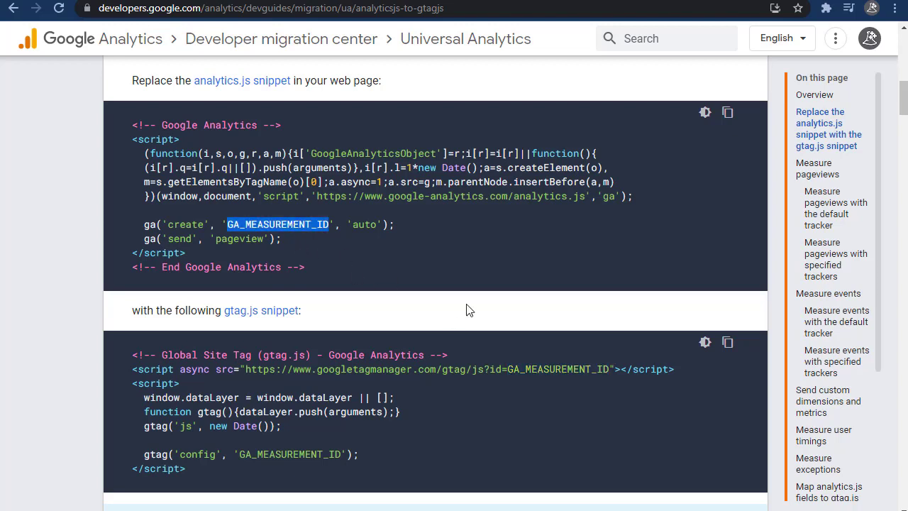
pyautogui.doubleClick(567, 369)
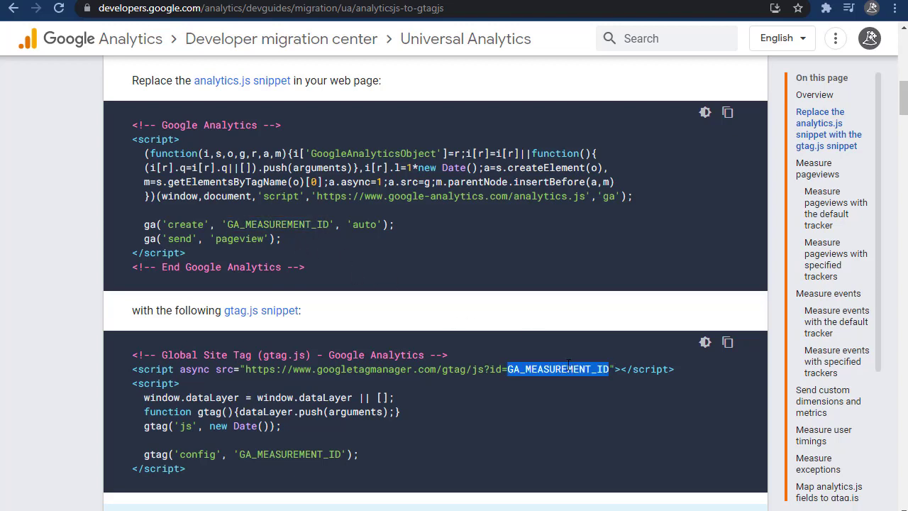
pyautogui.doubleClick(287, 454)
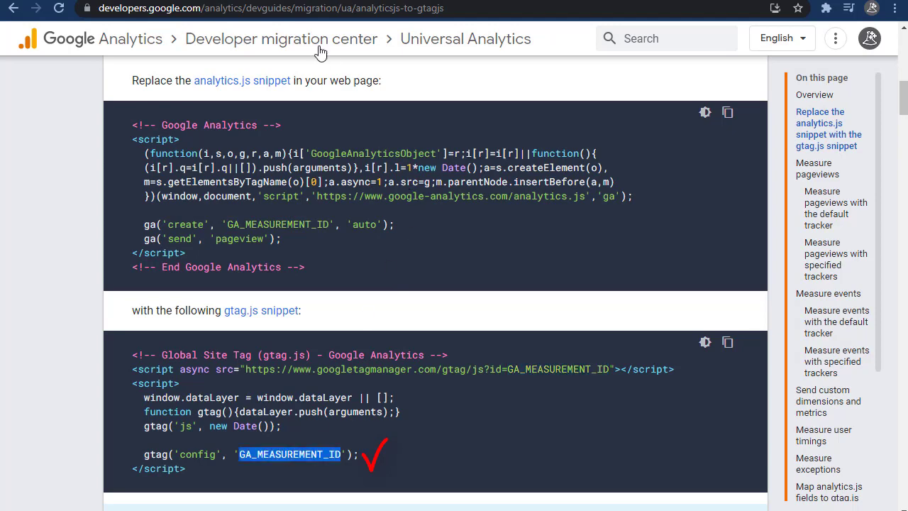
# Examine the measurement ID in the Analytics gtag.js tag, and return to the migration guide's note on replacing GA_MEASUREMENT_ID.
pyautogui.hotkey('ctrl', 'Tab')
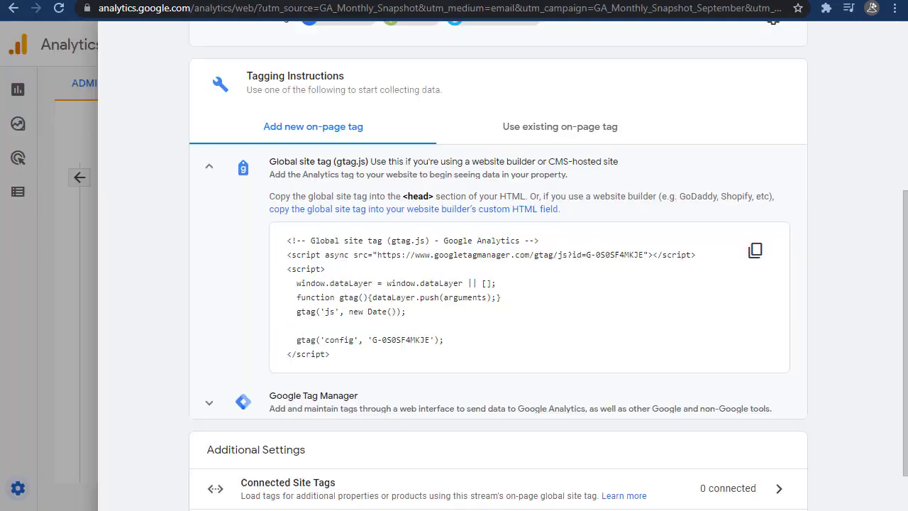
pyautogui.moveTo(373, 340); pyautogui.dragTo(431, 340)
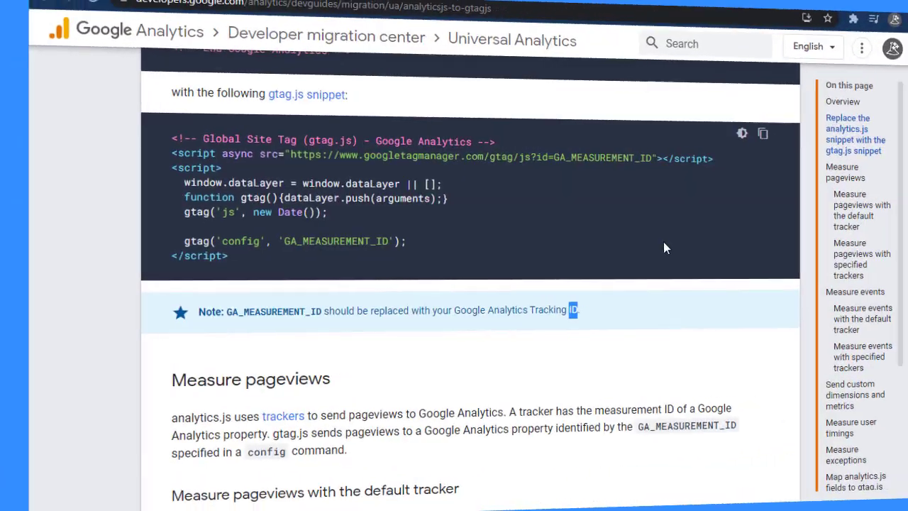
pyautogui.scroll(-2, 588, 293)
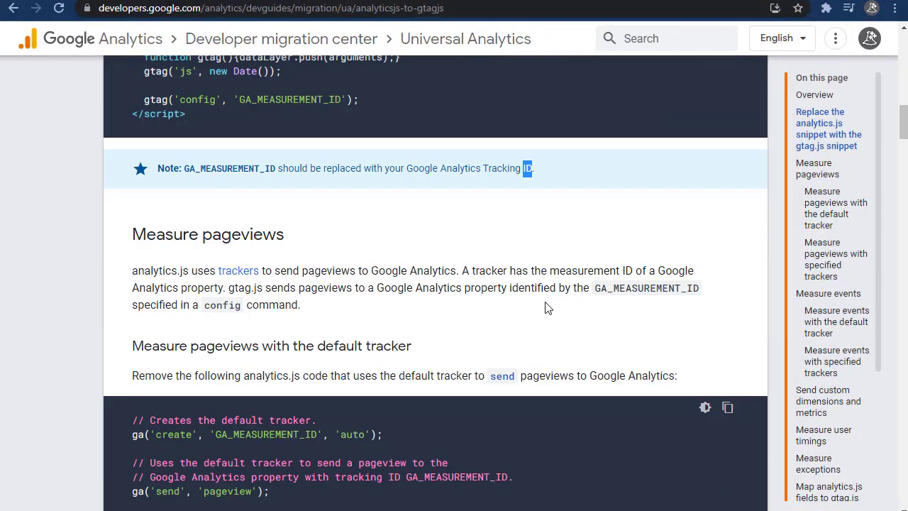
# Read how pageviews are measured with the default tracker, comparing the ga('send') call with the gtag('config') command.
pyautogui.scroll(-1, 556, 291)
pyautogui.scroll(-1, 177, 419)
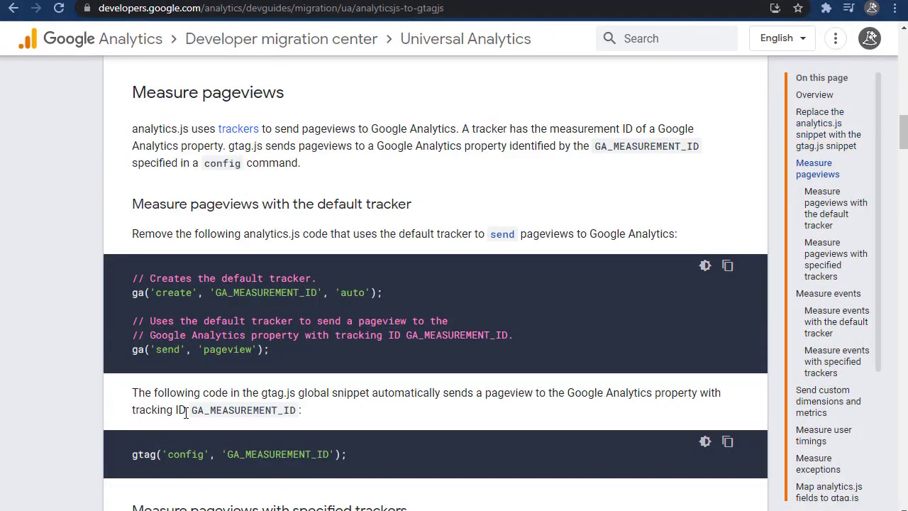
pyautogui.doubleClick(140, 349)
pyautogui.doubleClick(131, 458)
pyautogui.scroll(-1, 223, 425)
pyautogui.click(206, 372)
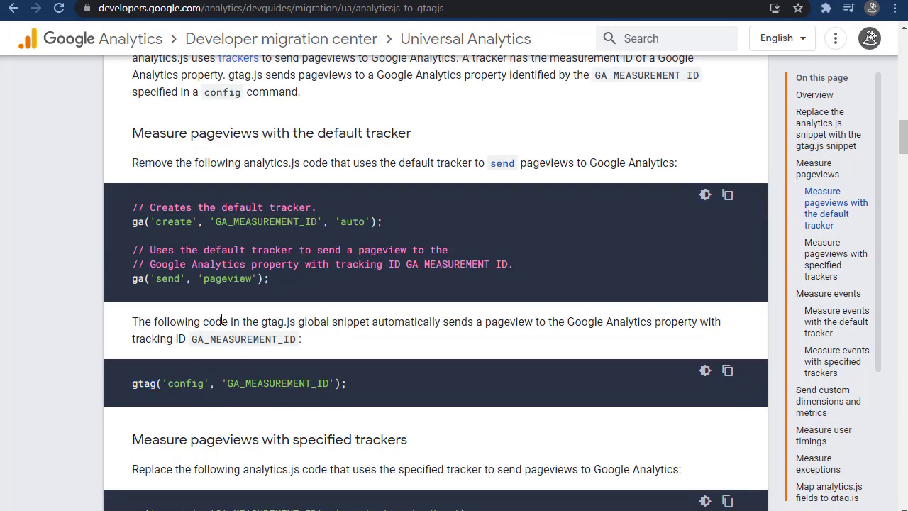
pyautogui.scroll(-2, 222, 319)
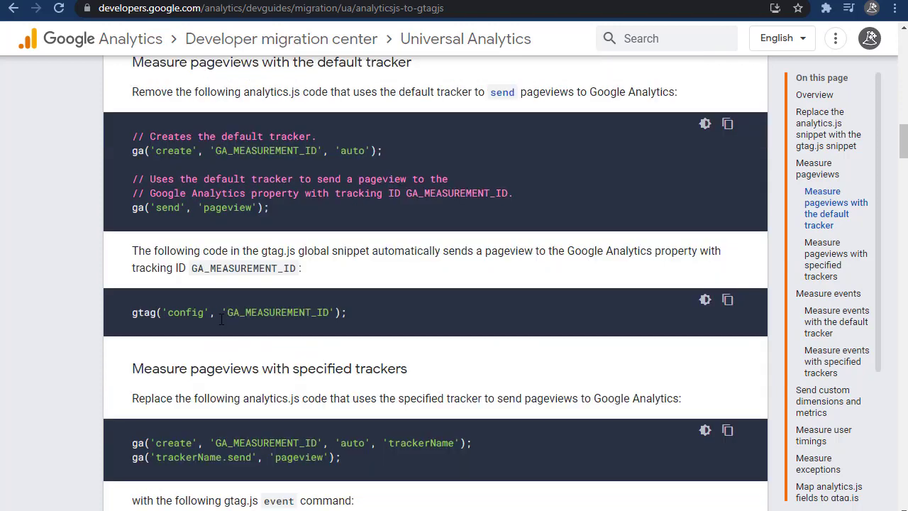
pyautogui.scroll(-1, 225, 358)
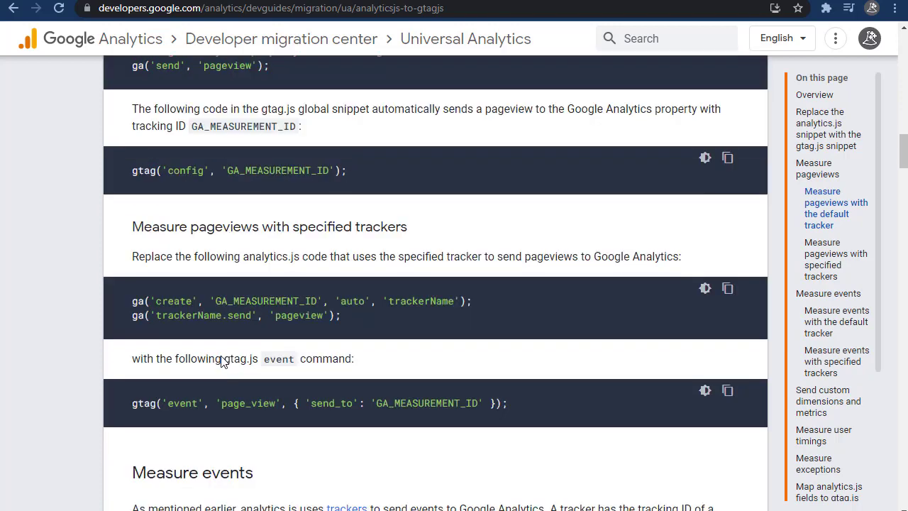
# Examine the specified-tracker pageview code, comparing its ga('create') and trackerName.send calls with the gtag.js event command.
pyautogui.doubleClick(177, 301)
pyautogui.doubleClick(259, 300)
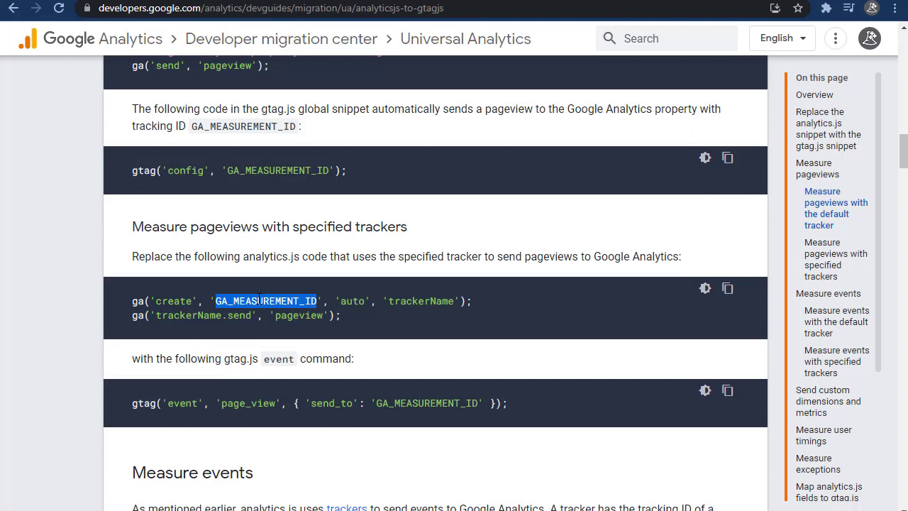
pyautogui.doubleClick(200, 315)
pyautogui.doubleClick(239, 315)
pyautogui.doubleClick(189, 315)
pyautogui.doubleClick(239, 315)
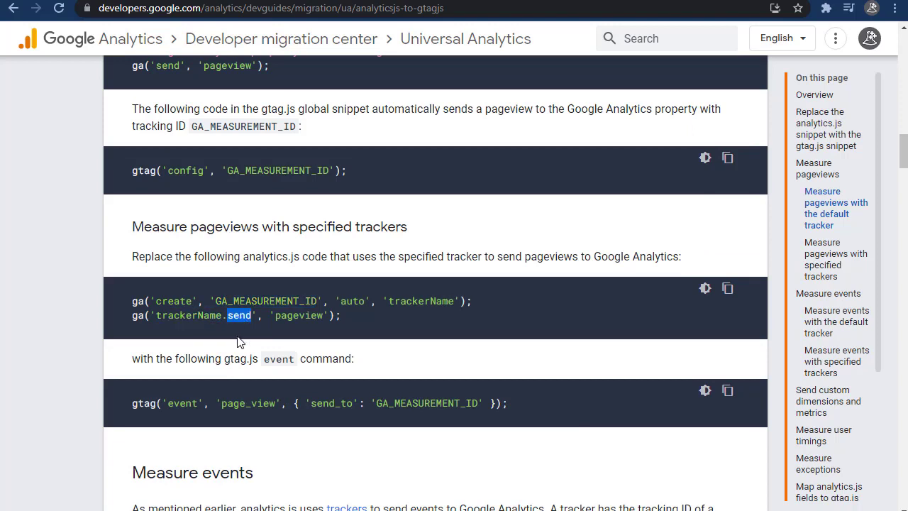
pyautogui.doubleClick(182, 403)
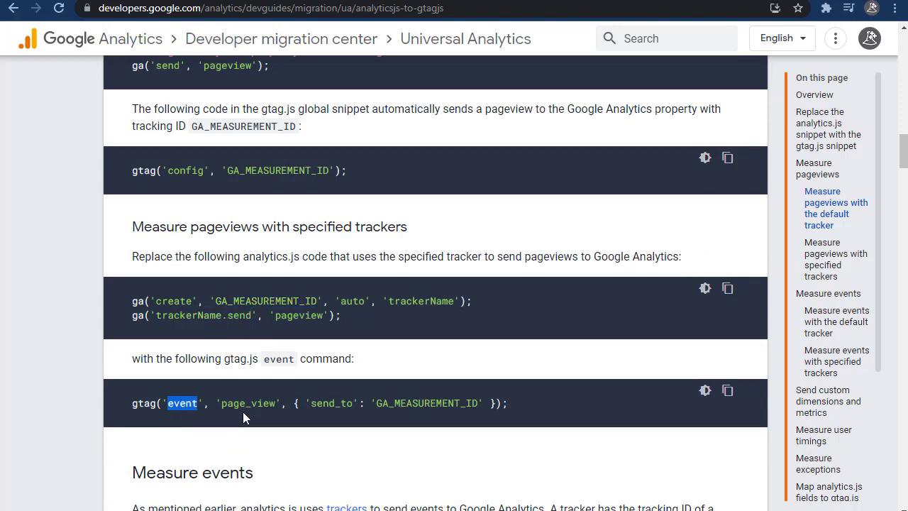
pyautogui.click(378, 439)
# Read the Measure events section and examine the default tracker's ga('send', 'event') call and its eventCategory argument.
pyautogui.scroll(-3, 378, 440)
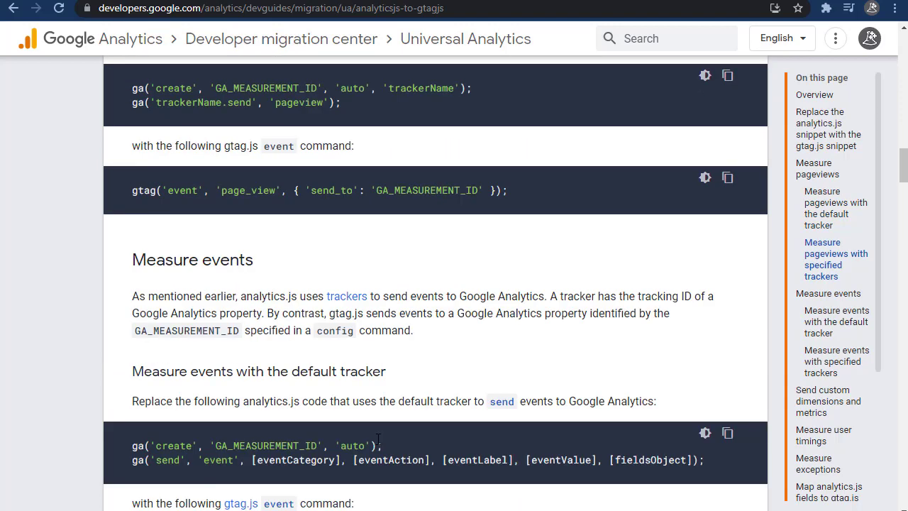
pyautogui.scroll(-2, 378, 440)
pyautogui.doubleClick(168, 318)
pyautogui.doubleClick(218, 318)
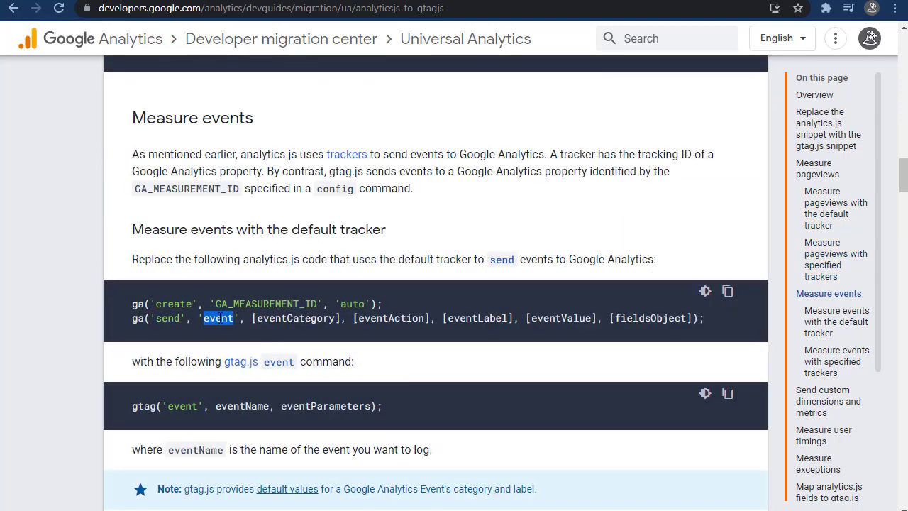
pyautogui.doubleClick(291, 318)
pyautogui.click(319, 318)
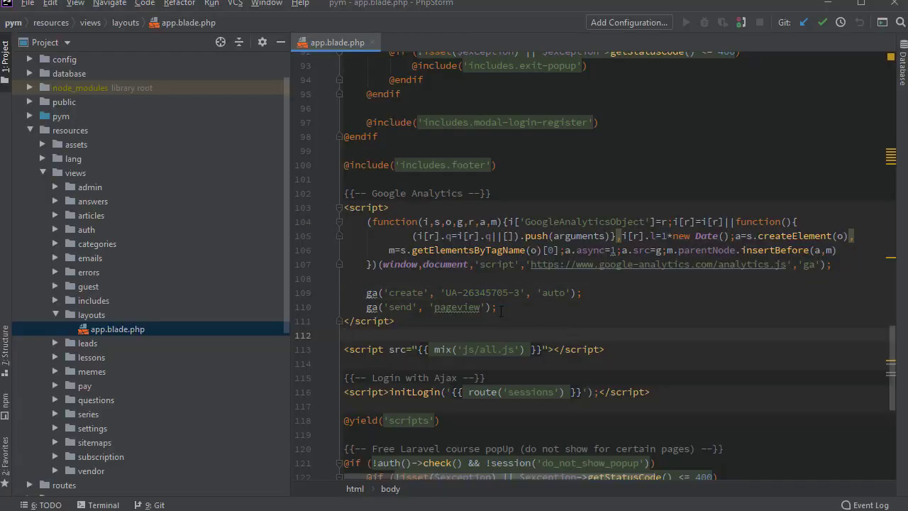
# Switch to PhpStorm and search the whole project for "ga(", moving the search dialog up for a clearer view.
pyautogui.hotkey('ctrl', 'shift', 'f')
pyautogui.write('ga')
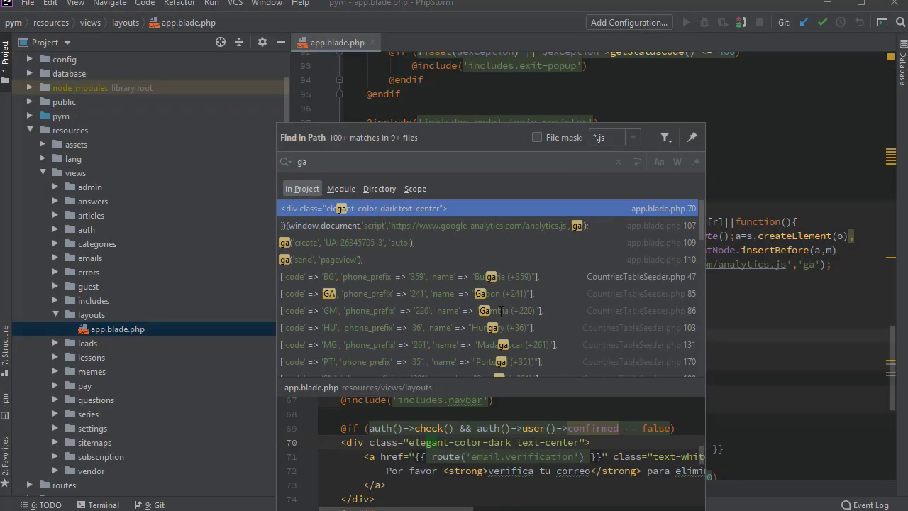
pyautogui.write('(')
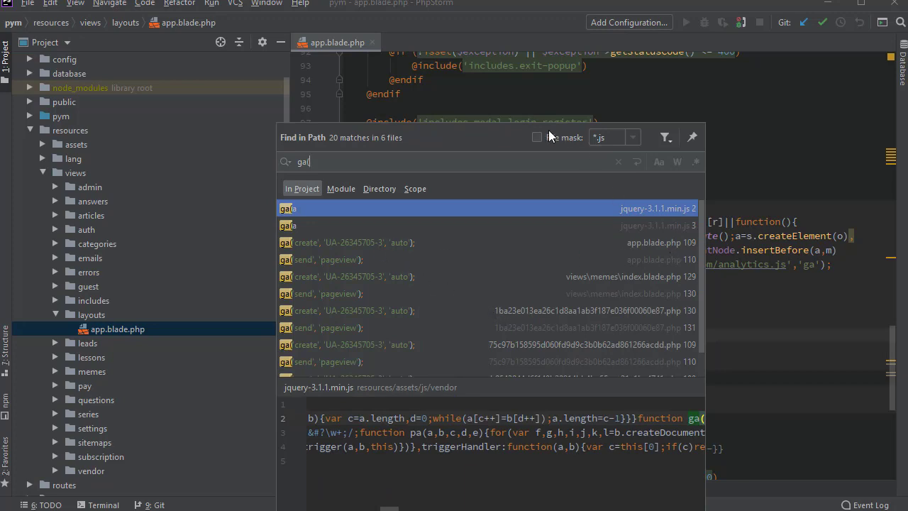
pyautogui.moveTo(508, 138); pyautogui.dragTo(552, 68)
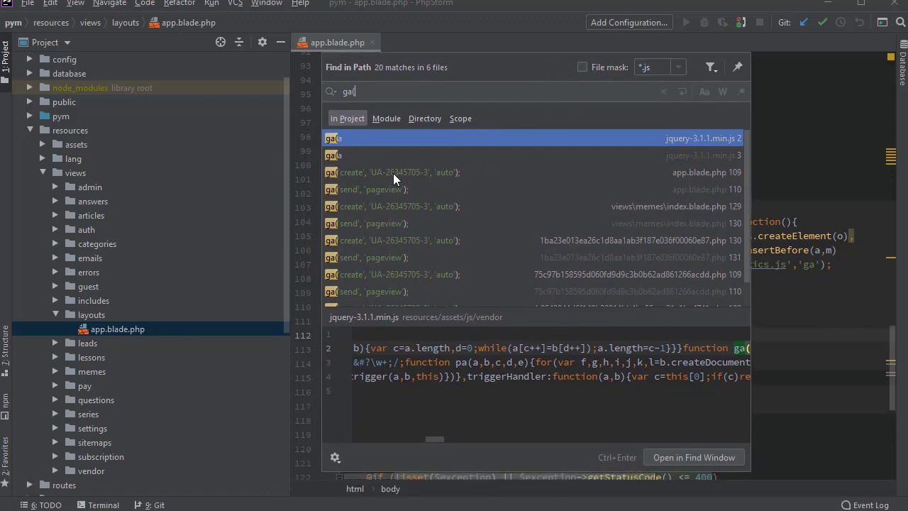
# Preview the ga('create') and ga('send') matches found in app.blade.php.
pyautogui.click(394, 173)
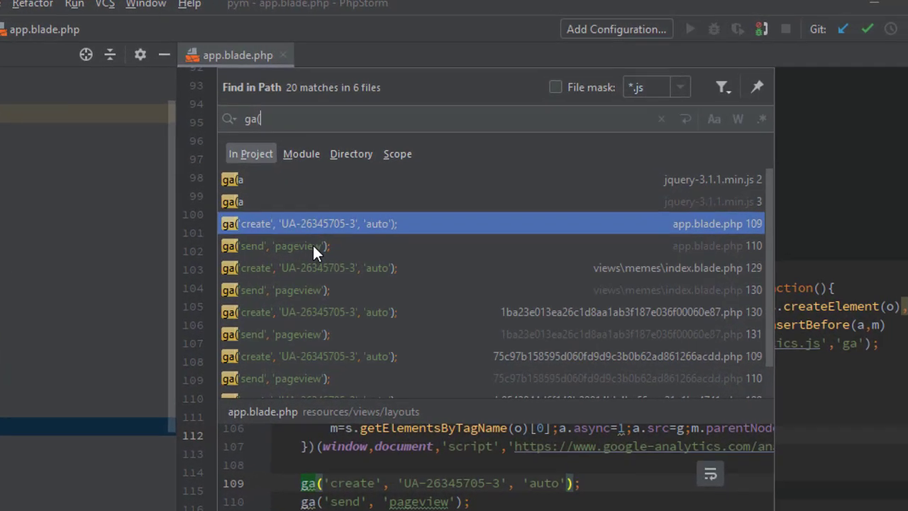
pyautogui.click(395, 190)
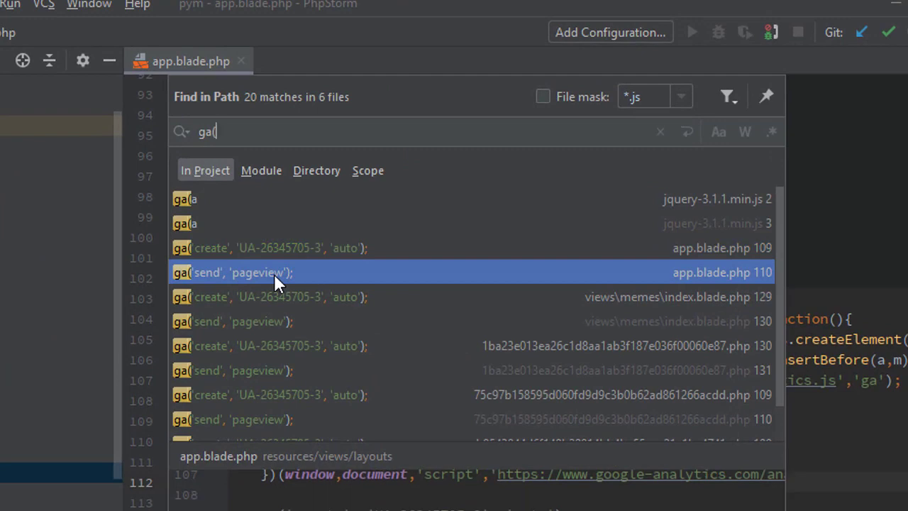
pyautogui.click(276, 246)
pyautogui.click(278, 262)
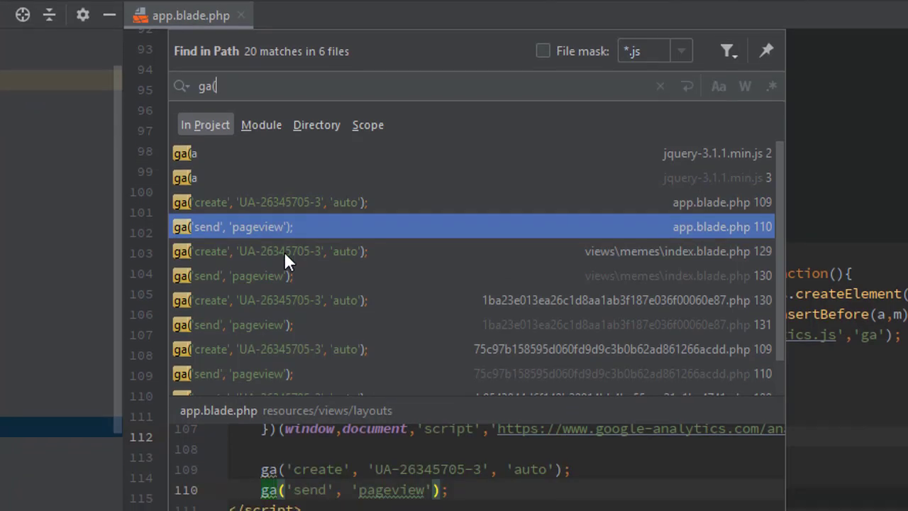
# Review the remaining ga( matches, previewing the create and send calls in the memes index.blade.php against app.blade.php.
pyautogui.click(285, 252)
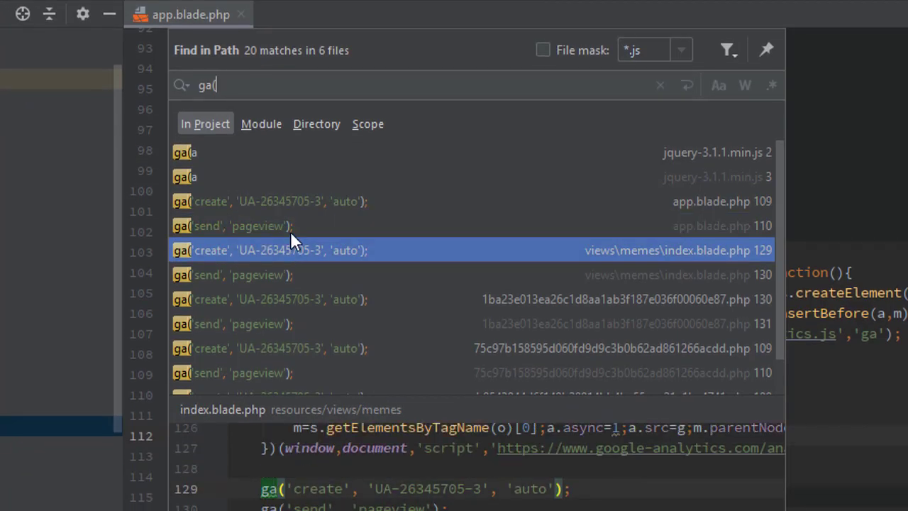
pyautogui.scroll(-1, 378, 296)
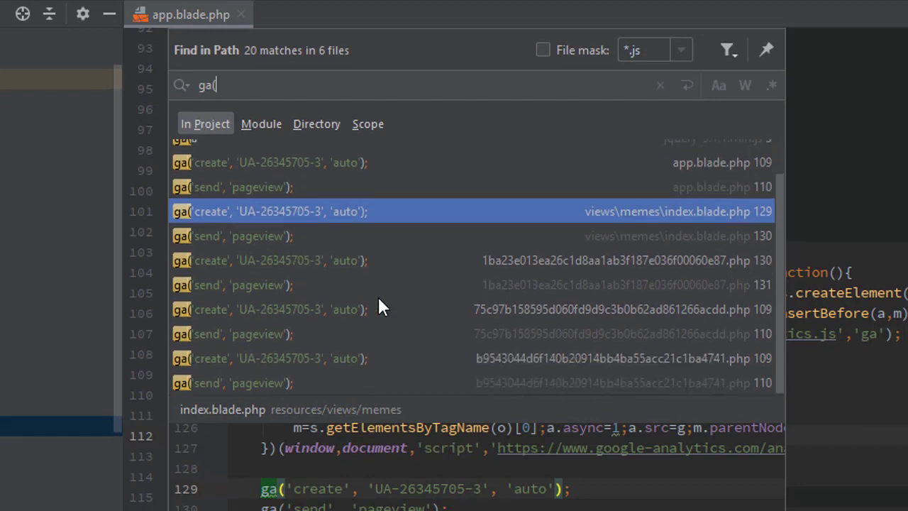
pyautogui.scroll(1, 378, 296)
pyautogui.scroll(-1, 462, 298)
pyautogui.scroll(1, 592, 237)
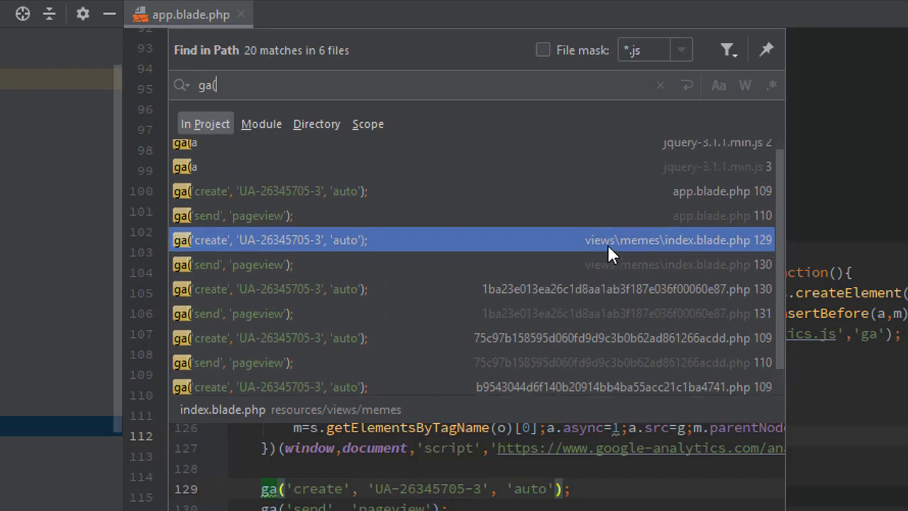
pyautogui.click(574, 273)
pyautogui.click(577, 255)
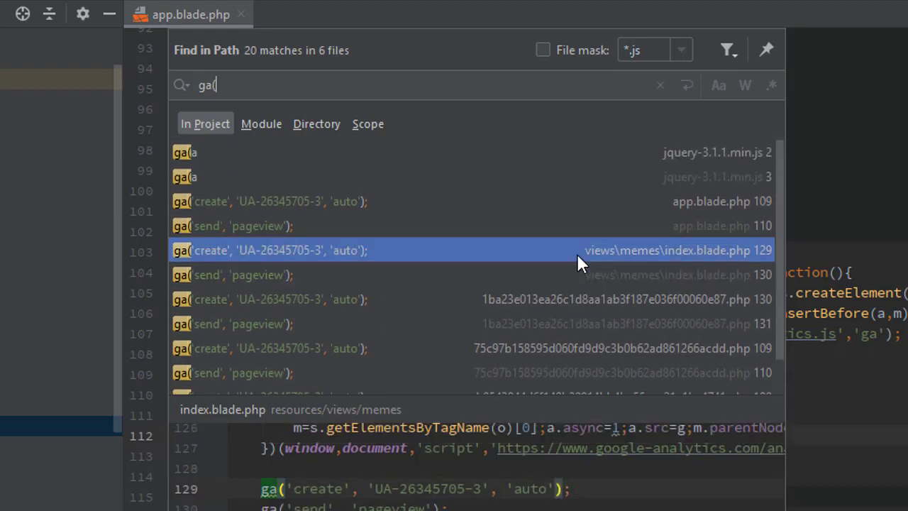
pyautogui.click(551, 275)
pyautogui.click(560, 255)
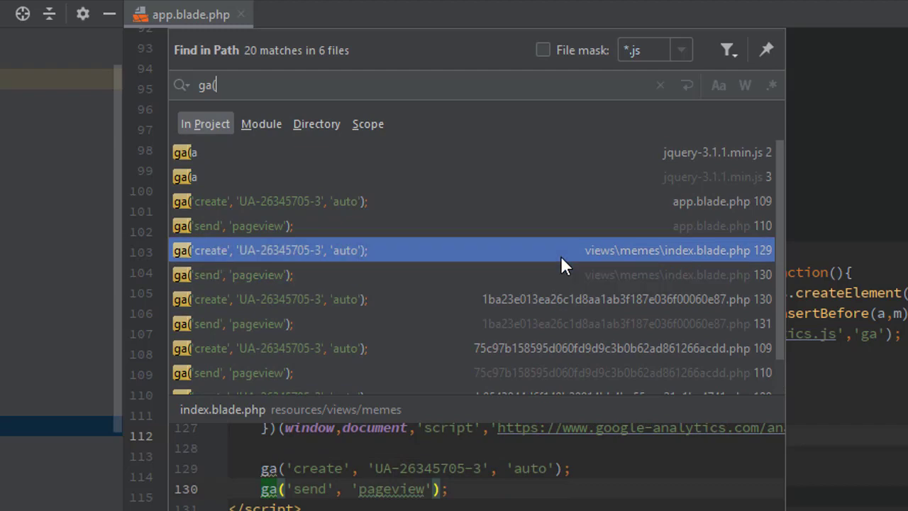
pyautogui.click(543, 206)
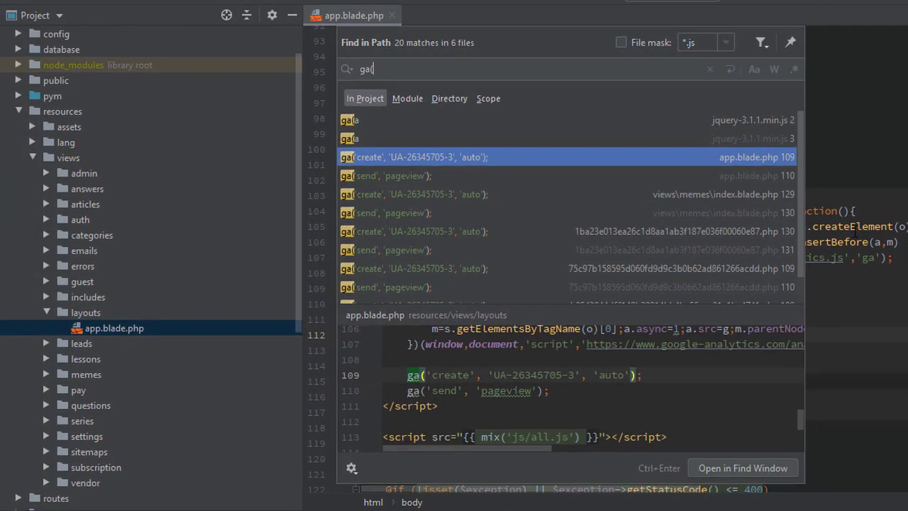
# Close the project search and locate app.blade.php in the layouts folder alongside its Google Analytics script.
pyautogui.doubleClick(709, 201)
pyautogui.click(119, 313)
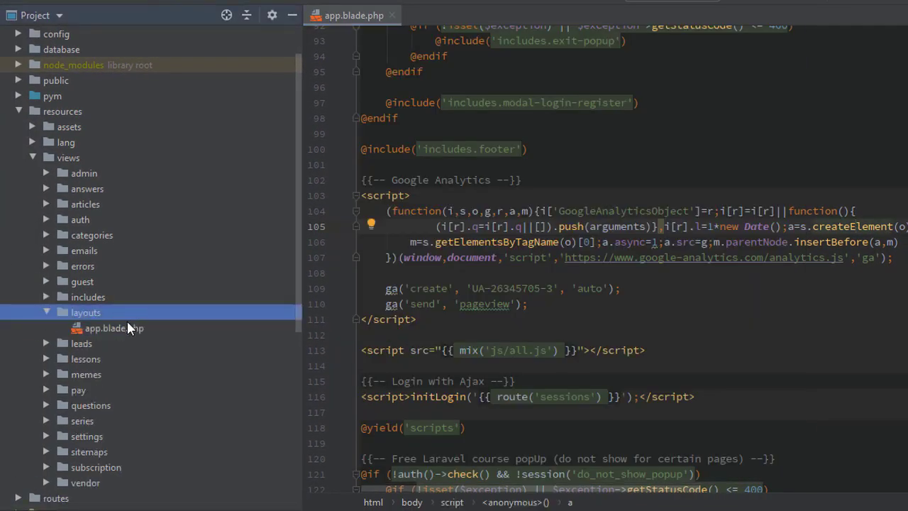
pyautogui.click(126, 319)
pyautogui.click(691, 290)
pyautogui.click(651, 305)
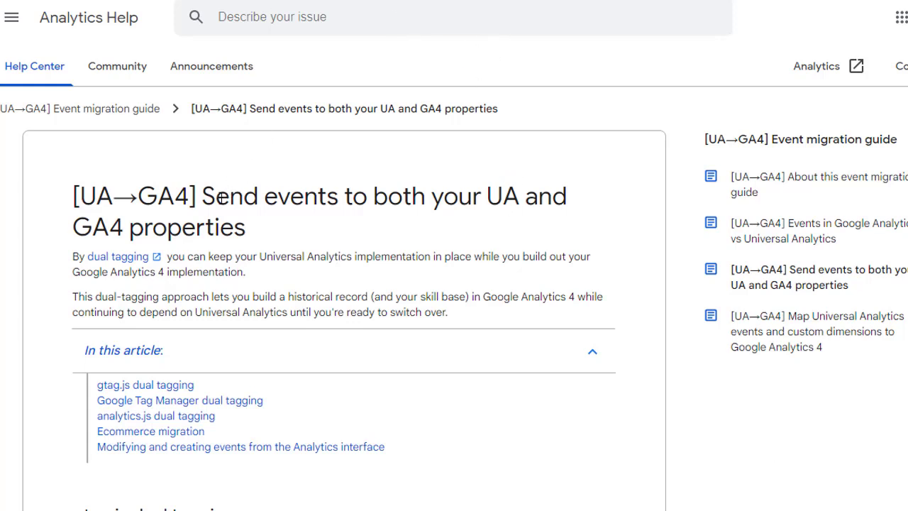
# Switch to the Analytics Help article on sending events to both UA and GA4 properties and read its title.
pyautogui.moveTo(203, 197); pyautogui.dragTo(447, 201)
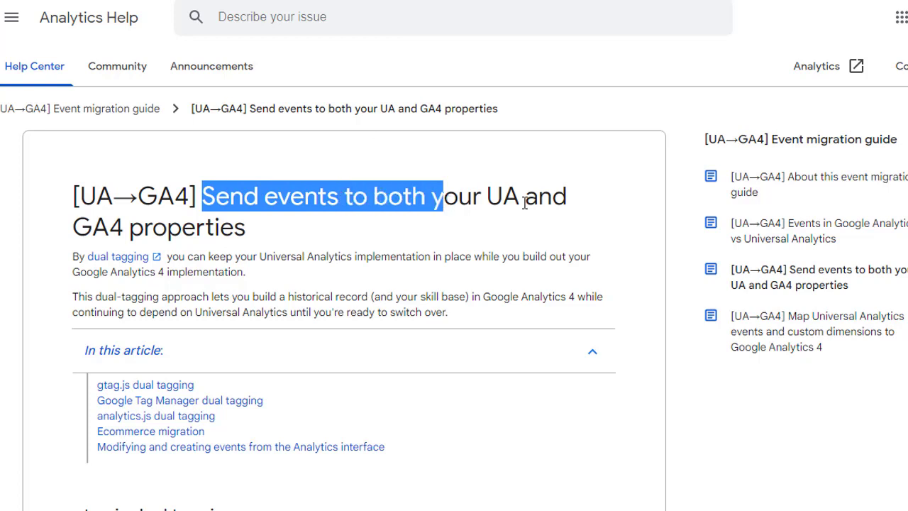
pyautogui.doubleClick(505, 197)
pyautogui.doubleClick(85, 225)
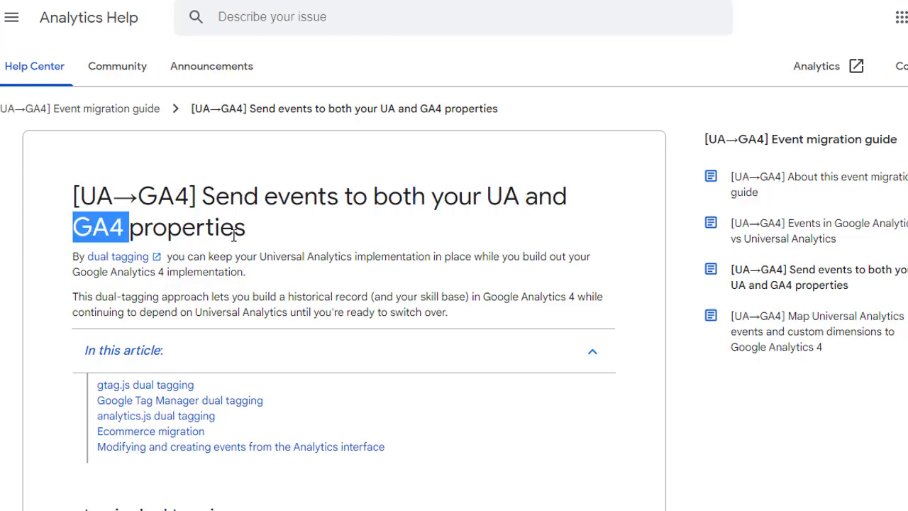
pyautogui.click(234, 234)
pyautogui.moveTo(254, 235); pyautogui.dragTo(40, 192)
pyautogui.click(49, 232)
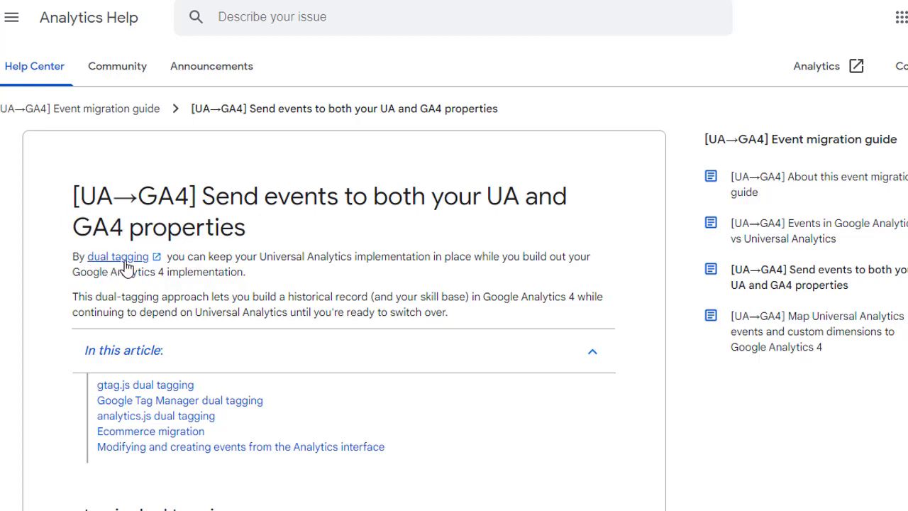
# Read the introduction on using dual tagging to keep the Universal Analytics implementation while building out Google Analytics 4.
pyautogui.moveTo(205, 258); pyautogui.dragTo(327, 259)
pyautogui.click(330, 270)
pyautogui.moveTo(261, 260); pyautogui.dragTo(473, 261)
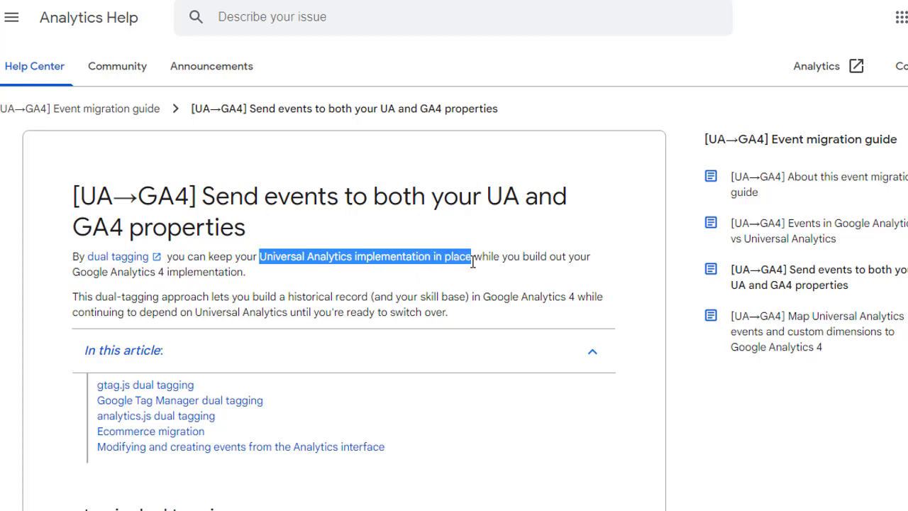
pyautogui.doubleClick(515, 258)
pyautogui.tripleClick(180, 272)
pyautogui.click(302, 287)
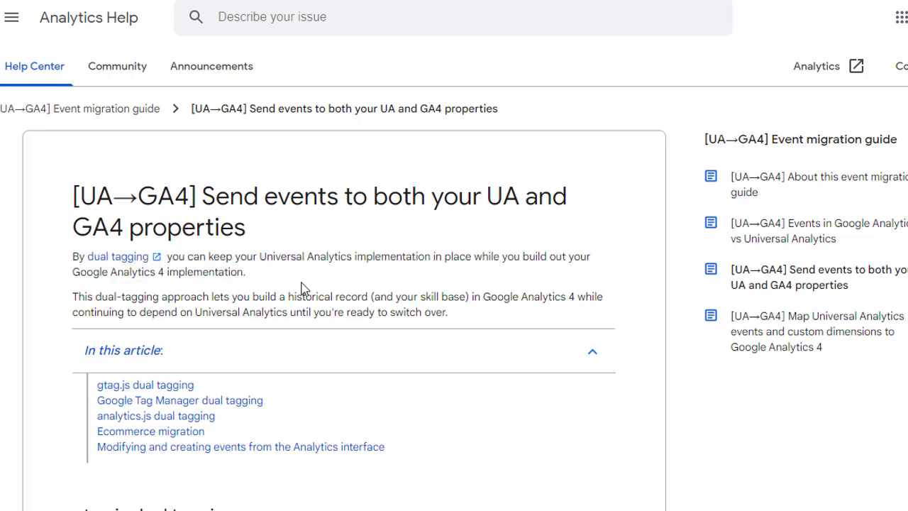
# Read the gtag.js and analytics.js dual tagging sections, including whether the analytics.js library can send data to GA4.
pyautogui.scroll(-4, 304, 281)
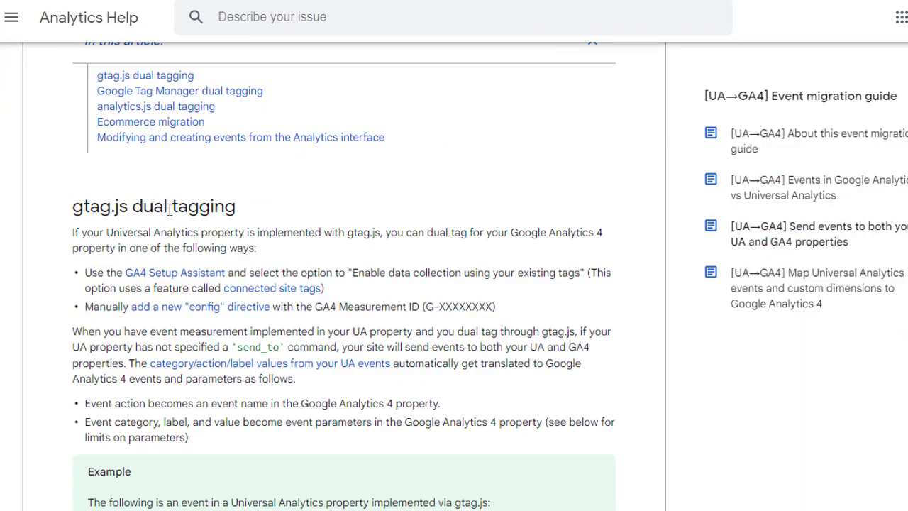
pyautogui.moveTo(129, 206); pyautogui.dragTo(290, 219)
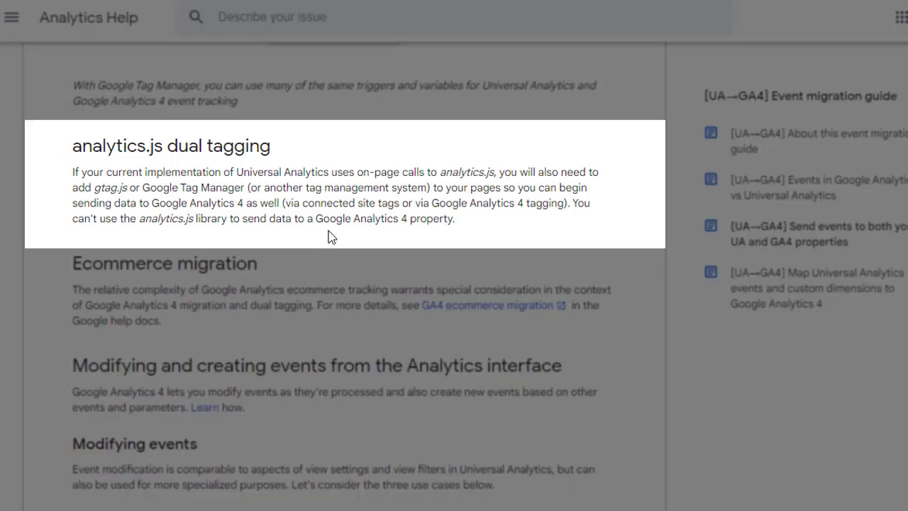
pyautogui.moveTo(455, 218); pyautogui.dragTo(71, 224)
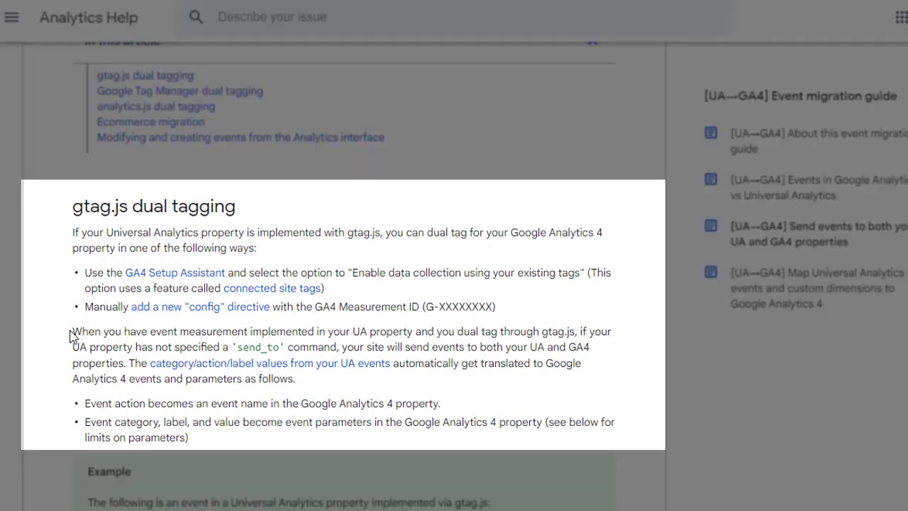
# Read the gtag.js dual tagging section and open the linked instructions for adding a new "config" directive.
pyautogui.moveTo(82, 332); pyautogui.dragTo(459, 333)
pyautogui.click(477, 331)
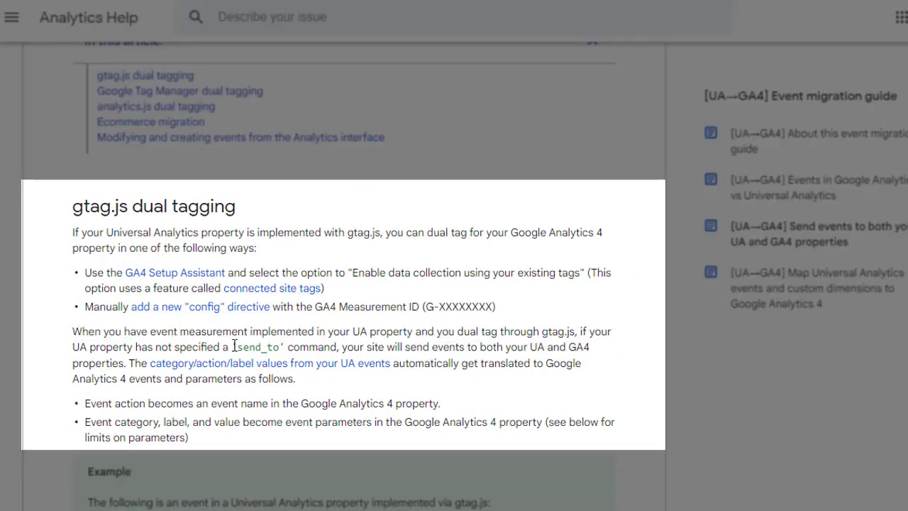
pyautogui.tripleClick(92, 235)
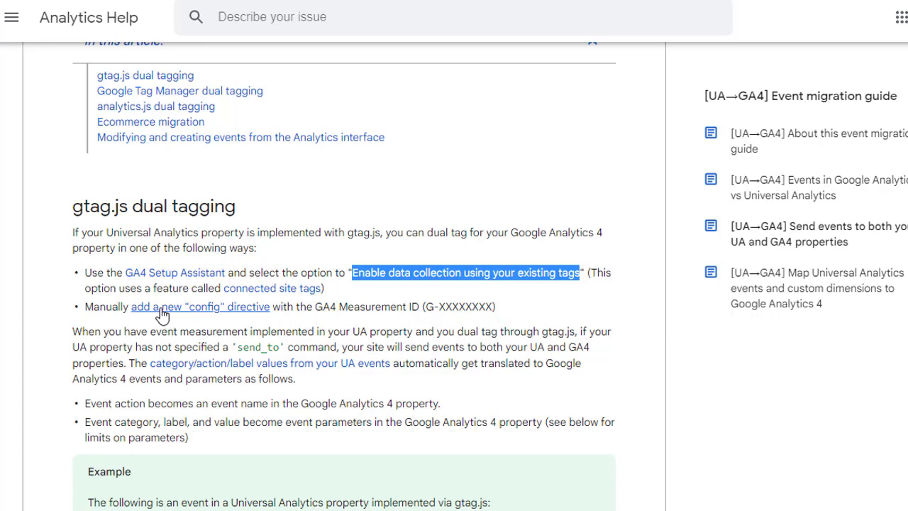
pyautogui.click(162, 313)
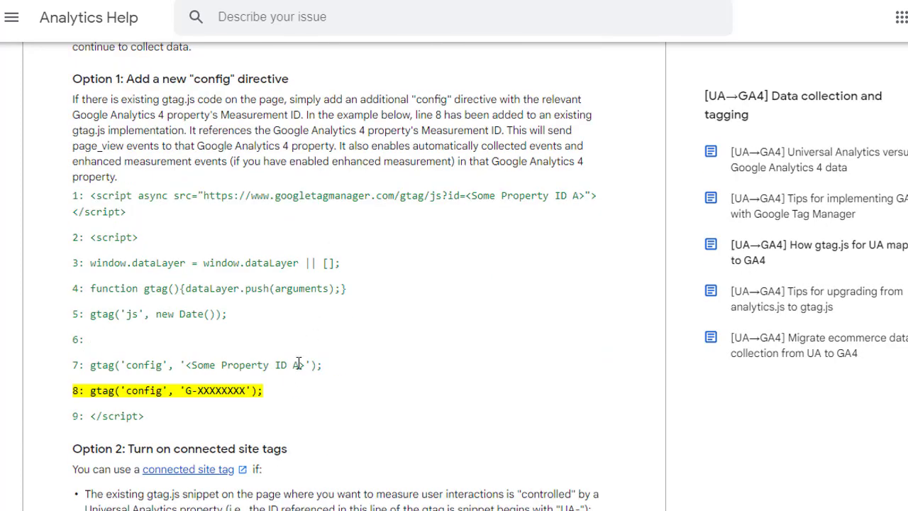
# Examine the Option 1 code example, comparing the existing property's config line with the added GA4 config line.
pyautogui.moveTo(286, 386); pyautogui.dragTo(71, 365)
pyautogui.tripleClick(183, 366)
pyautogui.moveTo(179, 391); pyautogui.dragTo(175, 391)
pyautogui.tripleClick(251, 366)
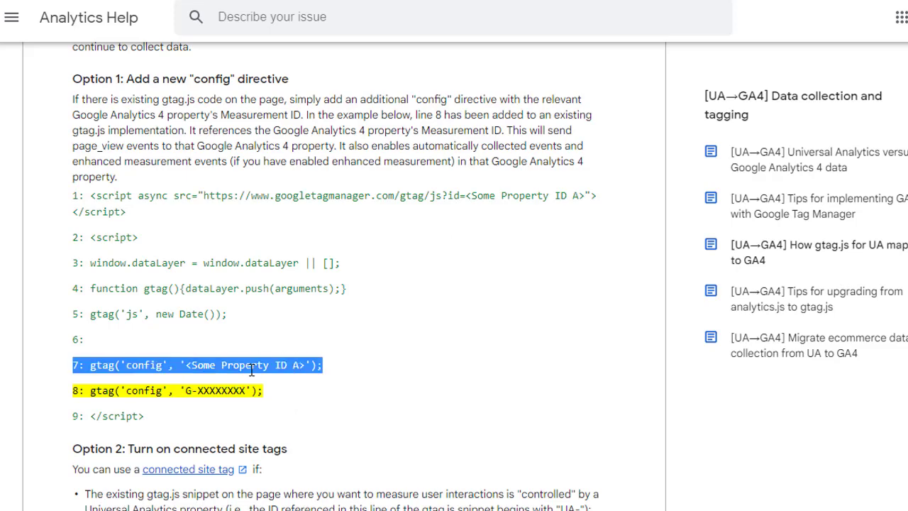
pyautogui.click(227, 391)
pyautogui.tripleClick(227, 390)
pyautogui.scroll(-2, 276, 376)
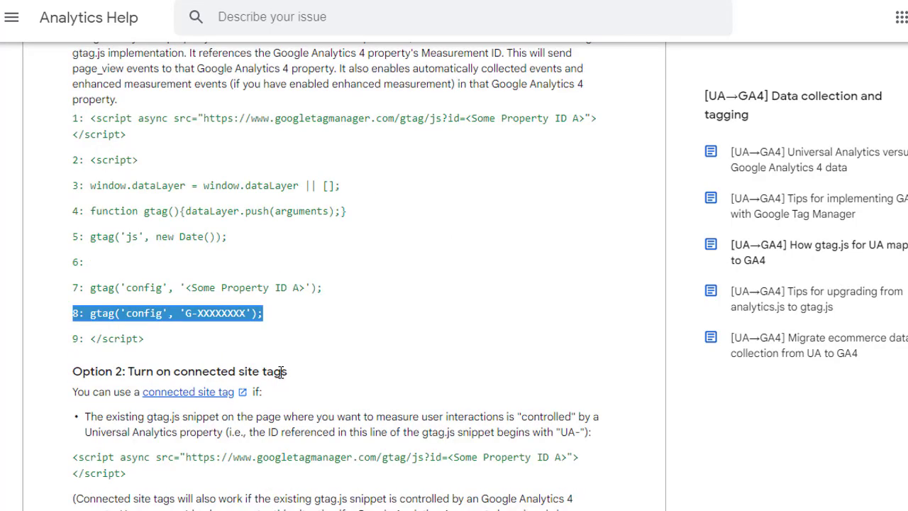
pyautogui.scroll(2, 464, 333)
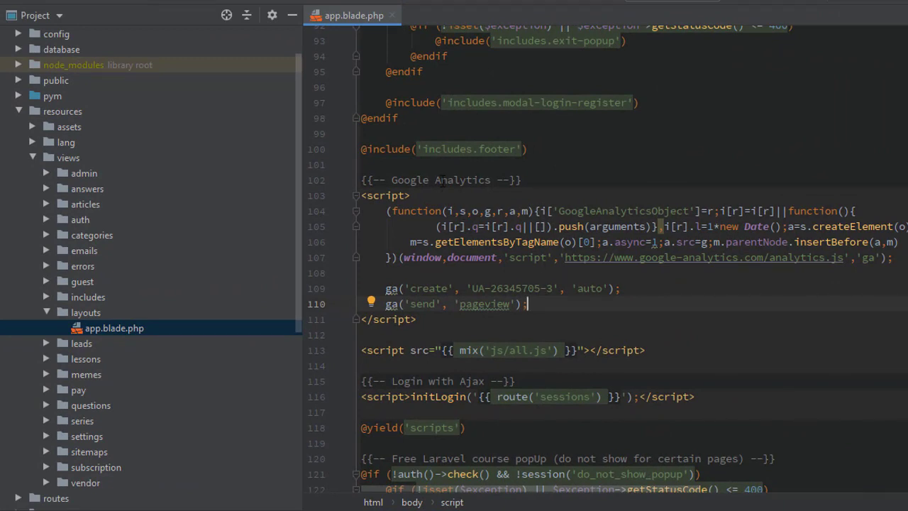
# In app.blade.php, change the Google Analytics script's comment to "Universal Analytics via analytics.js".
pyautogui.doubleClick(407, 180)
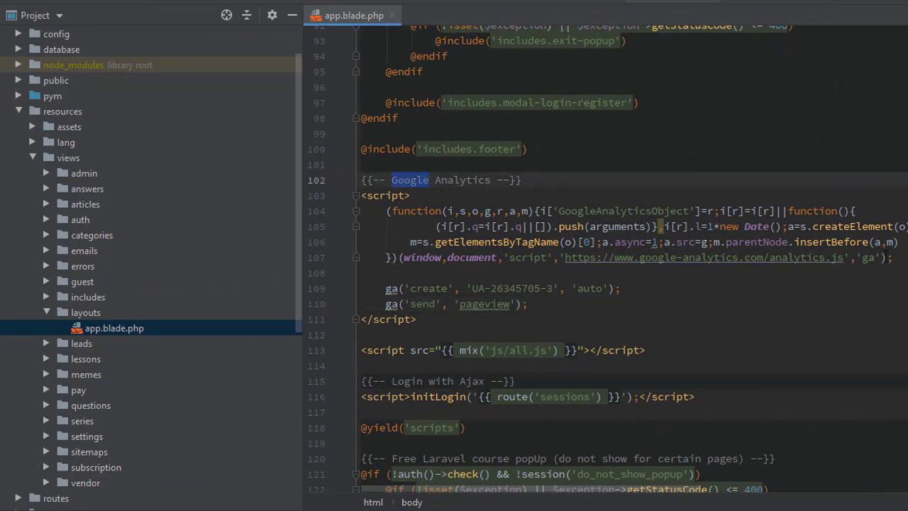
pyautogui.press('BackSpace')
pyautogui.write('Universal')
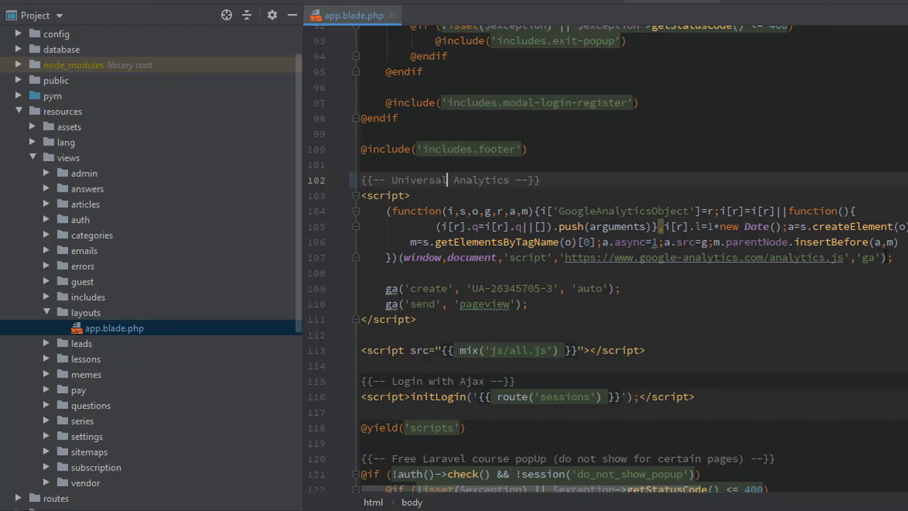
pyautogui.write(' Analytics via analytics.js')
# Duplicate the comment below the analytics.js script and insert the copied gtag.js global site tag under it.
pyautogui.hotkey('ctrl', 'c')
pyautogui.press('Down')
pyautogui.press('Down')
pyautogui.press('Down')
pyautogui.press('Down')
pyautogui.press('Down')
pyautogui.press('Down')
pyautogui.press('Down')
pyautogui.press('Down')
pyautogui.press('Down')
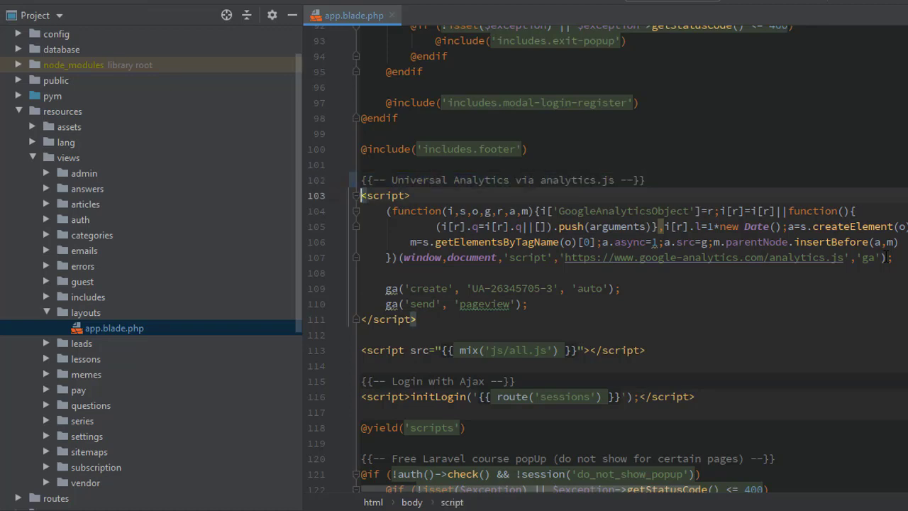
pyautogui.press('End')
pyautogui.press('Return')
pyautogui.press('Return')
pyautogui.hotkey('ctrl', 'v')
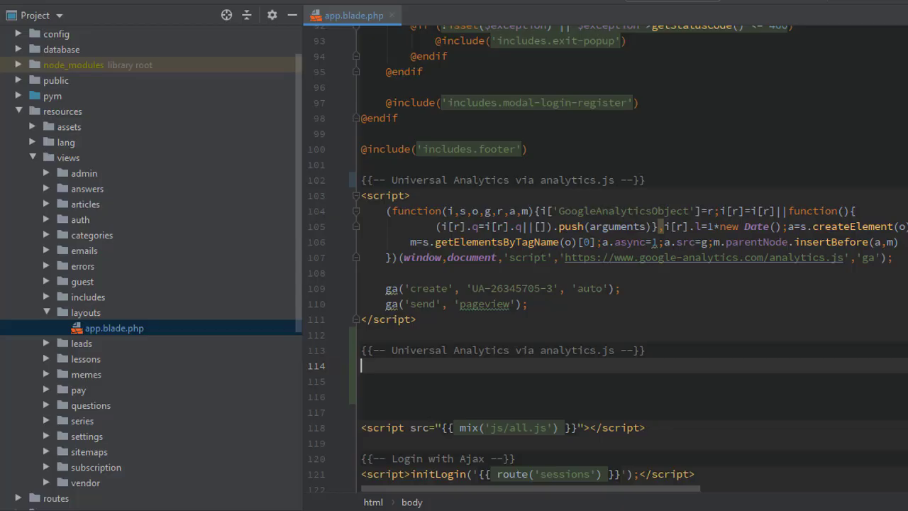
pyautogui.hotkey('ctrl', 'v')
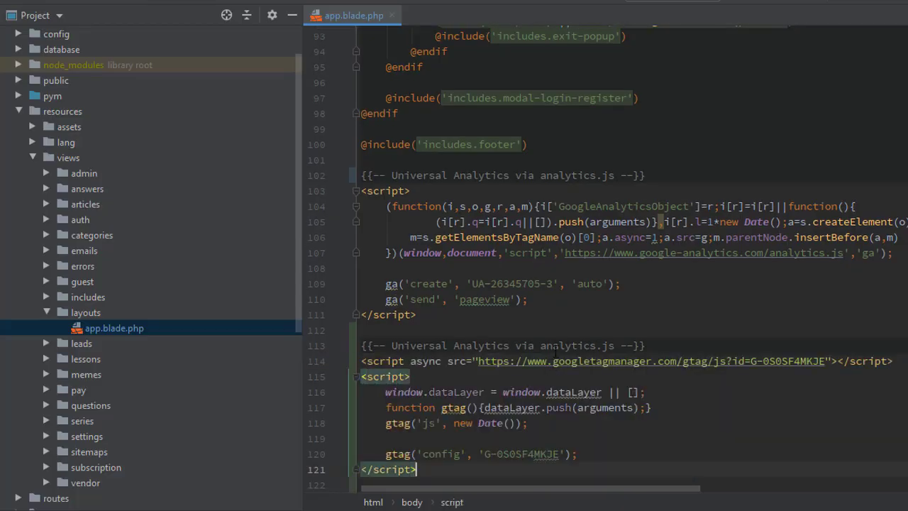
# Label the new snippet "Universal Analytics via gtag.js" and replace both of its GA4 measurement IDs with the UA tracking ID.
pyautogui.doubleClick(556, 345)
pyautogui.scroll(-1, 579, 338)
pyautogui.write('gtag')
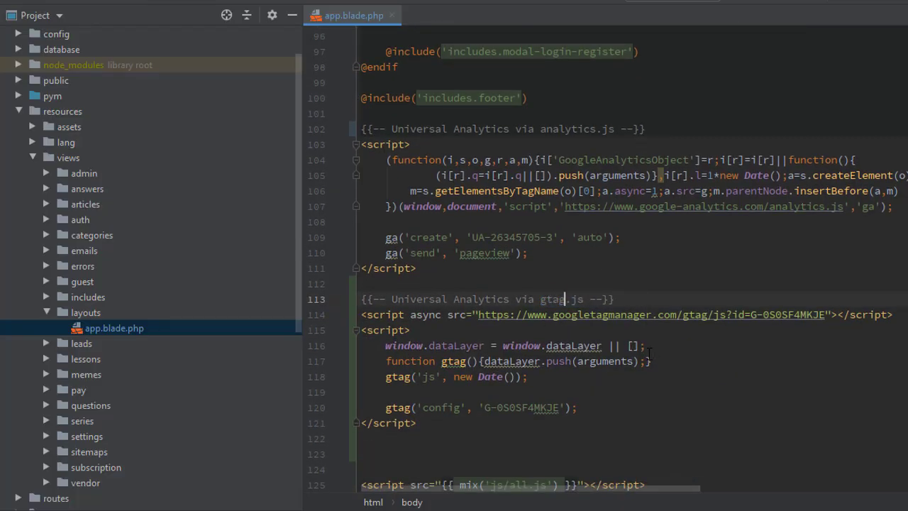
pyautogui.moveTo(471, 237); pyautogui.dragTo(553, 237)
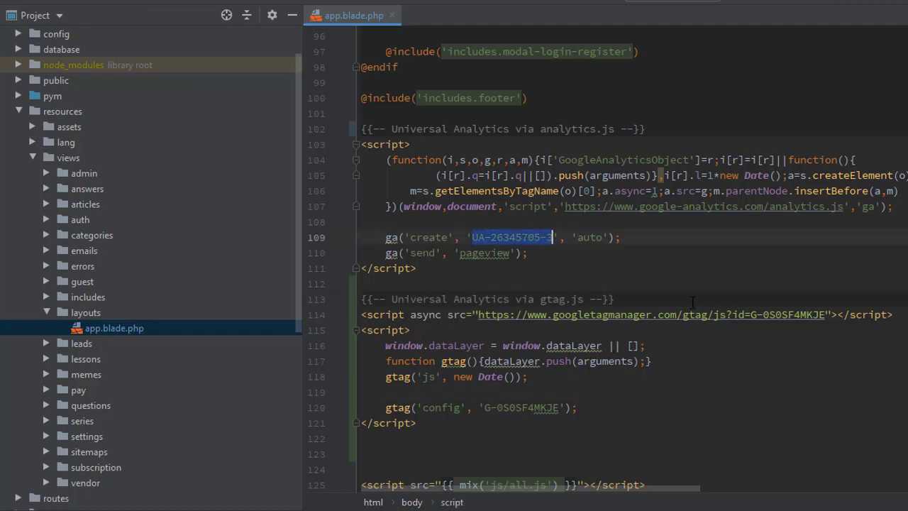
pyautogui.moveTo(750, 314); pyautogui.dragTo(825, 314)
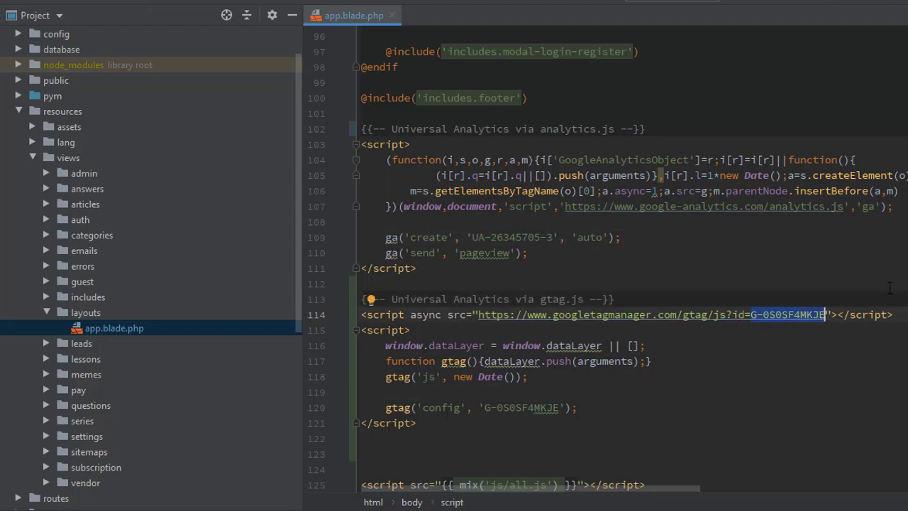
pyautogui.hotkey('alt', 'j')
pyautogui.hotkey('ctrl', 'v')
pyautogui.press('Escape')
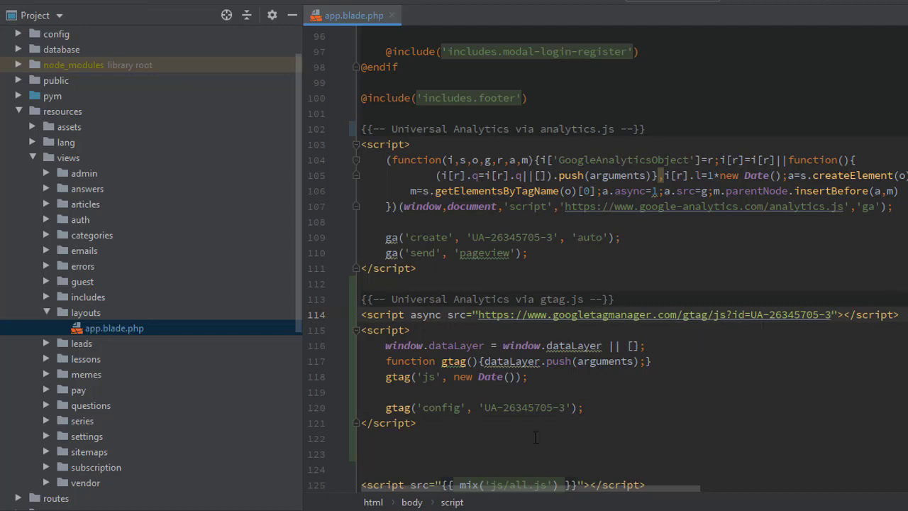
# Add the global site tag from Google Analytics below the Universal Analytics gtag.js snippet with the comment "GA4 via gtag.js".
pyautogui.hotkey('alt', 'Tab')
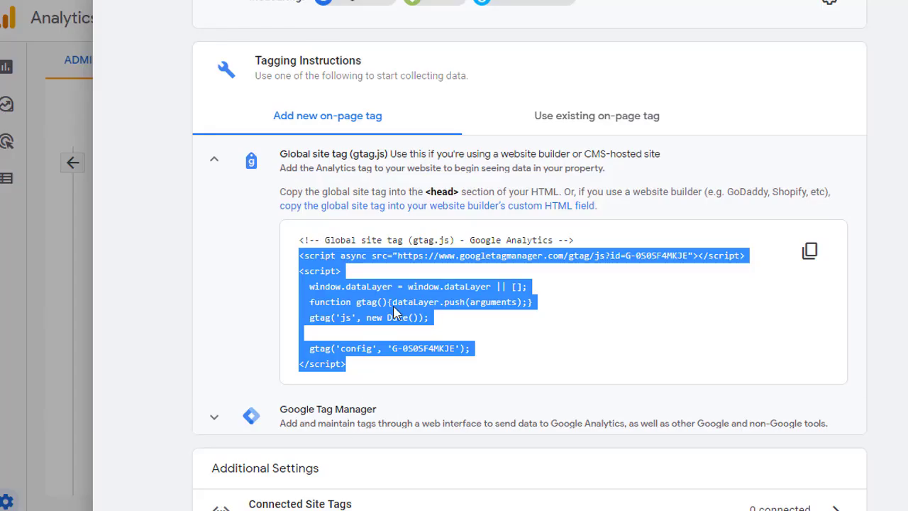
pyautogui.moveTo(362, 175); pyautogui.dragTo(650, 176)
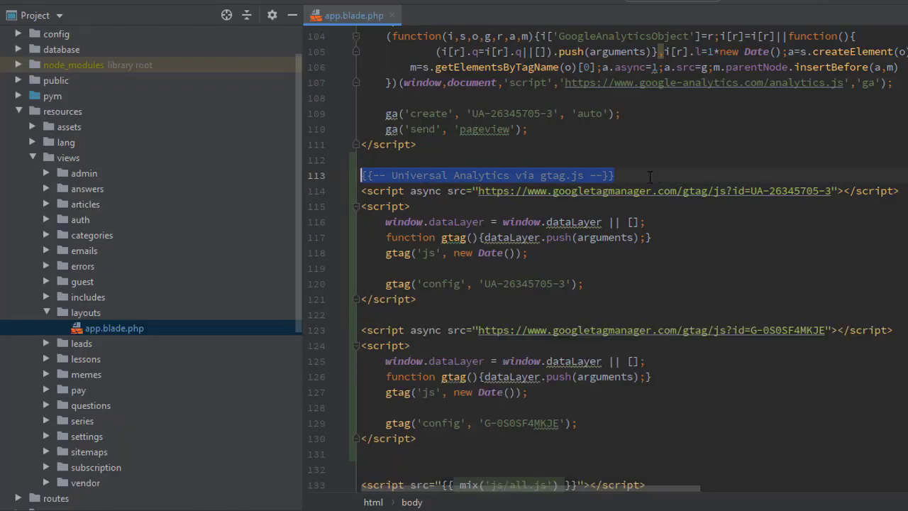
pyautogui.hotkey('ctrl', 'c')
pyautogui.hotkey('ctrl', 'v')
pyautogui.hotkey('ctrl', 'shift', 'Right')
pyautogui.hotkey('ctrl', 'shift', 'Right')
pyautogui.write('GA4')
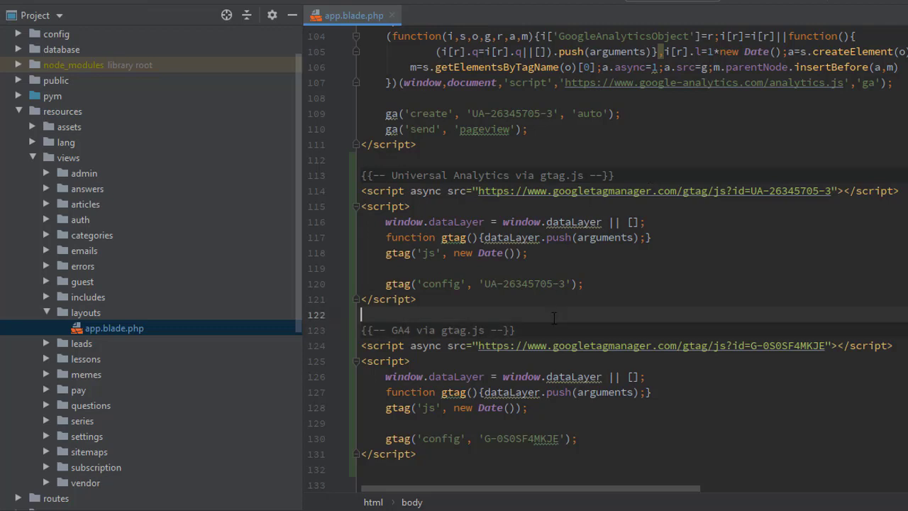
pyautogui.doubleClick(451, 331)
pyautogui.click(508, 317)
# Review the analytics.js, Universal Analytics gtag.js and GA4 gtag.js snippets, including the GA4 config line.
pyautogui.scroll(3, 745, 313)
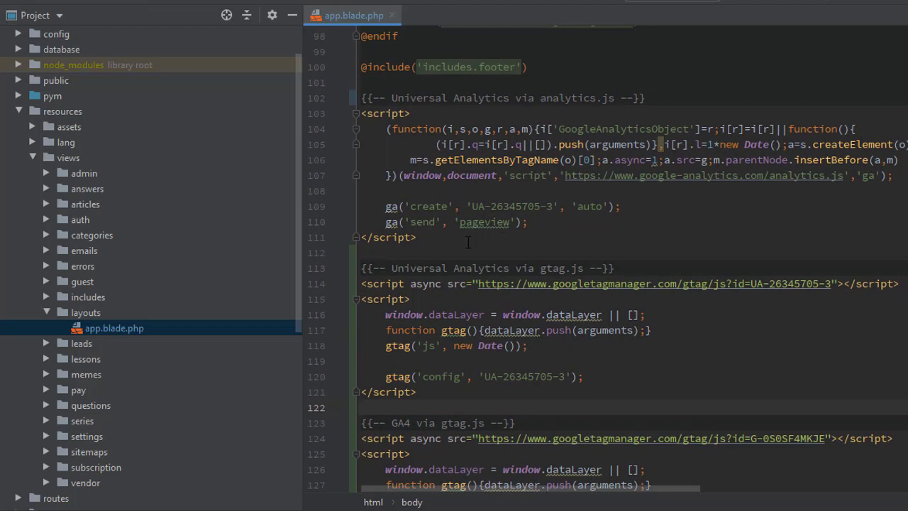
pyautogui.moveTo(425, 237); pyautogui.dragTo(347, 98)
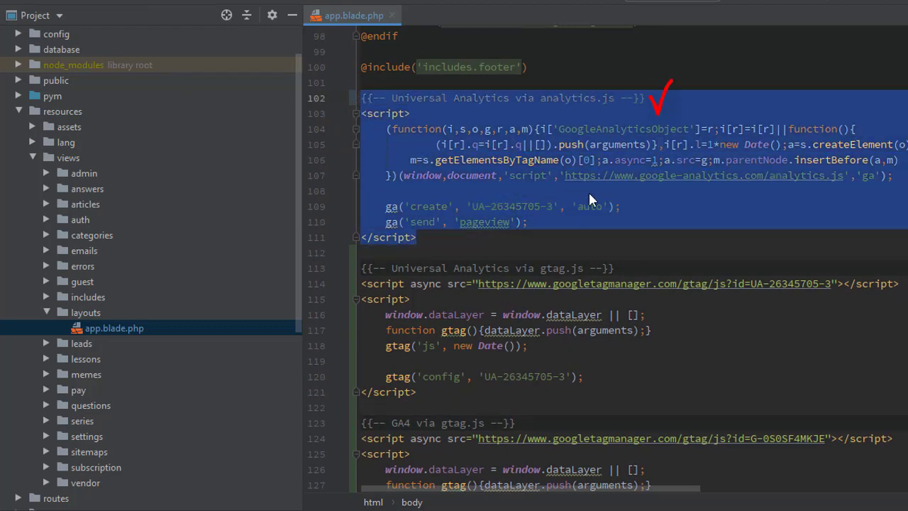
pyautogui.click(707, 269)
pyautogui.scroll(-3, 707, 272)
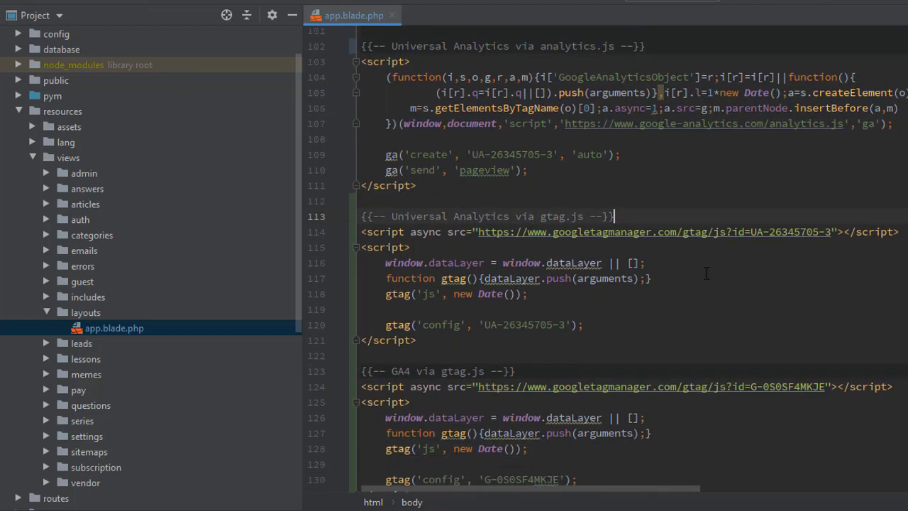
pyautogui.click(616, 439)
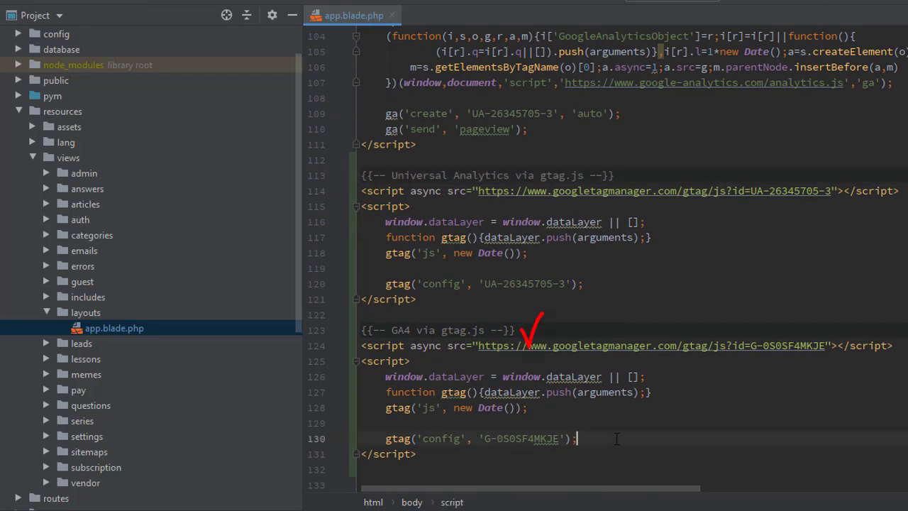
pyautogui.hotkey('shift', 'Home')
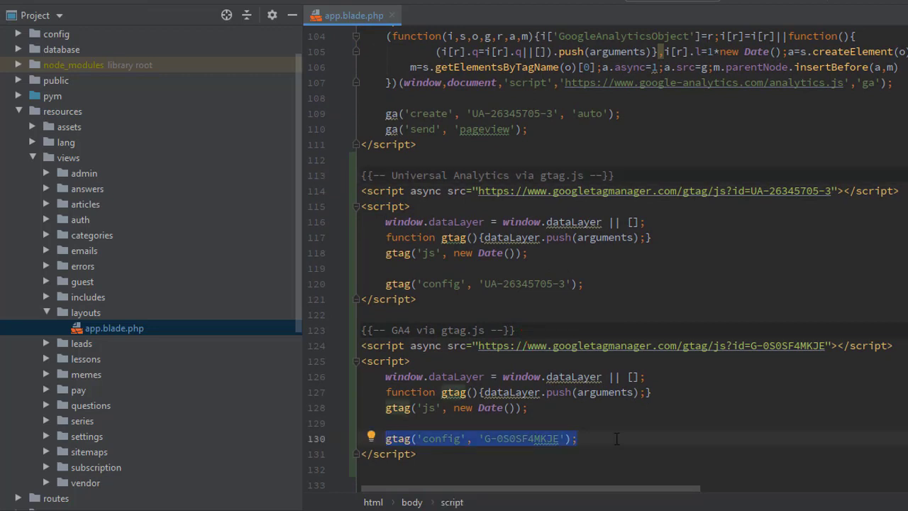
pyautogui.scroll(-1, 590, 378)
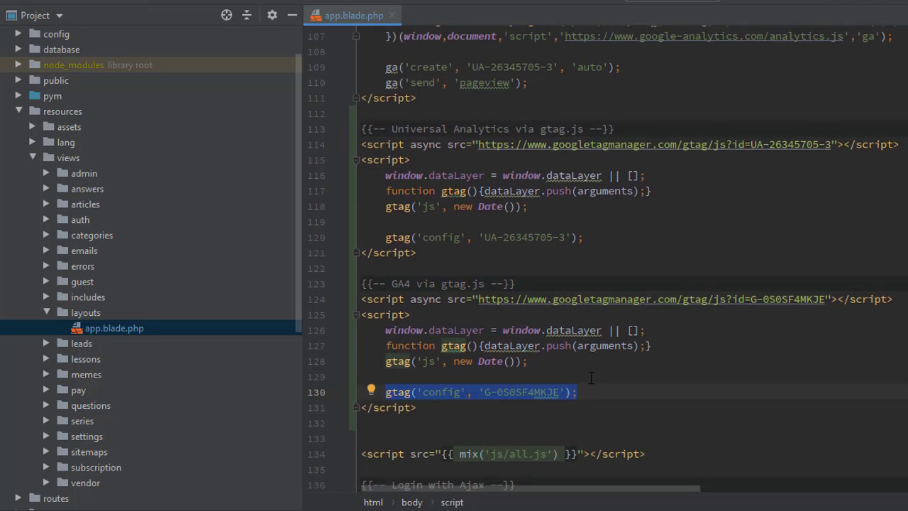
# Duplicate the Universal Analytics gtag.js snippet, with its comment, below the GA4 snippet.
pyautogui.click(539, 418)
pyautogui.press('Return')
pyautogui.press('Return')
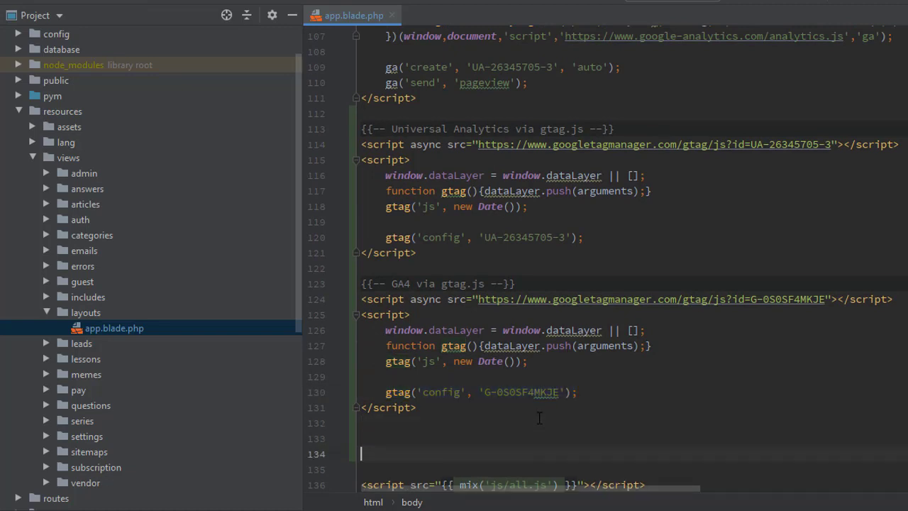
pyautogui.click(440, 399)
pyautogui.hotkey('ctrl', 'w')
pyautogui.hotkey('ctrl', 'w')
pyautogui.hotkey('ctrl', 'w')
pyautogui.hotkey('ctrl', 'w')
pyautogui.hotkey('ctrl', 'w')
pyautogui.hotkey('ctrl', 'w')
pyautogui.click(460, 406)
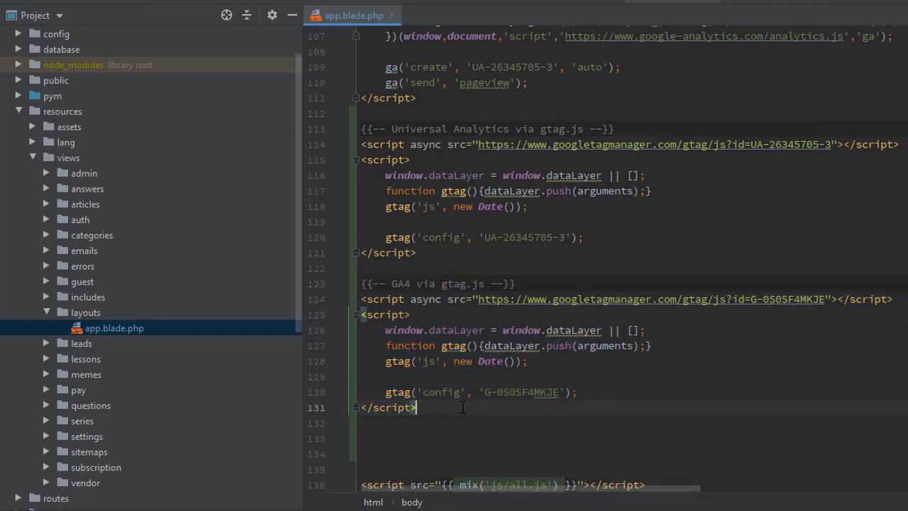
pyautogui.click(441, 254)
pyautogui.hotkey('ctrl', 'w')
pyautogui.hotkey('ctrl', 'w')
pyautogui.hotkey('ctrl', 'w')
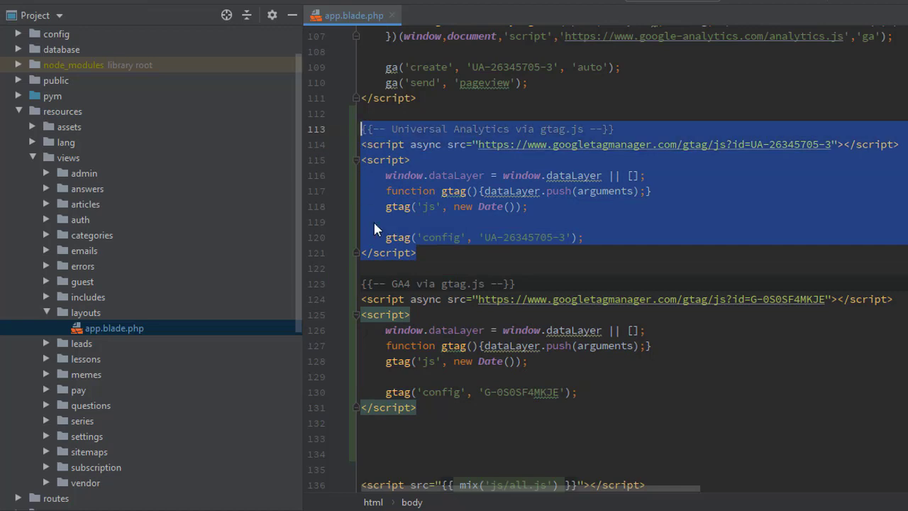
pyautogui.click(511, 415)
pyautogui.hotkey('ctrl', 'v')
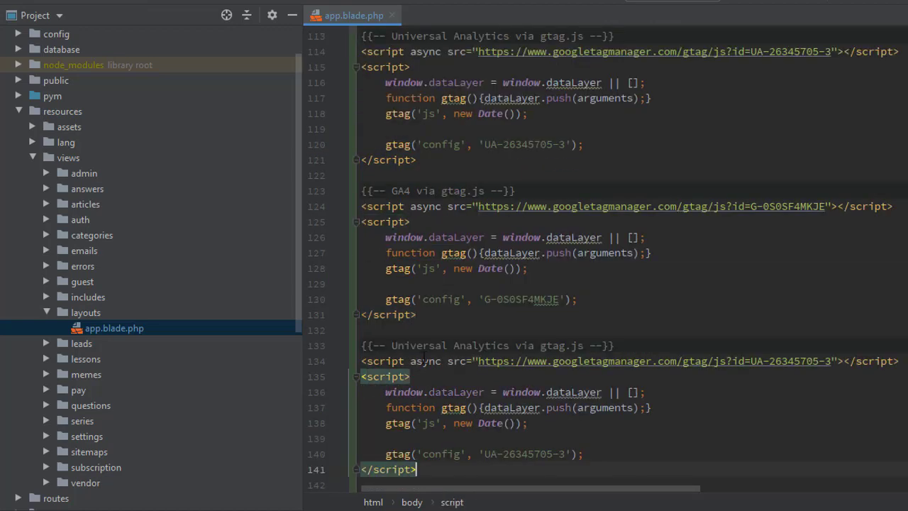
# Change the duplicated snippet's comment to "UA and GA4 via gtag.js".
pyautogui.moveTo(391, 346); pyautogui.dragTo(520, 345)
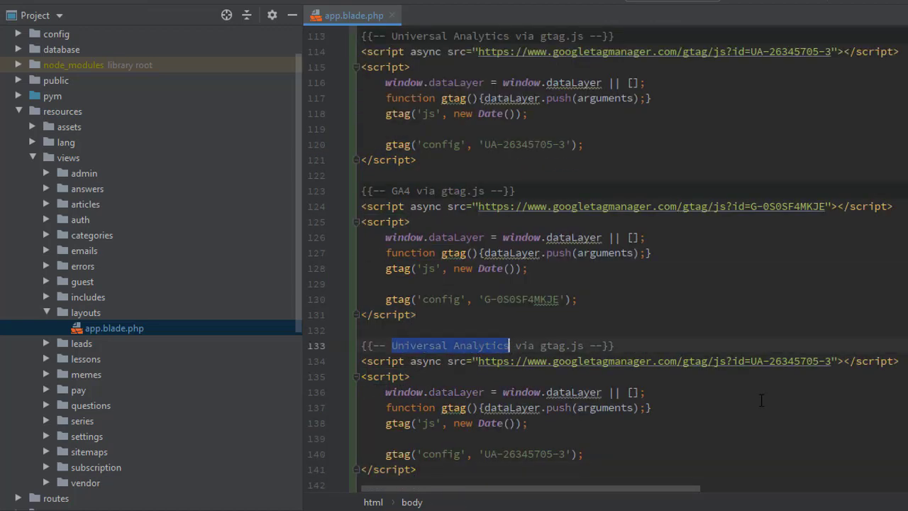
pyautogui.write('UA and GA4')
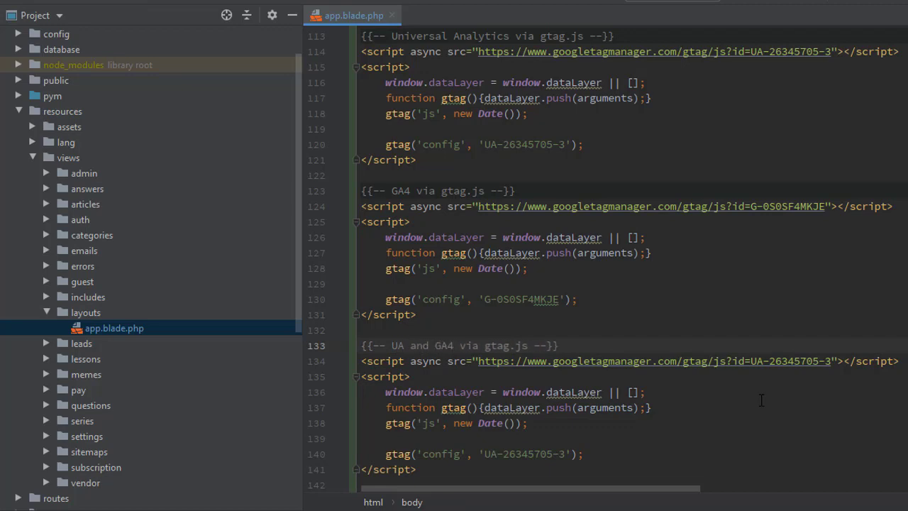
pyautogui.write(' reported')
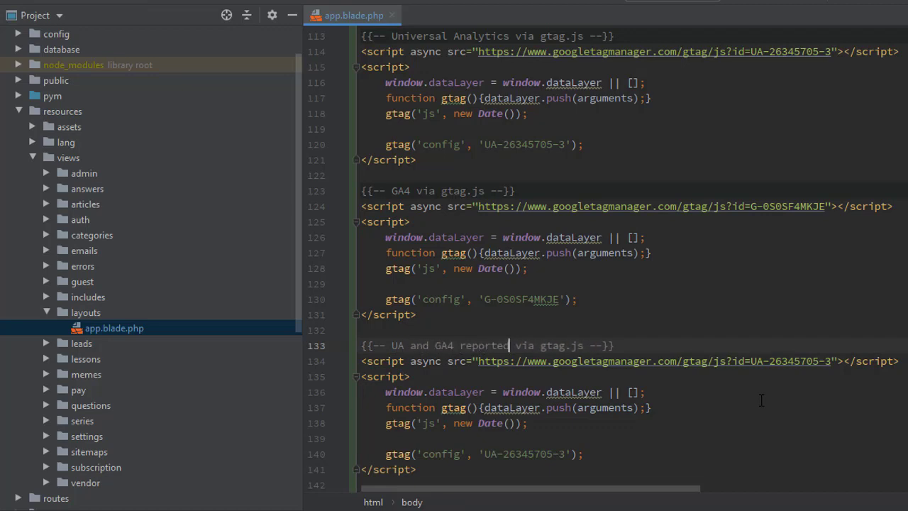
pyautogui.hotkey('ctrl', 'shift', 'Left')
pyautogui.press('BackSpace')
pyautogui.press('Delete')
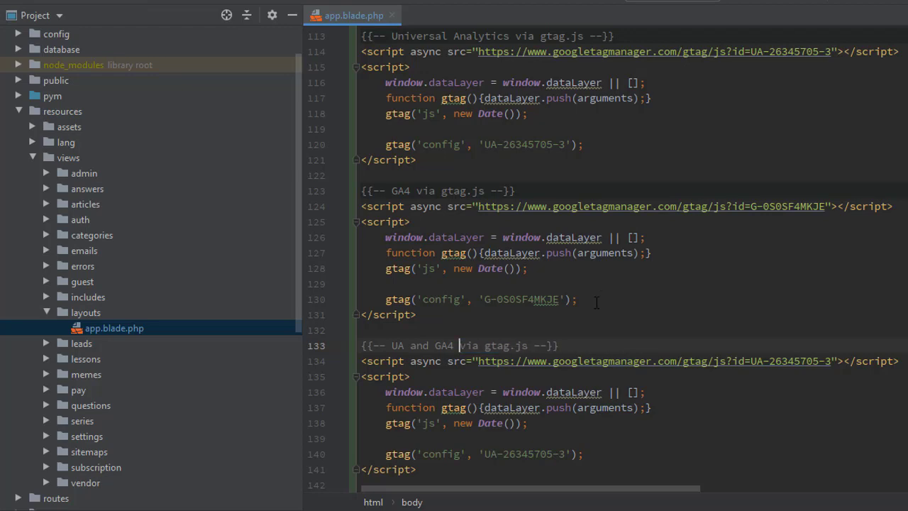
# Copy the GA4 snippet's gtag config line into the combined snippet, directly under its Universal Analytics config line.
pyautogui.click(595, 303)
pyautogui.hotkey('shift', 'Home')
pyautogui.press('Down')
pyautogui.press('Down')
pyautogui.press('Down')
pyautogui.press('Down')
pyautogui.press('Down')
pyautogui.press('Down')
pyautogui.press('Down')
pyautogui.press('Down')
pyautogui.press('Down')
pyautogui.press('Down')
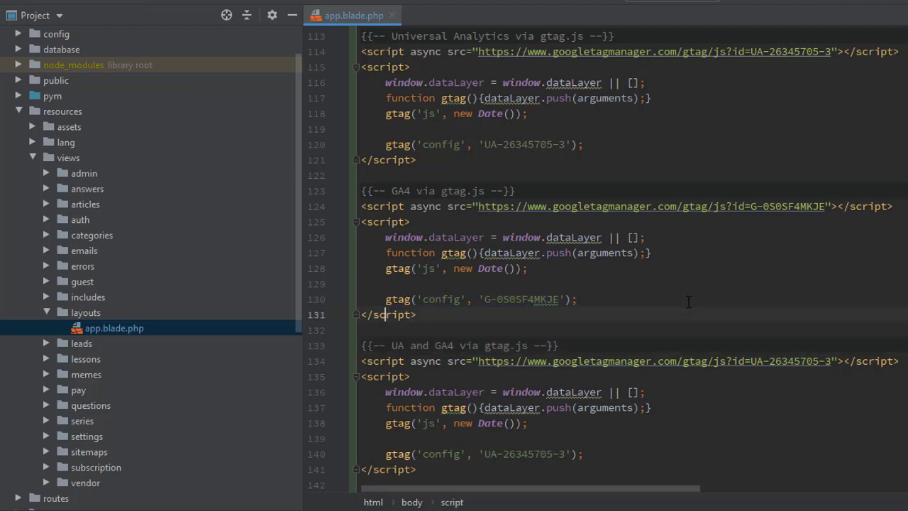
pyautogui.press('End')
pyautogui.press('Return')
pyautogui.hotkey('ctrl', 'v')
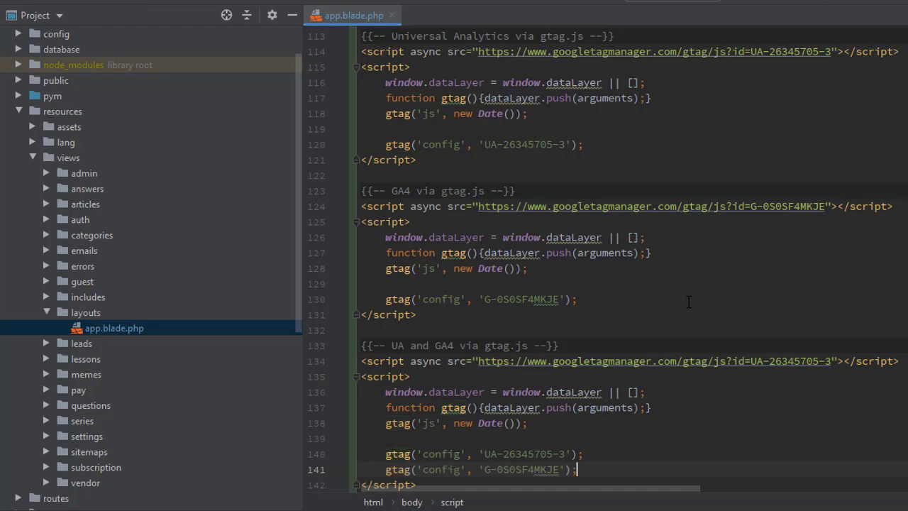
# Delete the separate analytics.js, Universal Analytics gtag.js and GA4 gtag.js snippets above the combined UA and GA4 snippet.
pyautogui.press('Up')
pyautogui.press('Up')
pyautogui.press('Up')
pyautogui.press('Up')
pyautogui.press('Up')
pyautogui.press('Up')
pyautogui.press('Up')
pyautogui.press('Up')
pyautogui.press('Up')
pyautogui.press('Up')
pyautogui.scroll(3, 699, 276)
pyautogui.hotkey('shift', 'Up')
pyautogui.hotkey('shift', 'Up')
pyautogui.hotkey('shift', 'Up')
pyautogui.hotkey('shift', 'Up')
pyautogui.hotkey('shift', 'Up')
pyautogui.hotkey('shift', 'Up')
pyautogui.hotkey('shift', 'Up')
pyautogui.hotkey('shift', 'Up')
pyautogui.hotkey('shift', 'Up')
pyautogui.hotkey('shift', 'Up')
pyautogui.hotkey('shift', 'Up')
pyautogui.hotkey('shift', 'Up')
pyautogui.moveTo(361, 243); pyautogui.dragTo(340, 96)
pyautogui.press('BackSpace')
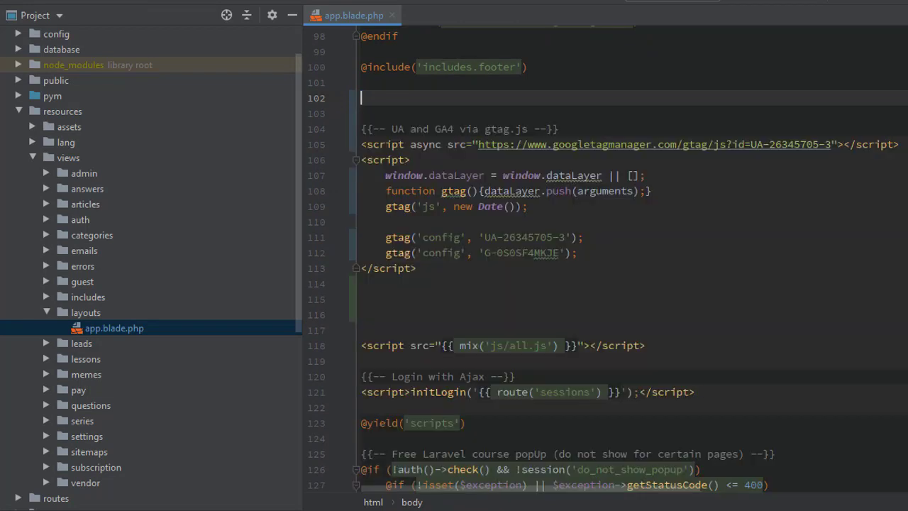
# Delete the surplus blank lines above and below the combined UA and GA4 snippet in app.blade.php.
pyautogui.press('Delete')
pyautogui.press('Delete')
pyautogui.click(525, 266)
pyautogui.press('Delete')
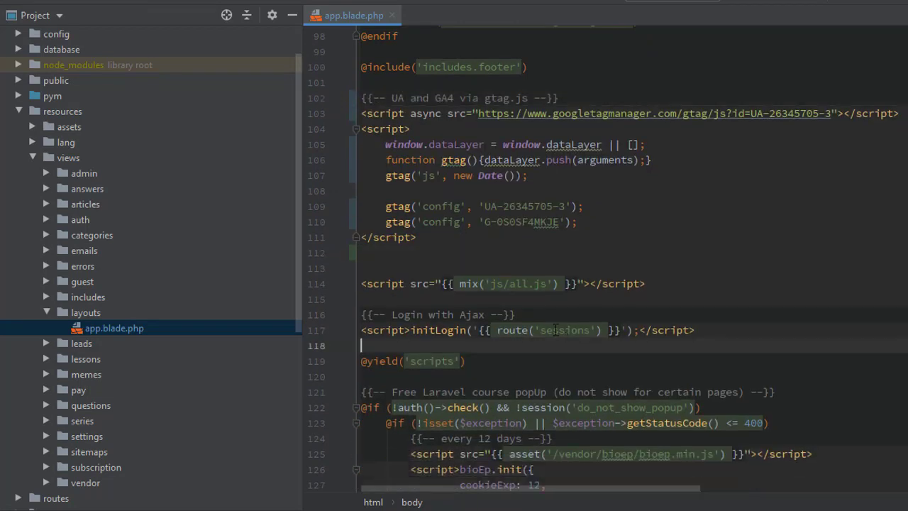
# Review the combined snippet's comment and its two gtag config lines.
pyautogui.scroll(3, 524, 266)
pyautogui.moveTo(589, 268); pyautogui.dragTo(493, 251)
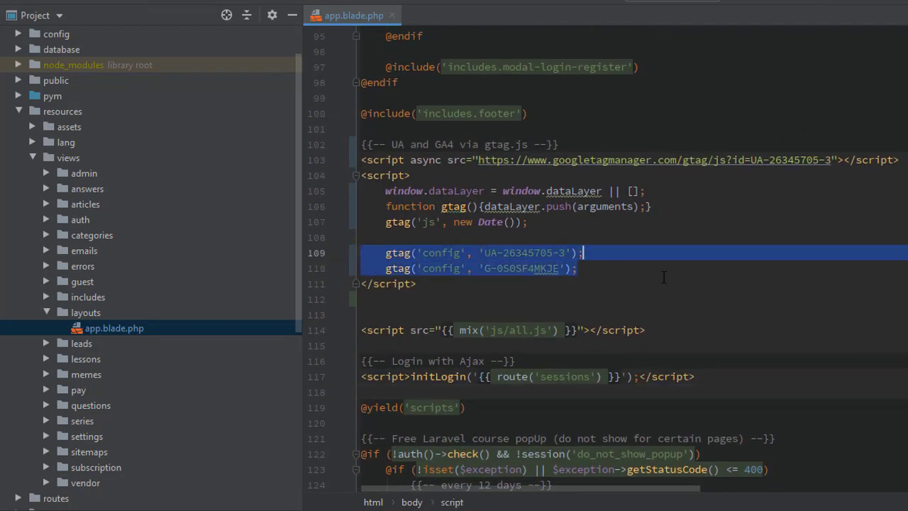
pyautogui.scroll(3, 645, 284)
pyautogui.click(645, 286)
pyautogui.click(567, 190)
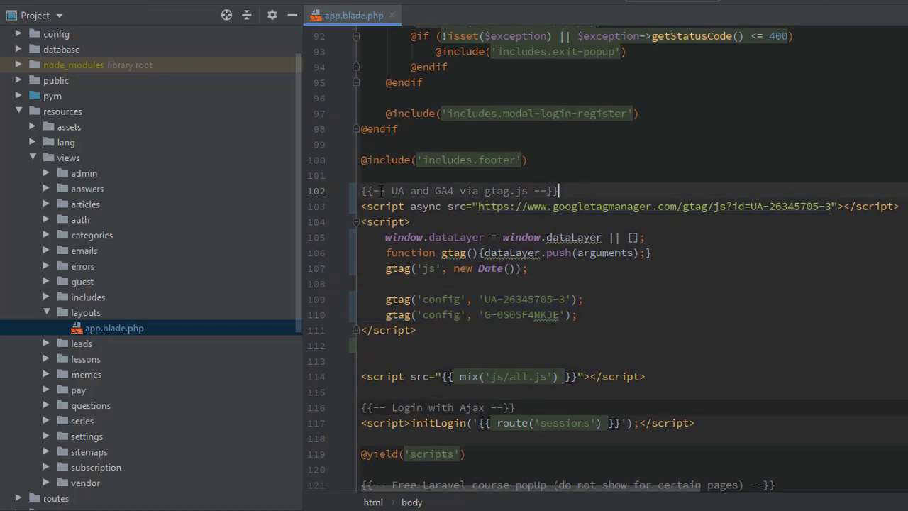
pyautogui.click(463, 190)
pyautogui.click(502, 190)
pyautogui.click(753, 207)
# Search the whole project for "ga(" and open the matching UA create call in views/memes/index.blade.php.
pyautogui.hotkey('ctrl', 'shift', 'f')
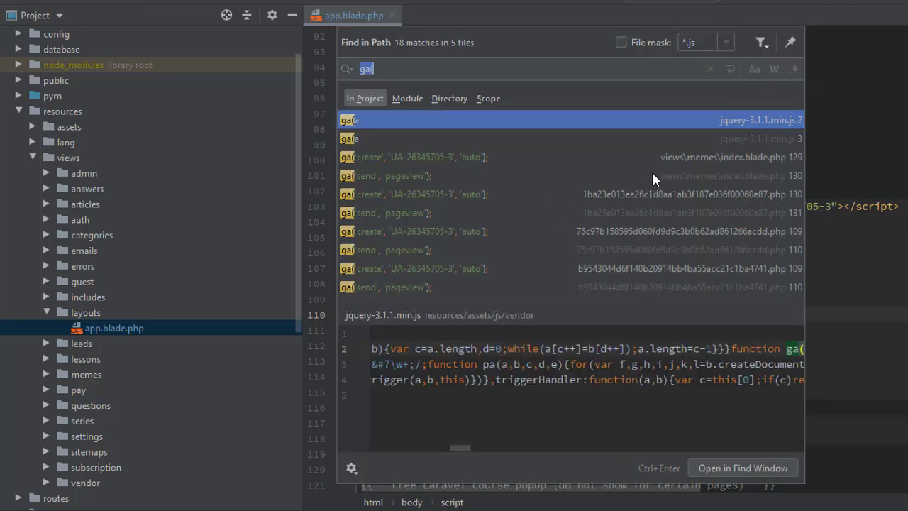
pyautogui.doubleClick(750, 159)
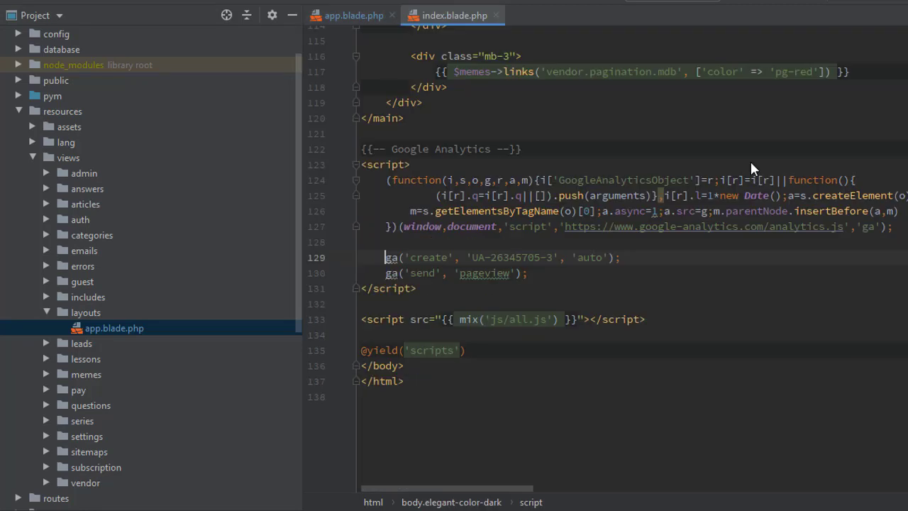
pyautogui.doubleClick(497, 257)
# Replace the analytics.js snippet and its comment in memes/index.blade.php with a copy of the combined gtag.js snippet from app.blade.php.
pyautogui.click(376, 16)
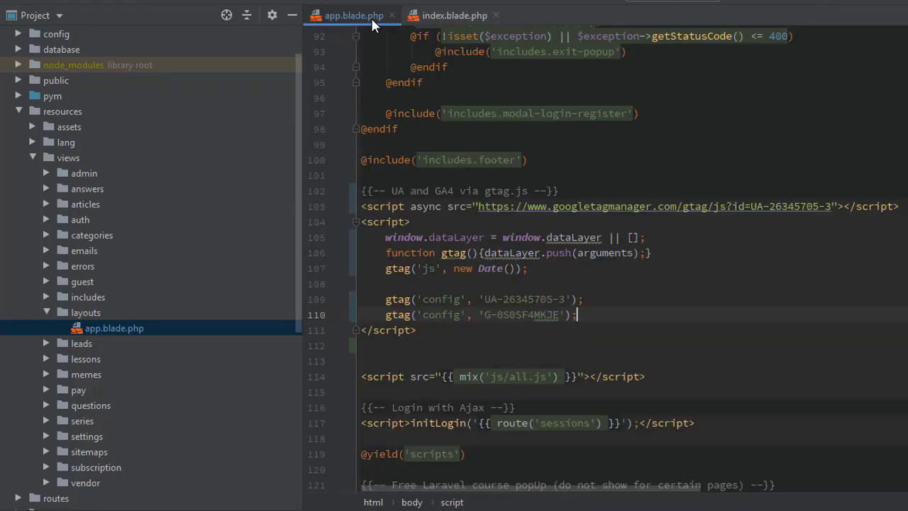
pyautogui.moveTo(417, 330); pyautogui.dragTo(344, 192)
pyautogui.hotkey('ctrl', 'c')
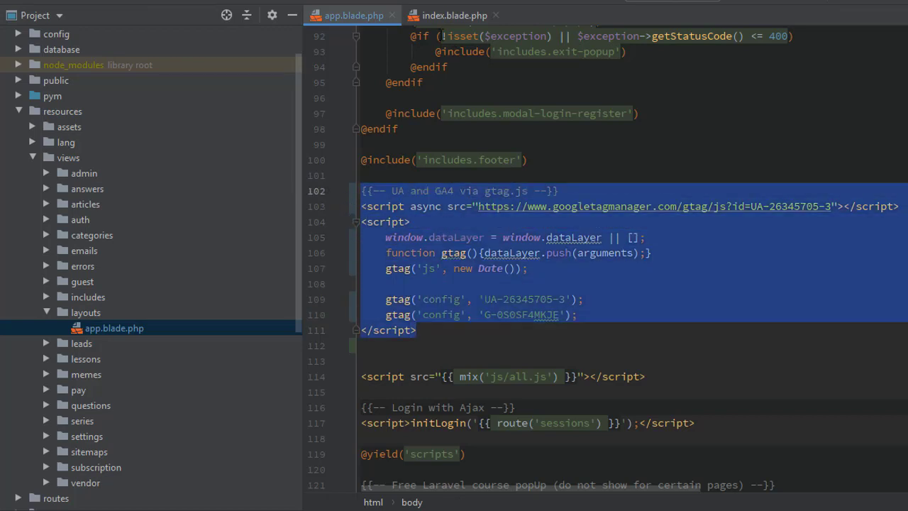
pyautogui.click(454, 15)
pyautogui.moveTo(433, 298); pyautogui.dragTo(348, 157)
pyautogui.hotkey('ctrl', 'v')
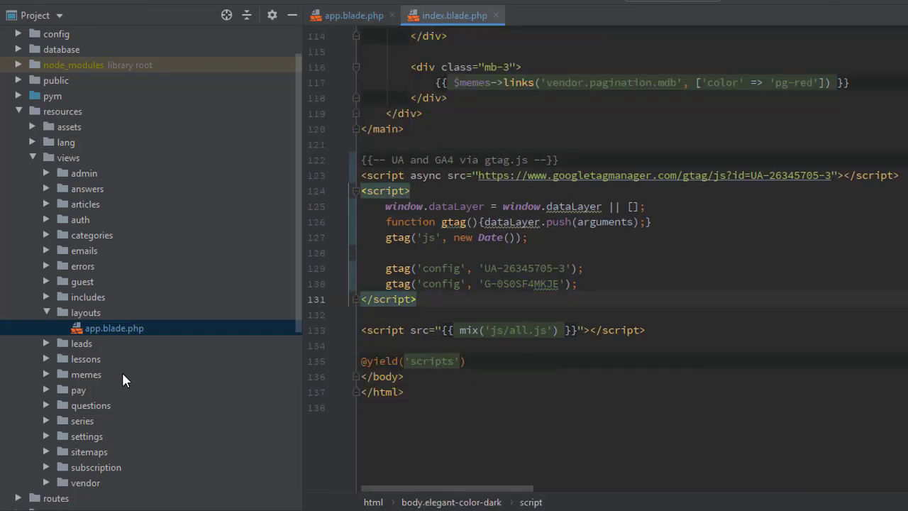
# Create a directory named analytics inside resources/views/includes.
pyautogui.doubleClick(122, 374)
pyautogui.click(135, 390)
pyautogui.doubleClick(106, 297)
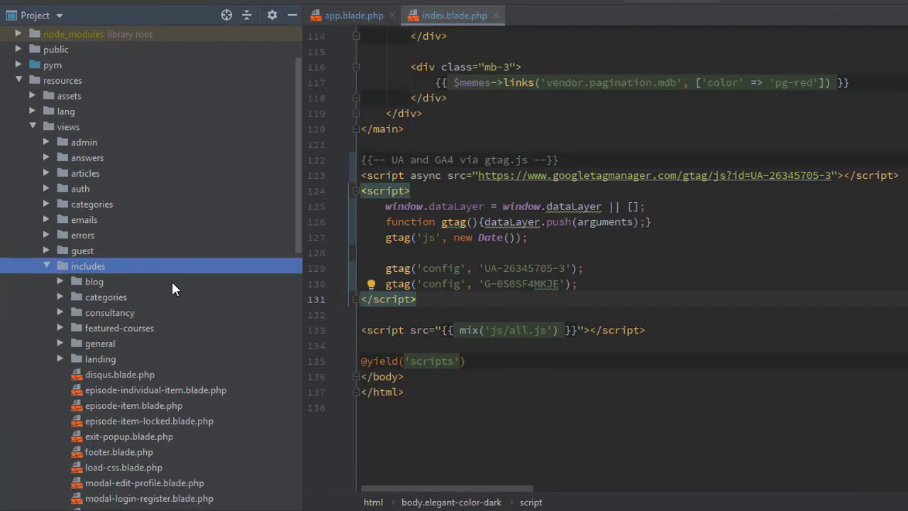
pyautogui.rightClick(124, 178)
pyautogui.moveTo(164, 187)
pyautogui.click(314, 215)
pyautogui.write('analytics')
pyautogui.press('Return')
# Create a PHP file named gtag.blade in the new analytics directory.
pyautogui.rightClick(140, 193)
pyautogui.moveTo(140, 200)
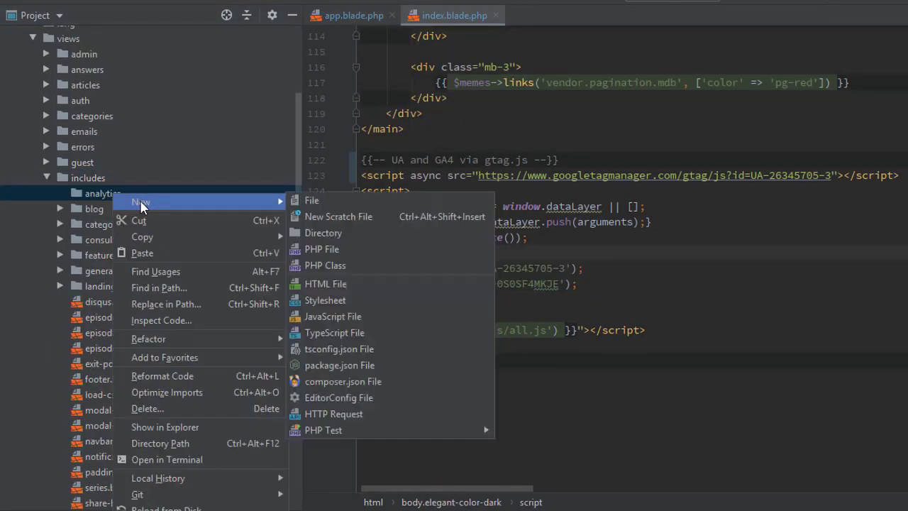
pyautogui.click(346, 253)
pyautogui.write('gtag.blade')
pyautogui.press('Return')
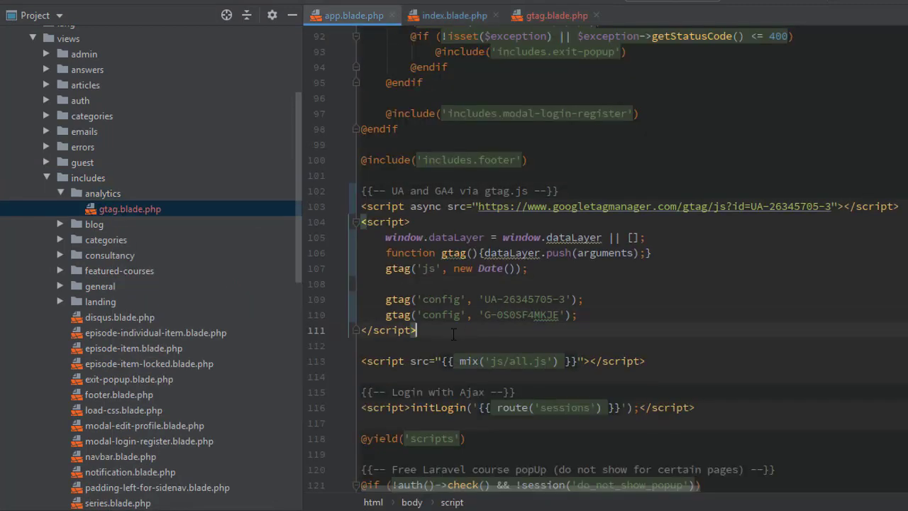
pyautogui.moveTo(454, 333); pyautogui.dragTo(358, 191)
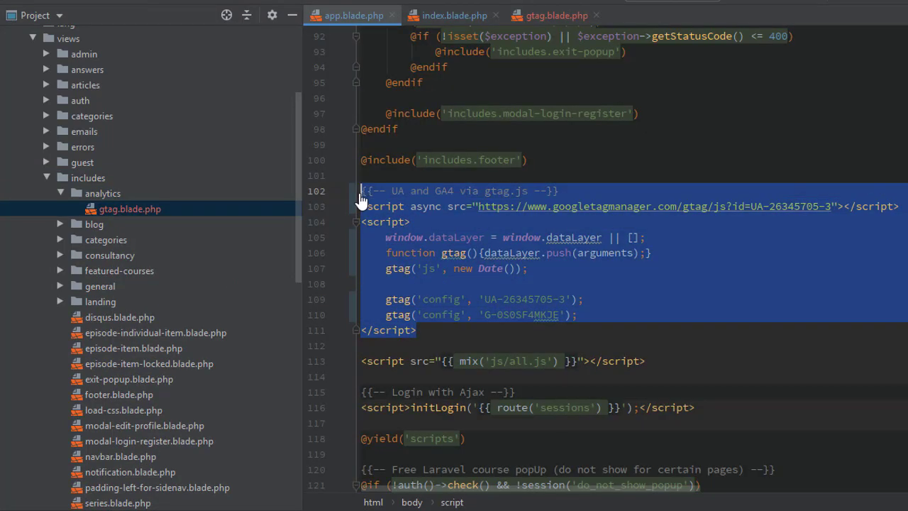
pyautogui.hotkey('ctrl', 'x')
pyautogui.click(556, 15)
pyautogui.hotkey('ctrl', 'a')
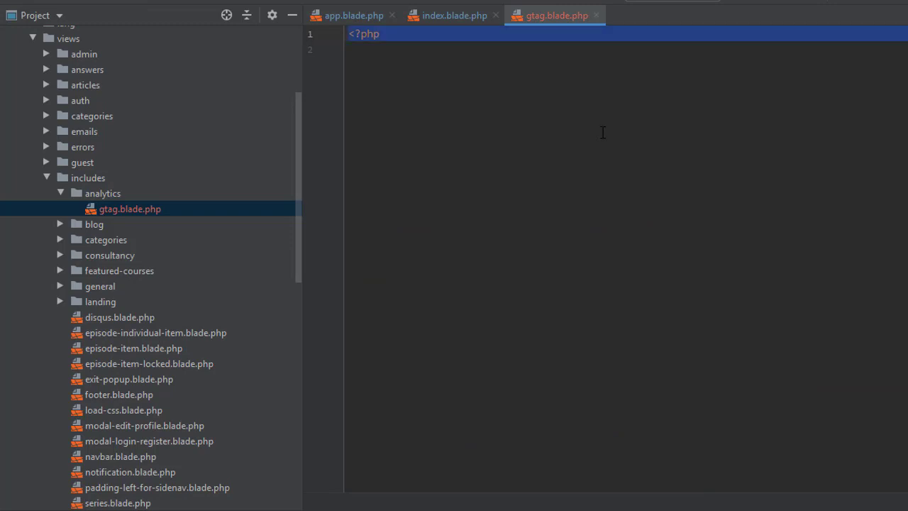
pyautogui.hotkey('ctrl', 'v')
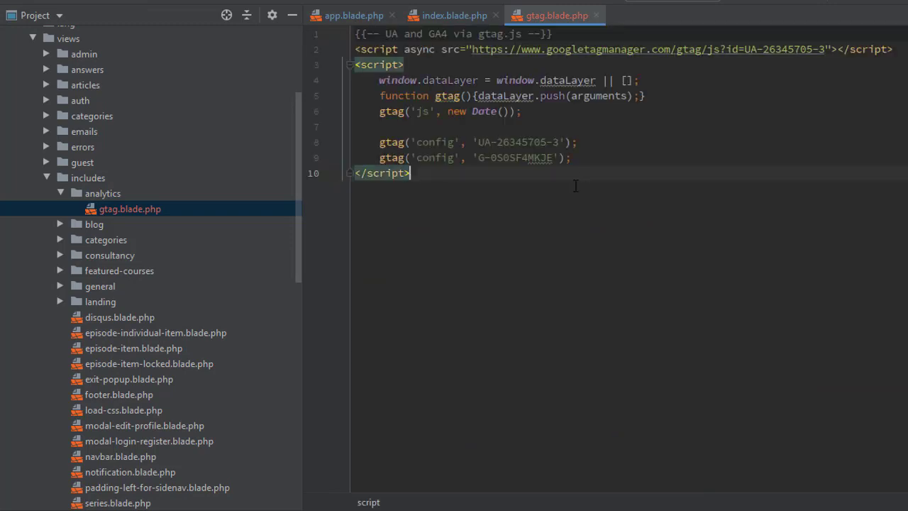
pyautogui.click(358, 17)
pyautogui.write("@include('includes.analytics")
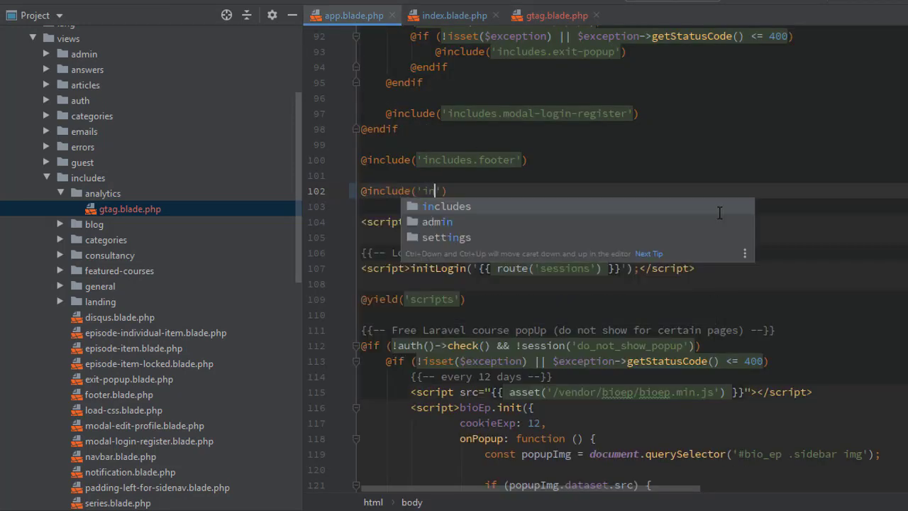
pyautogui.hotkey('alt', 'Right')
pyautogui.press('Down')
pyautogui.press('Down')
pyautogui.press('Down')
pyautogui.press('End')
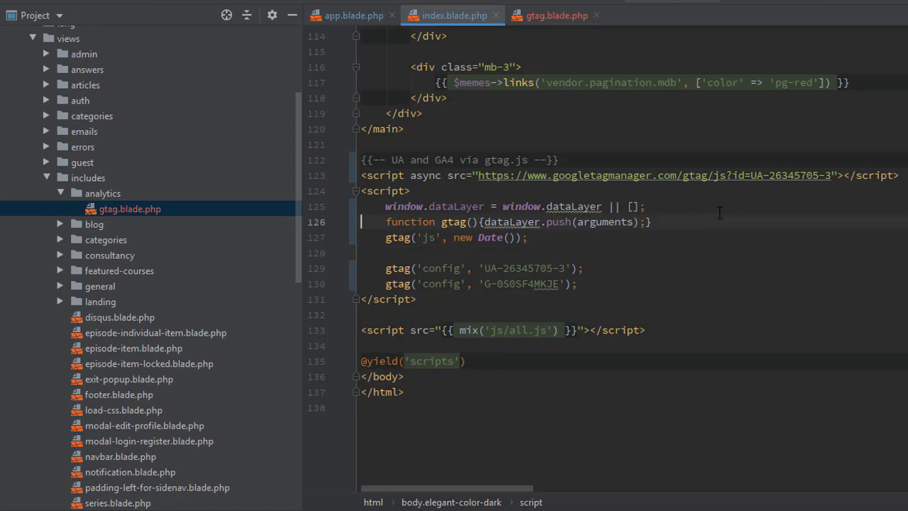
pyautogui.hotkey('shift', 'Up')
pyautogui.hotkey('shift', 'Up')
pyautogui.hotkey('shift', 'Up')
pyautogui.hotkey('shift', 'Up')
pyautogui.hotkey('shift', 'Up')
pyautogui.hotkey('shift', 'Up')
pyautogui.hotkey('shift', 'Up')
pyautogui.hotkey('shift', 'Up')
pyautogui.hotkey('shift', 'Up')
pyautogui.hotkey('shift', 'Home')
pyautogui.hotkey('ctrl', 'v')
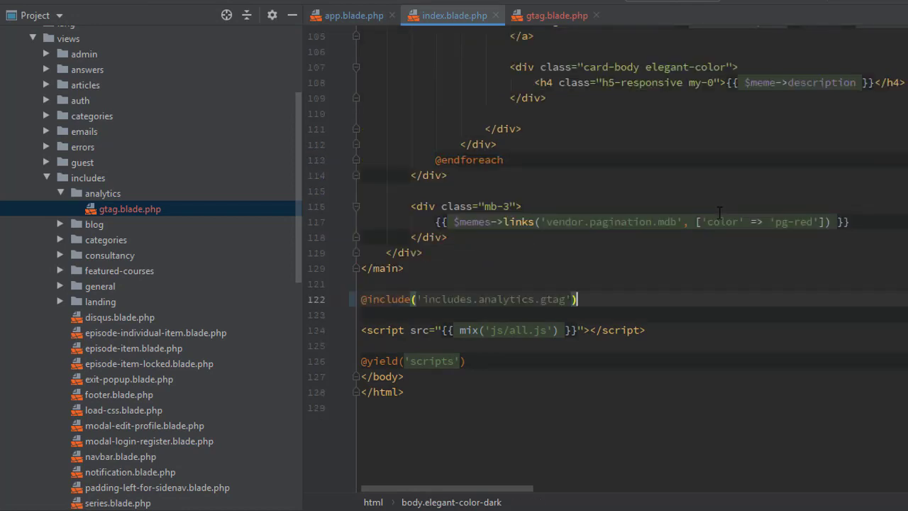
pyautogui.hotkey('alt', 'Right')
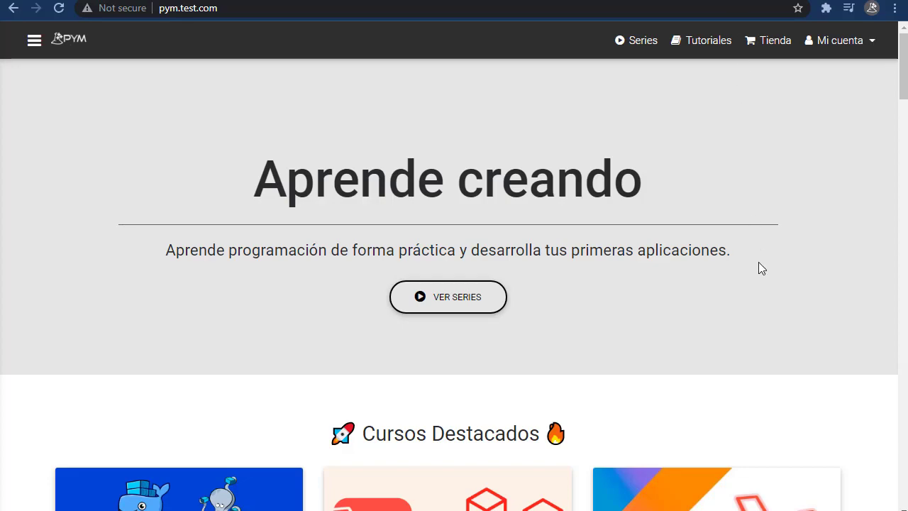
# Switch to the browser and look through the pym.test.com homepage, including its featured courses and several testimonial slides.
pyautogui.scroll(-6, 747, 275)
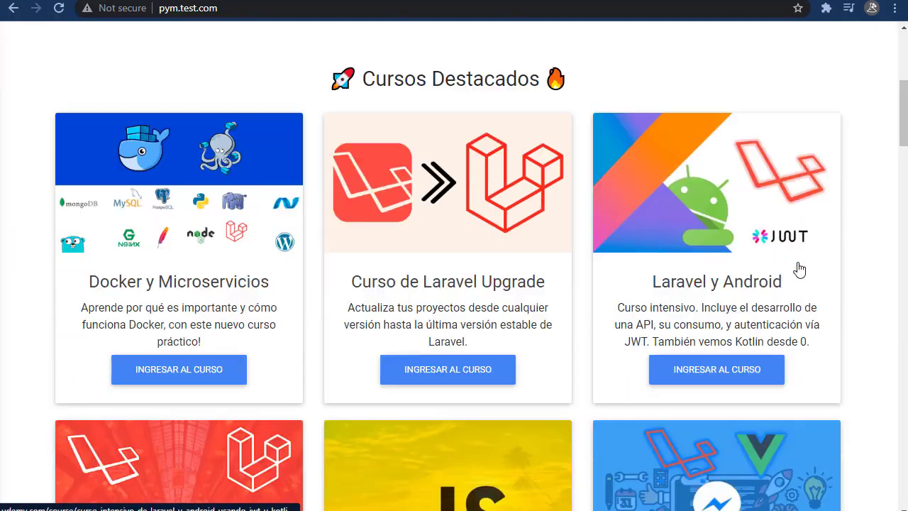
pyautogui.scroll(-7, 841, 282)
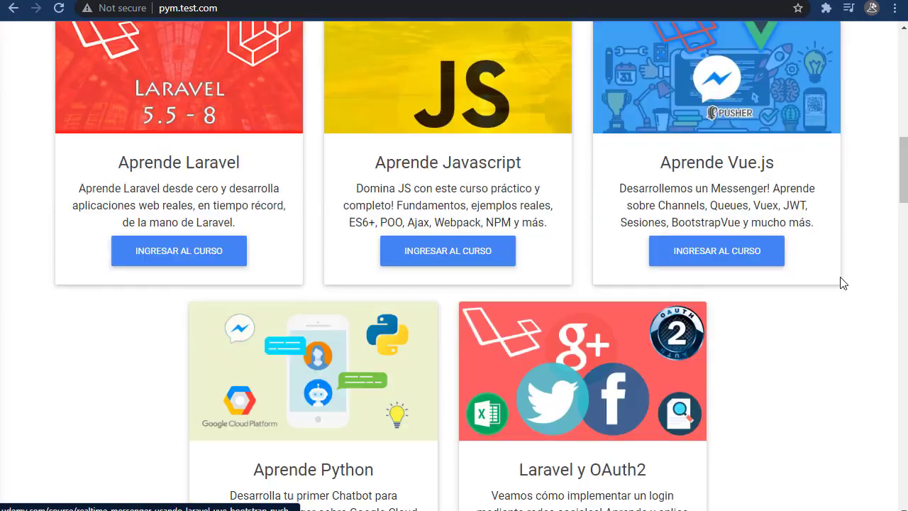
pyautogui.scroll(-3, 843, 284)
pyautogui.scroll(-2, 841, 282)
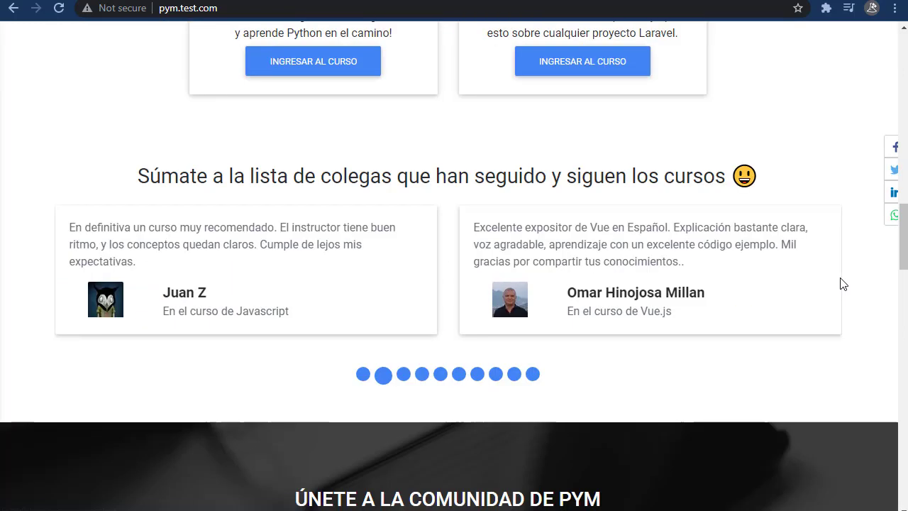
pyautogui.click(428, 374)
pyautogui.click(478, 376)
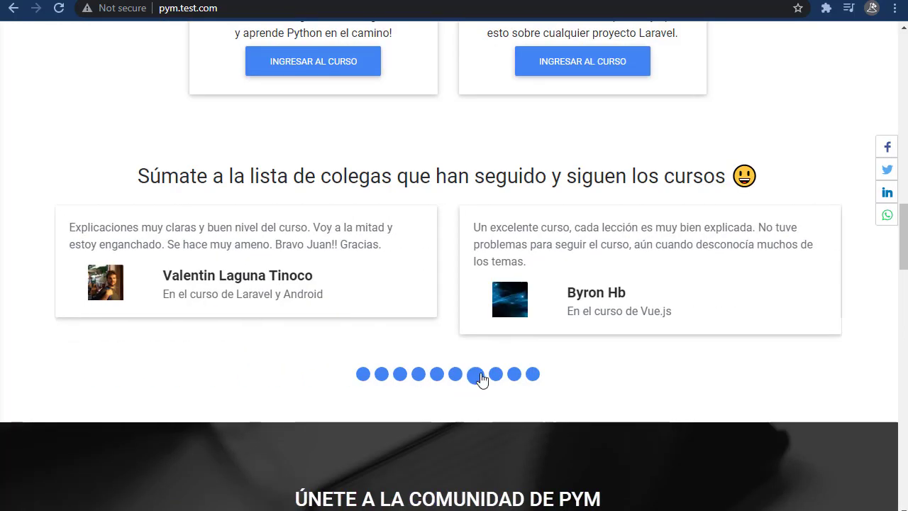
pyautogui.scroll(1, 670, 372)
pyautogui.scroll(8, 667, 365)
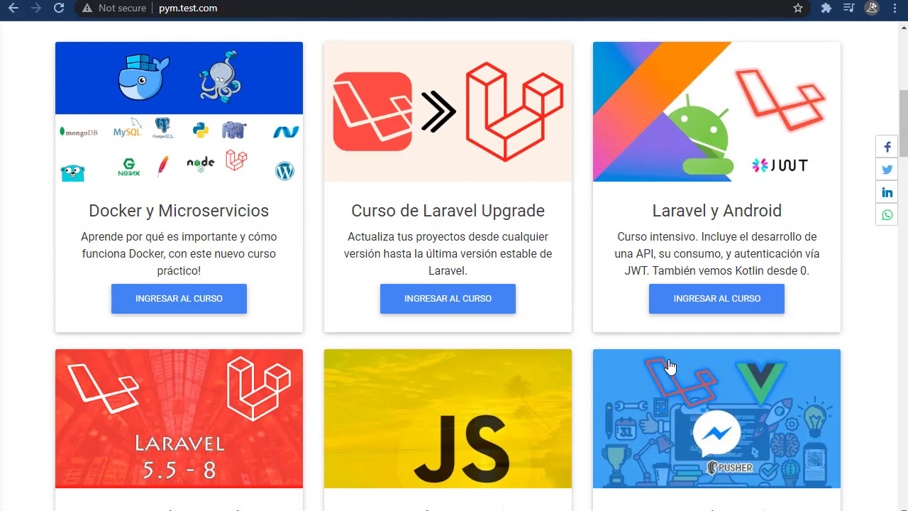
pyautogui.scroll(6, 669, 366)
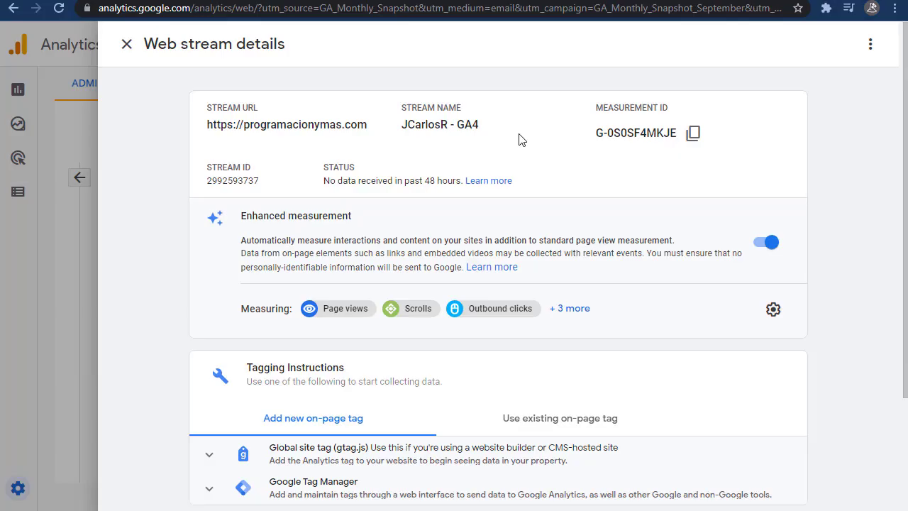
# Leave the web stream details in Google Analytics, open the GA4 property's Realtime report and examine its page views and event counts.
pyautogui.click(125, 43)
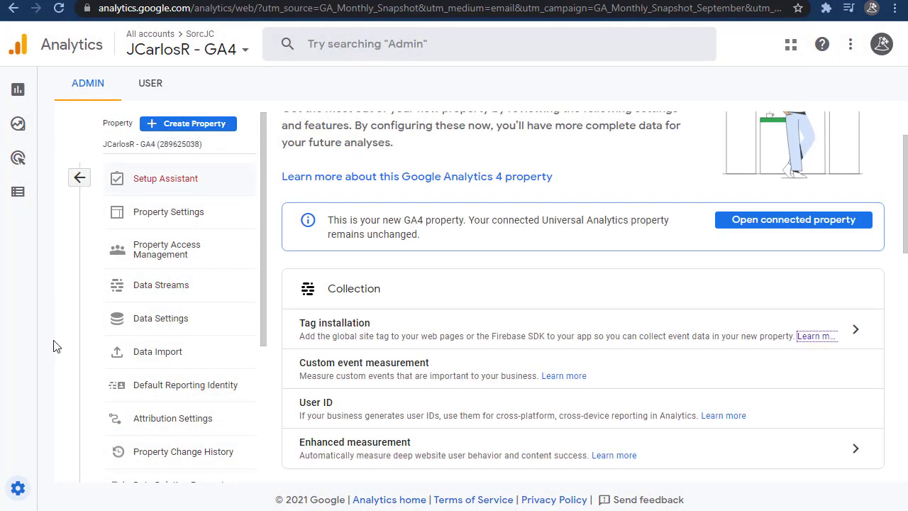
pyautogui.click(79, 177)
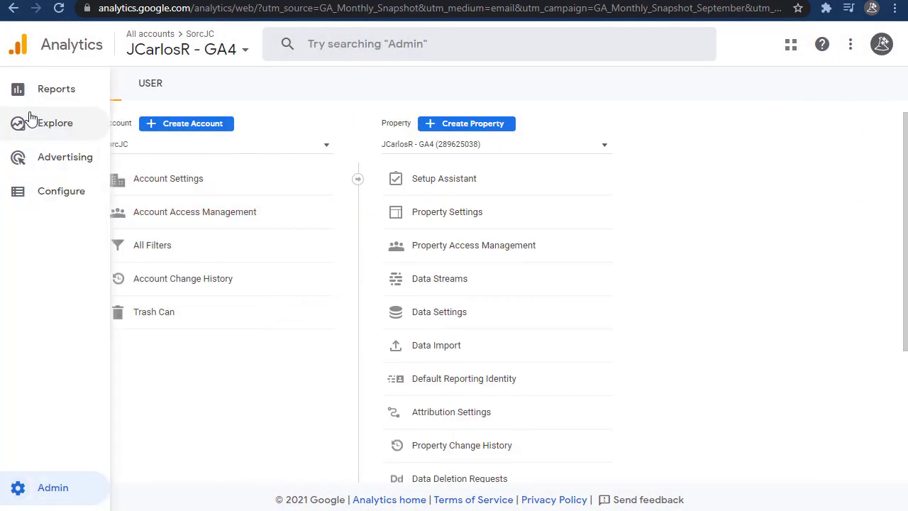
pyautogui.click(47, 96)
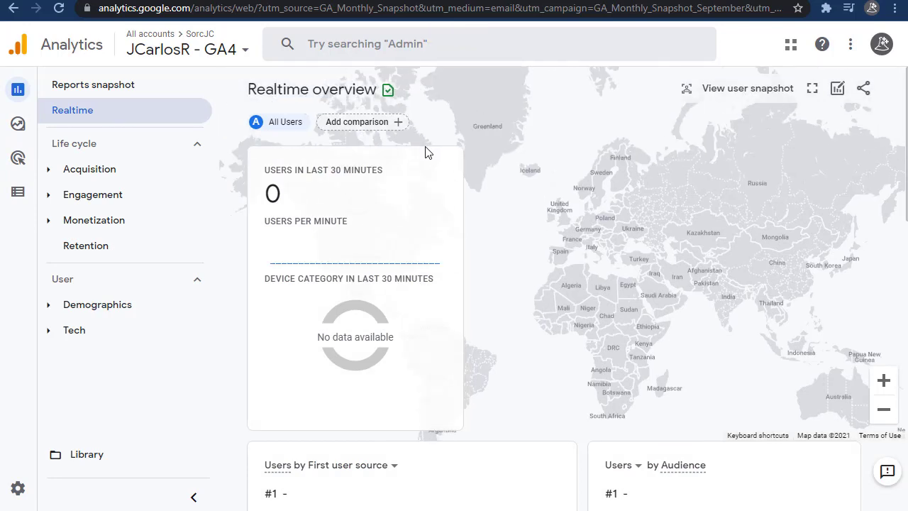
pyautogui.scroll(-2, 426, 153)
pyautogui.scroll(2, 447, 172)
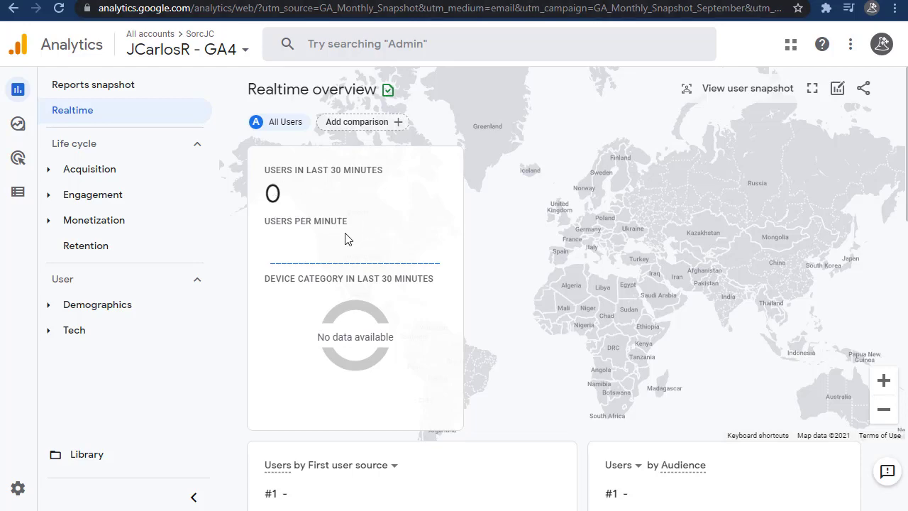
pyautogui.scroll(-7, 347, 232)
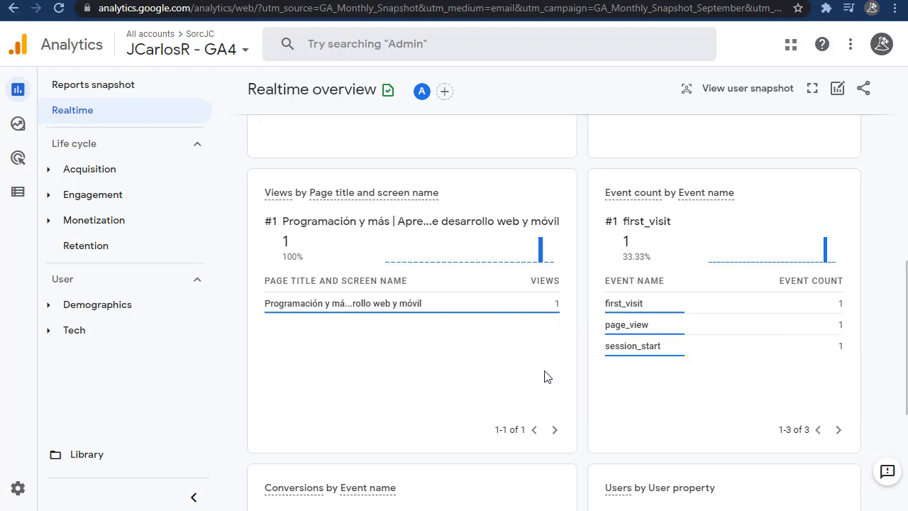
pyautogui.moveTo(393, 305)
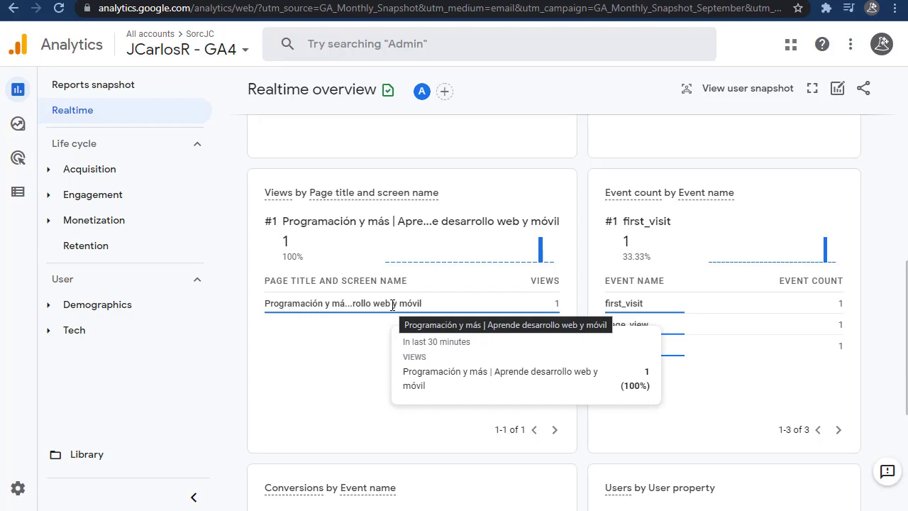
pyautogui.scroll(-4, 355, 345)
pyautogui.scroll(11, 456, 355)
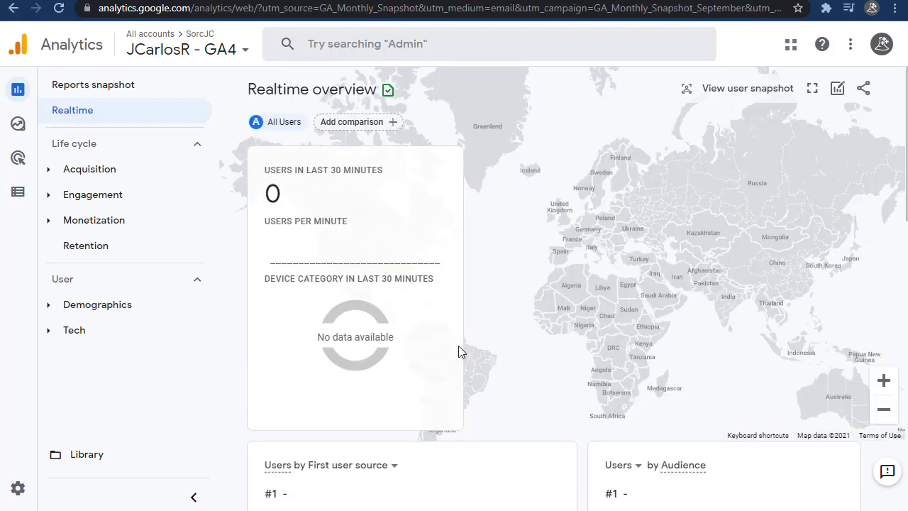
# Return to the pym.test.com site, open its Tienda page and look through it down to the footer.
pyautogui.click(679, 1)
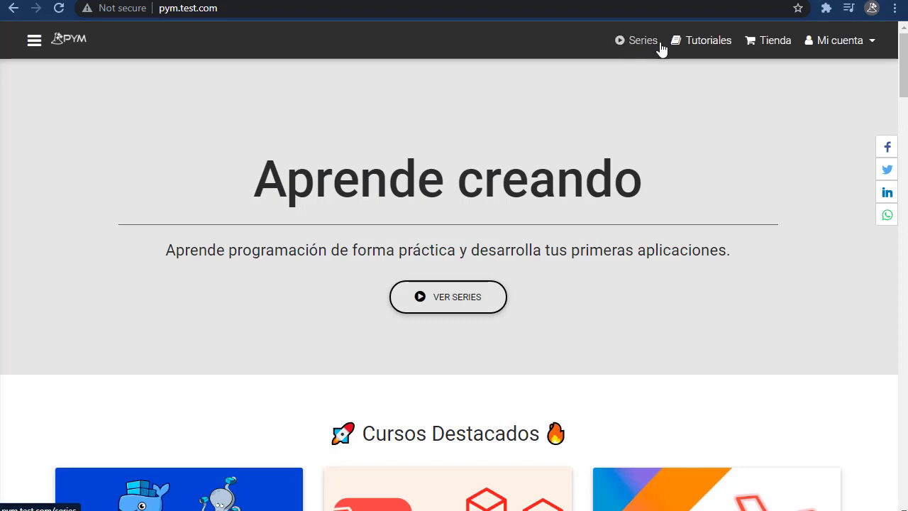
pyautogui.click(776, 42)
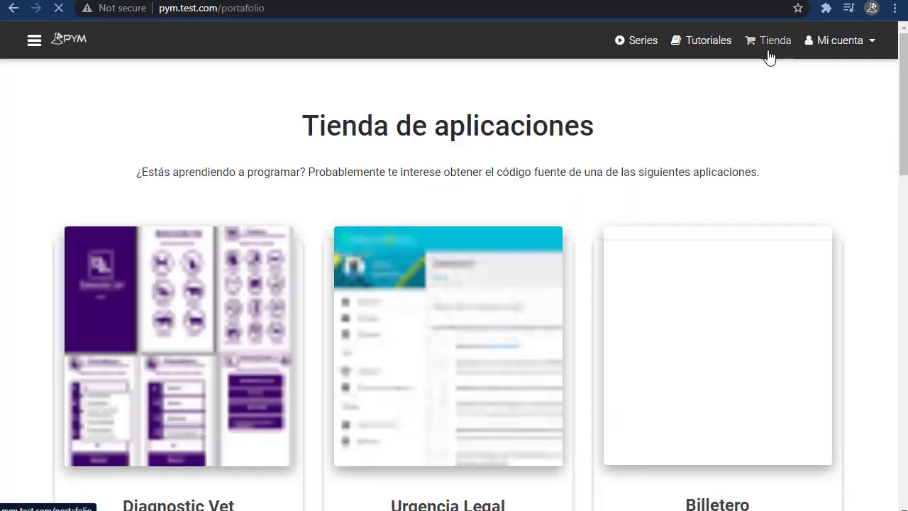
pyautogui.scroll(-10, 684, 176)
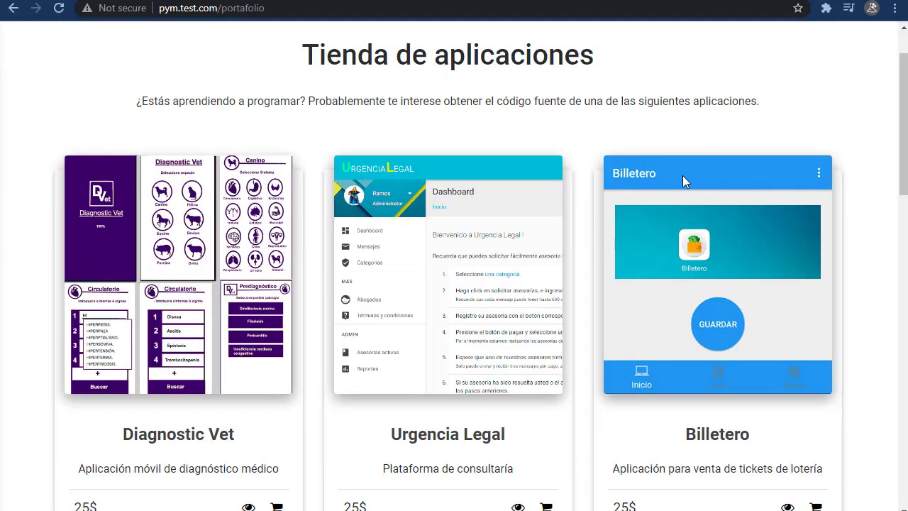
pyautogui.scroll(-2, 682, 183)
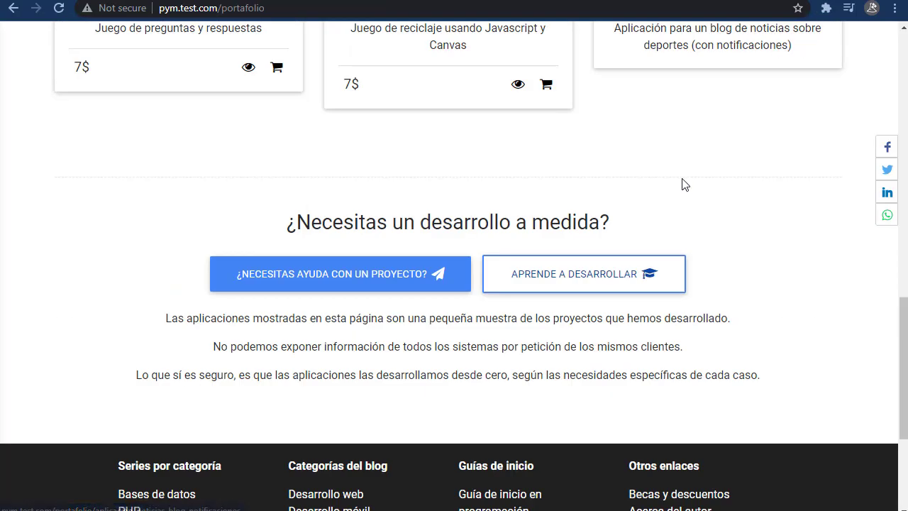
# Switch to the GA4 property's Realtime report and examine the users in the last 30 minutes, page title views and event counts.
pyautogui.scroll(12, 674, 181)
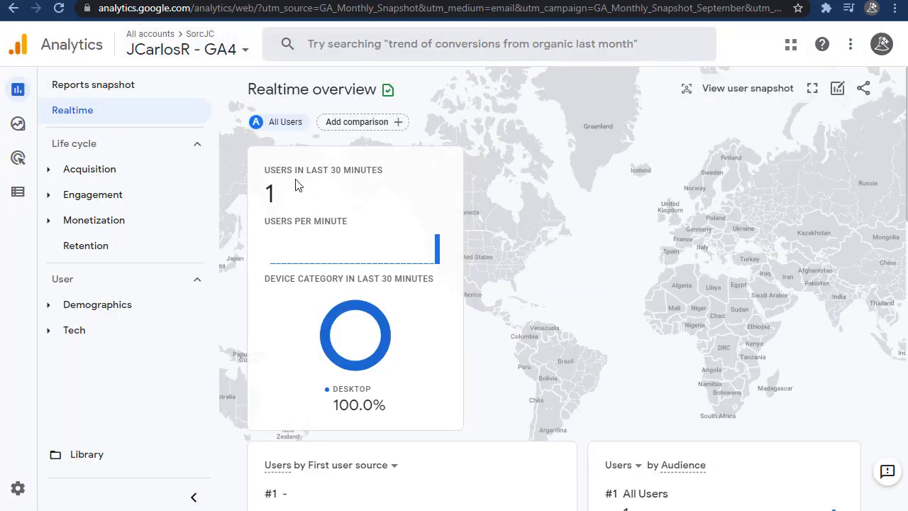
pyautogui.moveTo(281, 197); pyautogui.dragTo(261, 194)
pyautogui.click(295, 205)
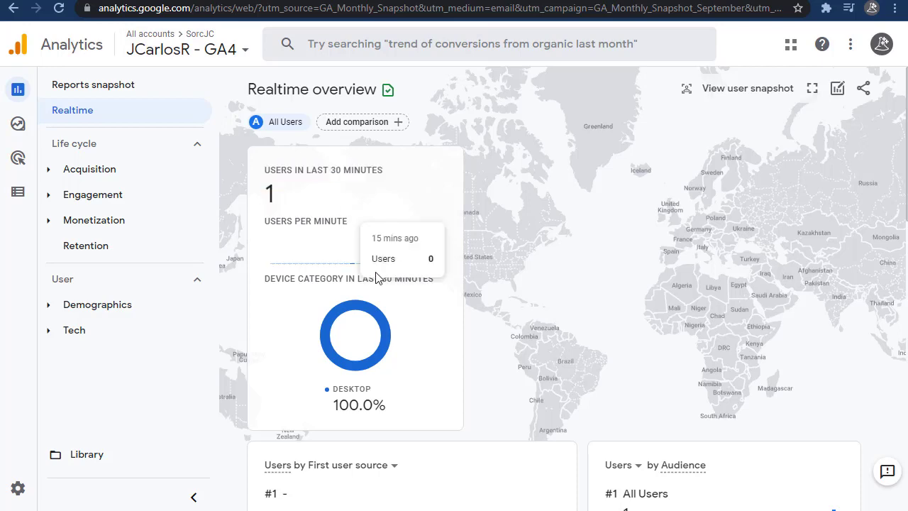
pyautogui.scroll(-1, 376, 283)
pyautogui.scroll(-5, 456, 286)
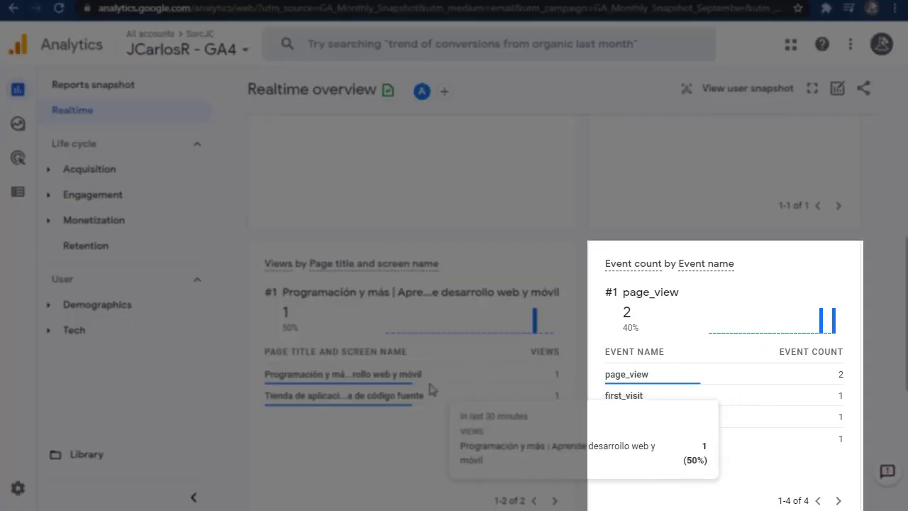
pyautogui.moveTo(291, 395)
pyautogui.scroll(-1, 610, 397)
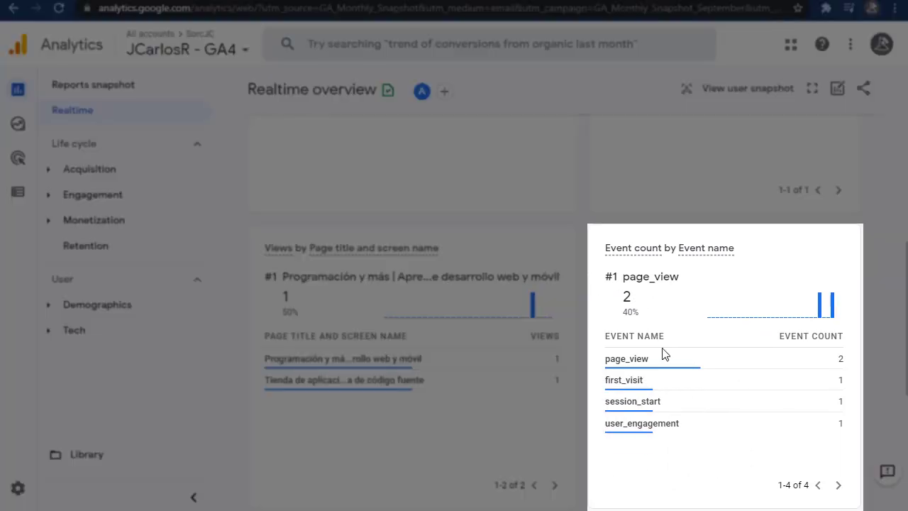
# Inspect the first_visit and page_view events in Realtime, and look through the Acquisition and Demographics reports.
pyautogui.click(639, 381)
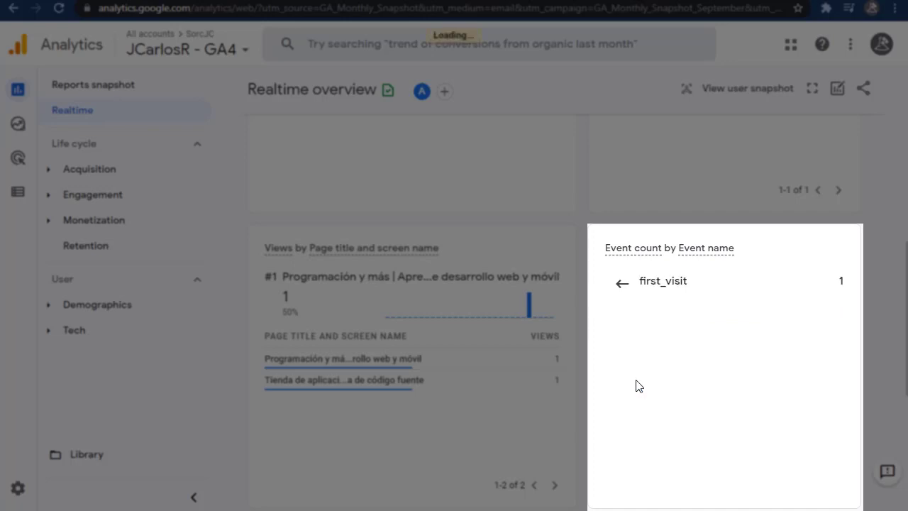
pyautogui.click(619, 282)
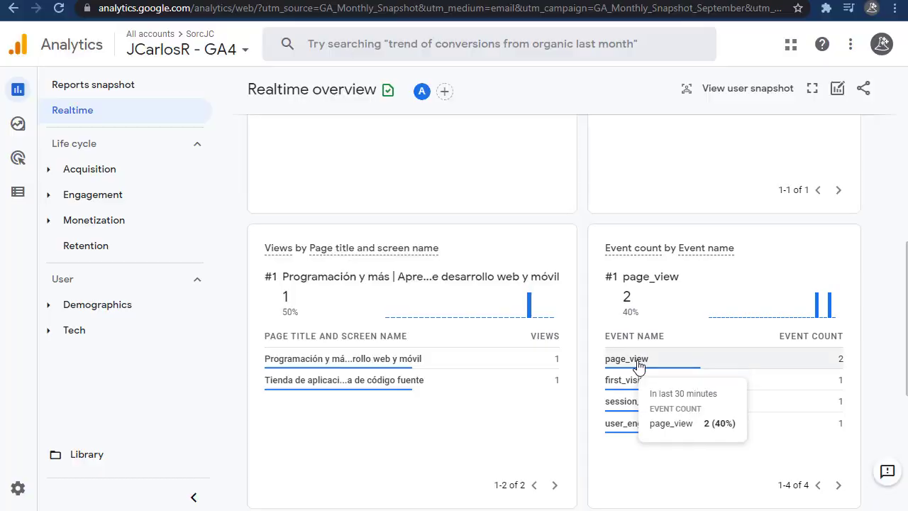
pyautogui.click(629, 359)
pyautogui.scroll(10, 268, 193)
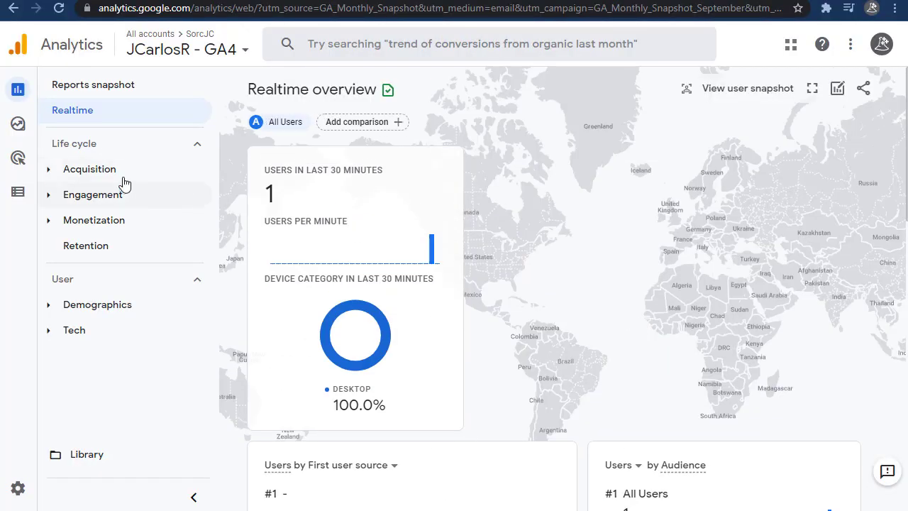
pyautogui.click(118, 177)
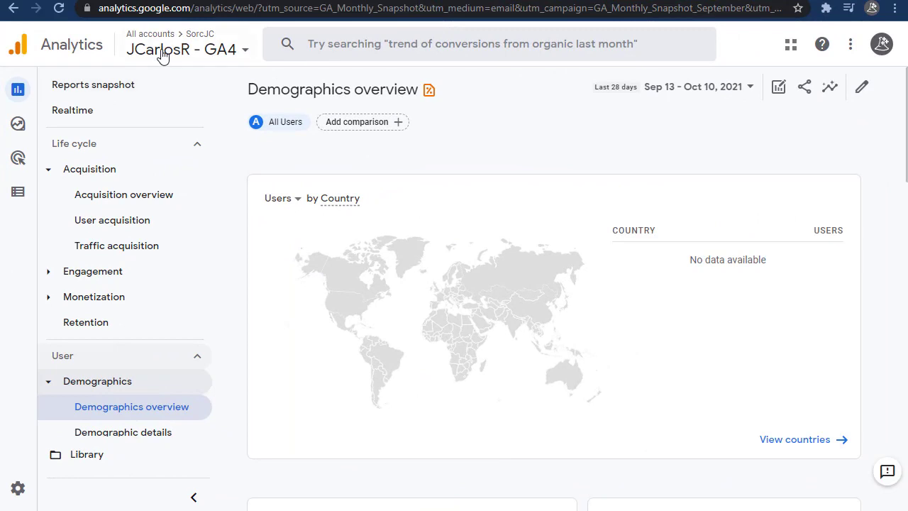
# Switch to the Universal Analytics property's "Todos los datos de sitios web" view and show its home overview for the last 28 days.
pyautogui.click(162, 54)
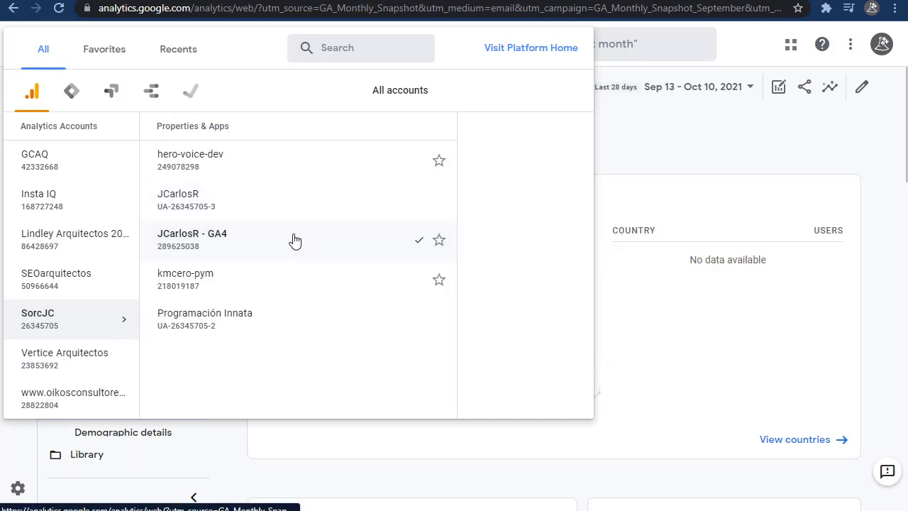
pyautogui.click(349, 206)
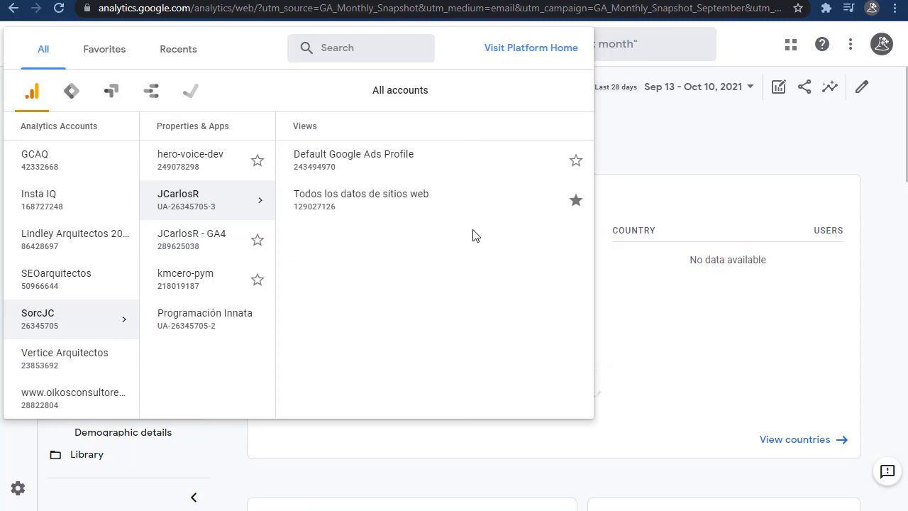
pyautogui.click(390, 202)
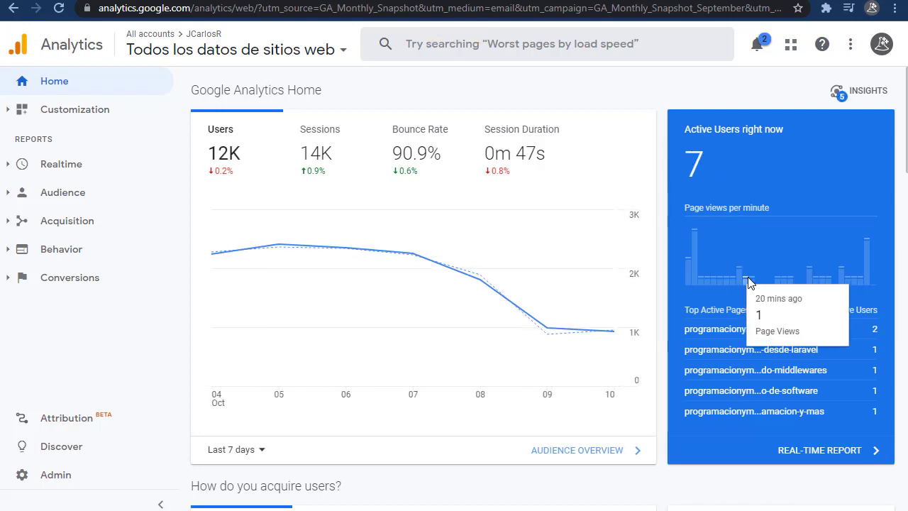
pyautogui.click(254, 452)
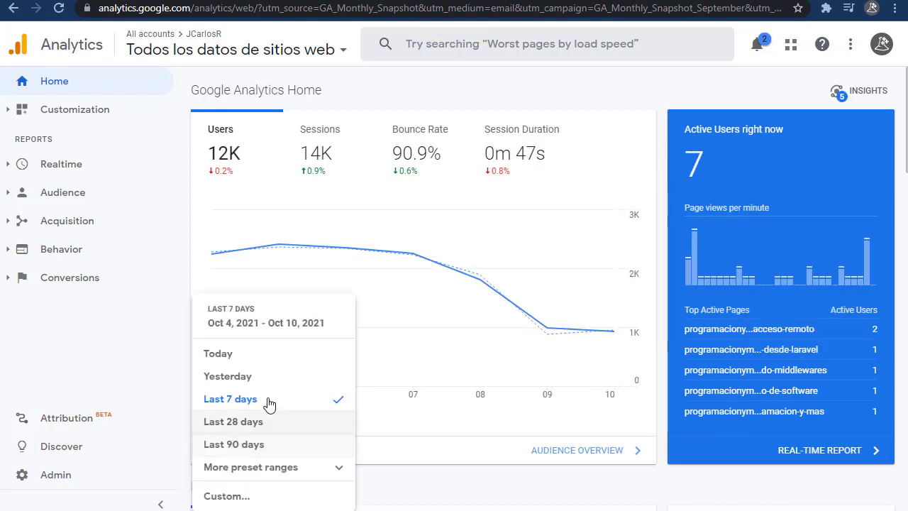
pyautogui.click(248, 423)
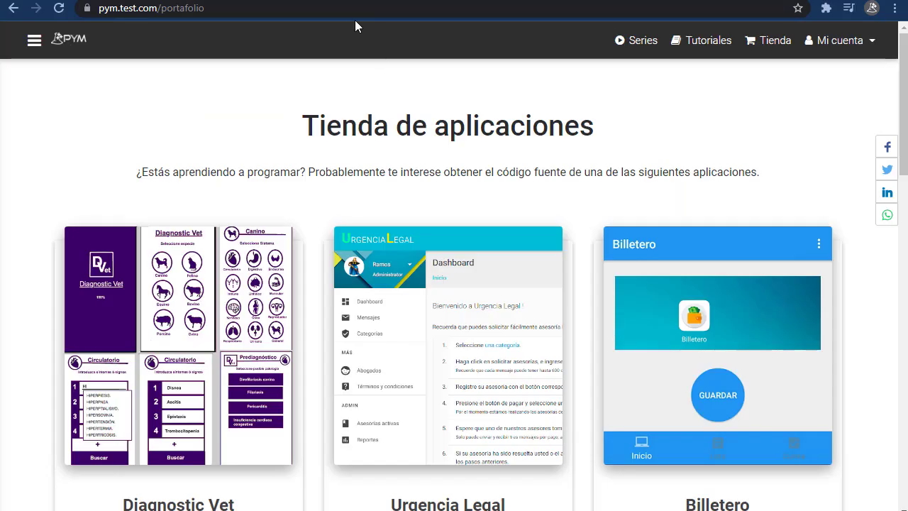
# Switch to PhpStorm, hide the project tree and open the terminal in the pym project.
pyautogui.click(355, 20)
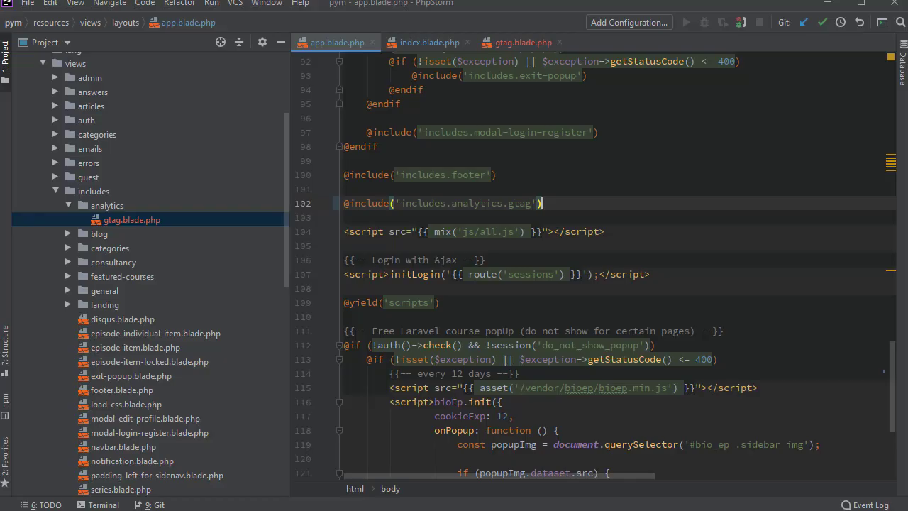
pyautogui.press('Left')
pyautogui.press('Left')
pyautogui.press('Left')
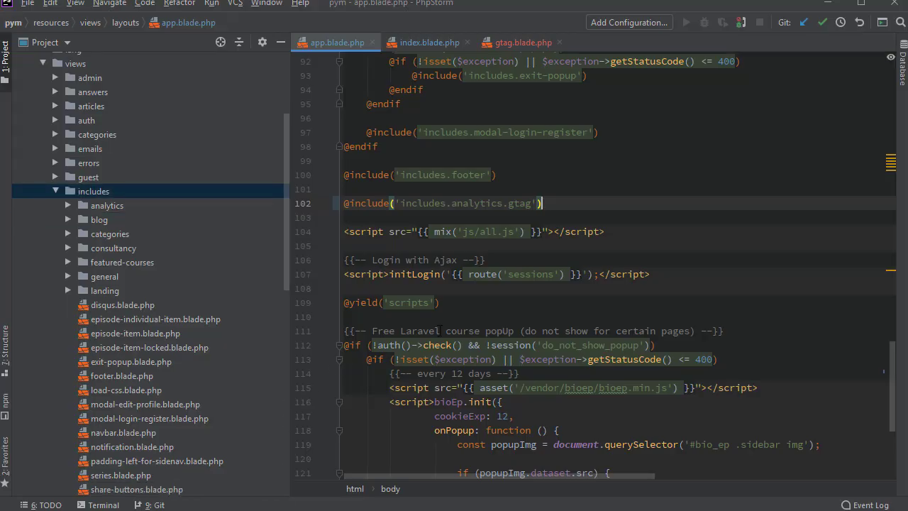
pyautogui.rightClick(359, 42)
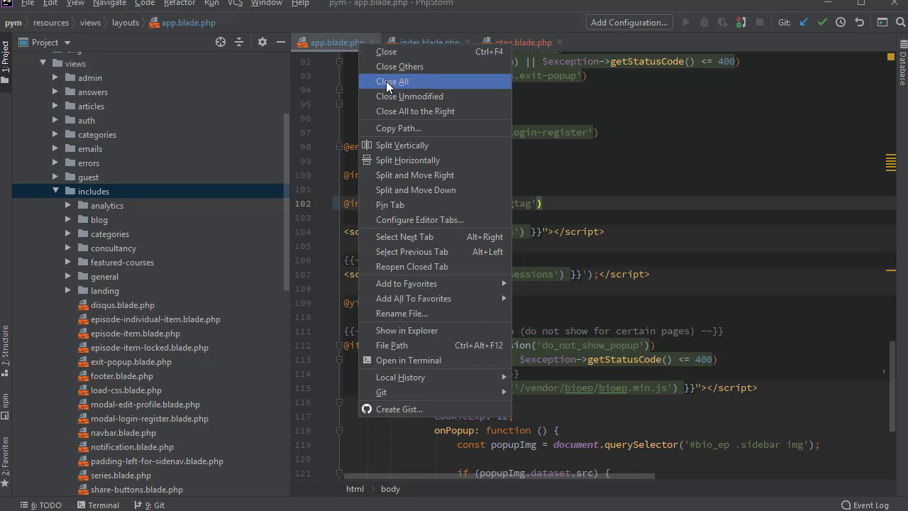
pyautogui.click(337, 44)
pyautogui.click(281, 42)
pyautogui.click(95, 504)
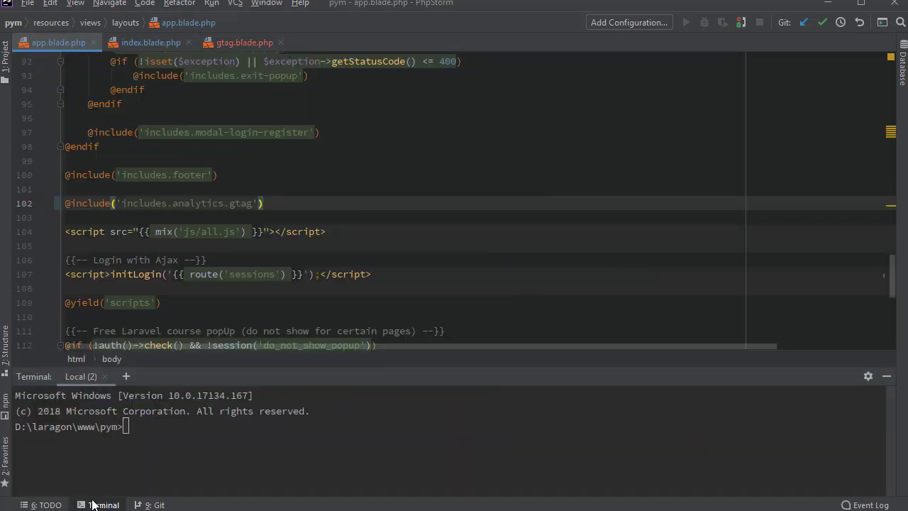
# List the repository's changed files with git status and close all open editor files.
pyautogui.write('git status')
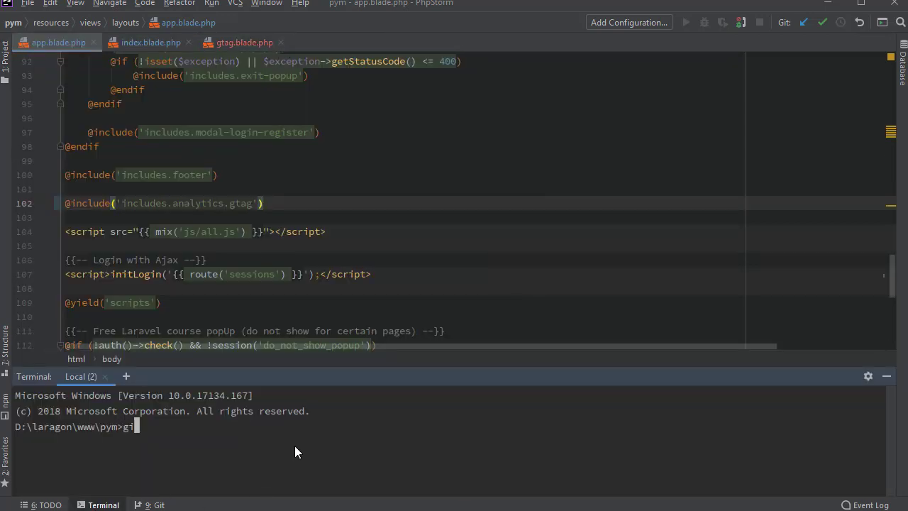
pyautogui.press('Return')
pyautogui.hotkey('ctrl', 'shift', 'F4')
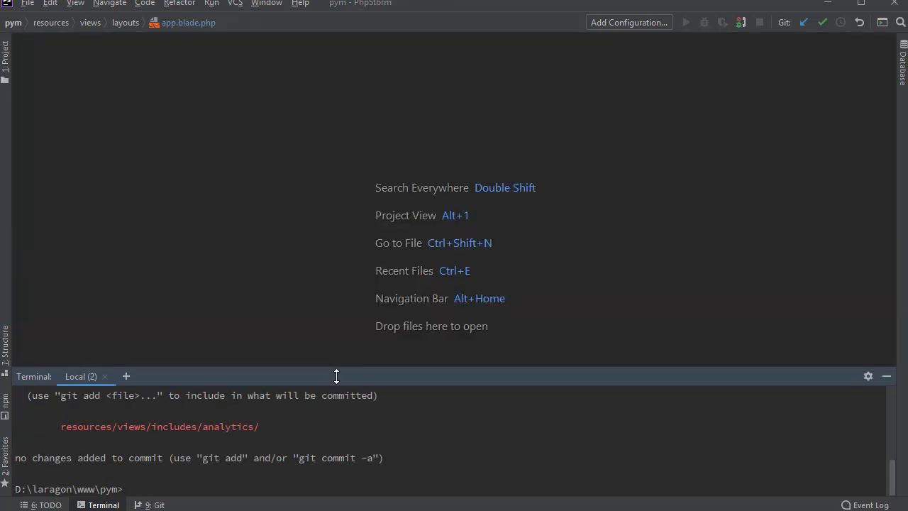
# Enlarge the terminal and review the changes to layouts/app.blade.php and memes/index.blade.php with git diff.
pyautogui.moveTo(312, 367); pyautogui.dragTo(328, 222)
pyautogui.write('git diff')
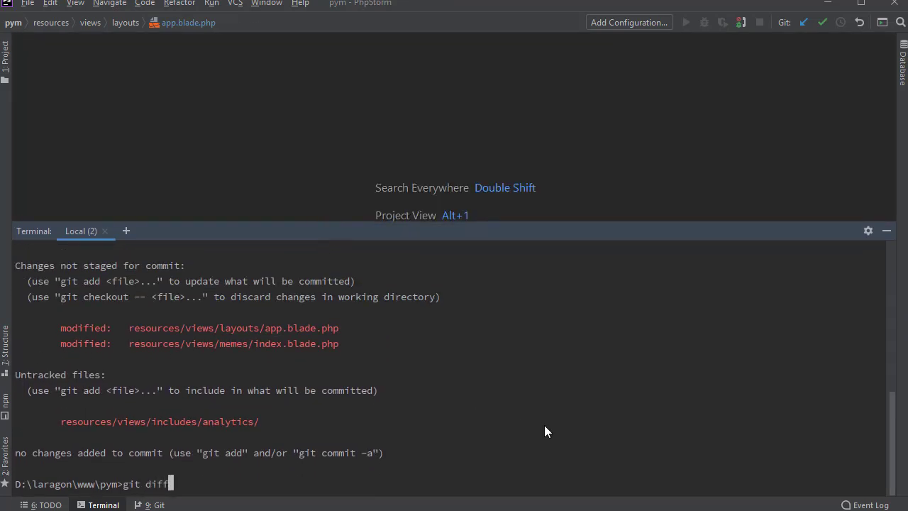
pyautogui.press('Return')
pyautogui.scroll(-5, 544, 425)
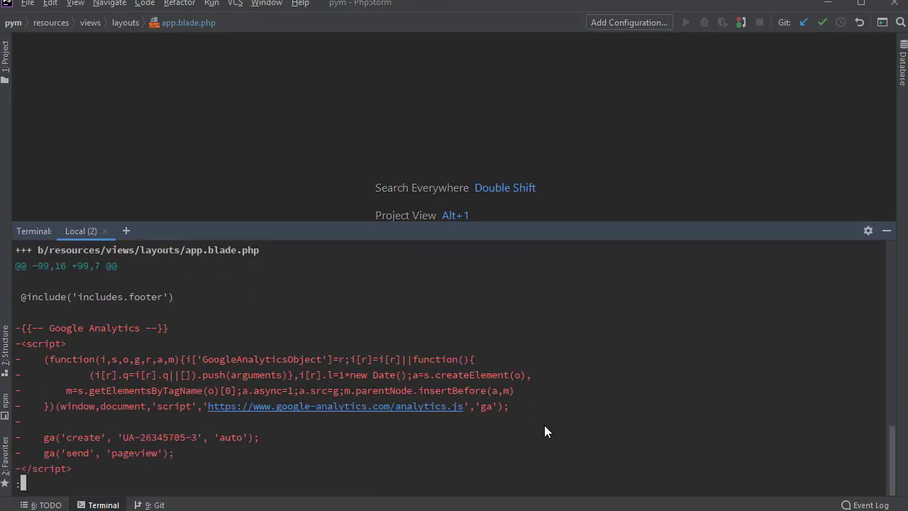
pyautogui.scroll(-4, 548, 432)
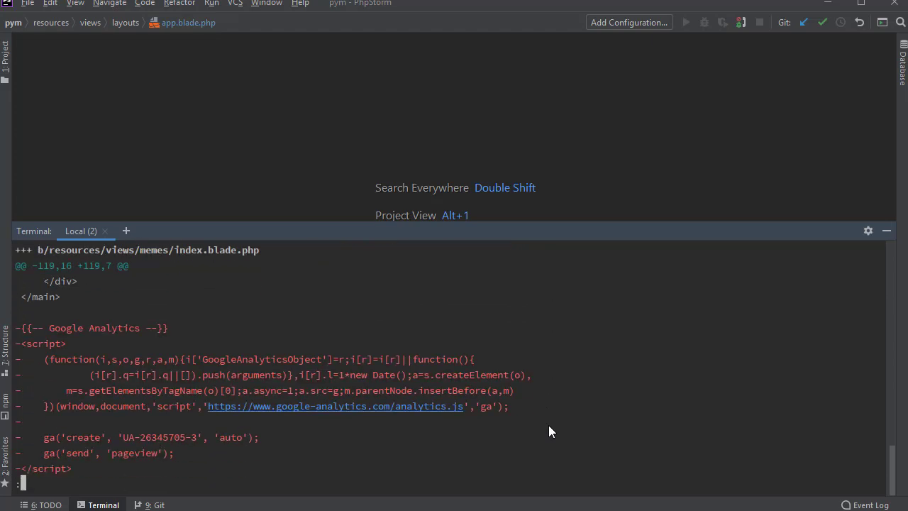
pyautogui.write('q')
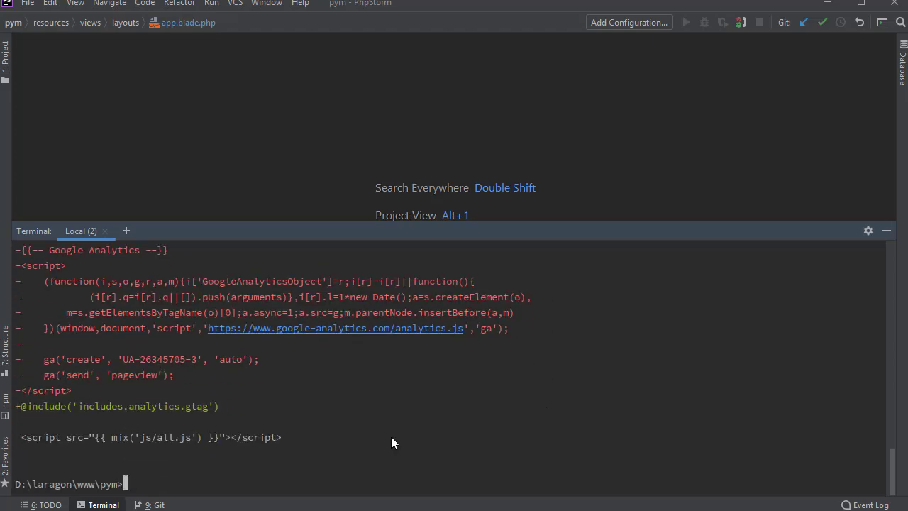
# Stage all changes with git add . and commit them with the message "Report events to my existing UA property but also to GA4".
pyautogui.write('git ad')
pyautogui.write('git co')
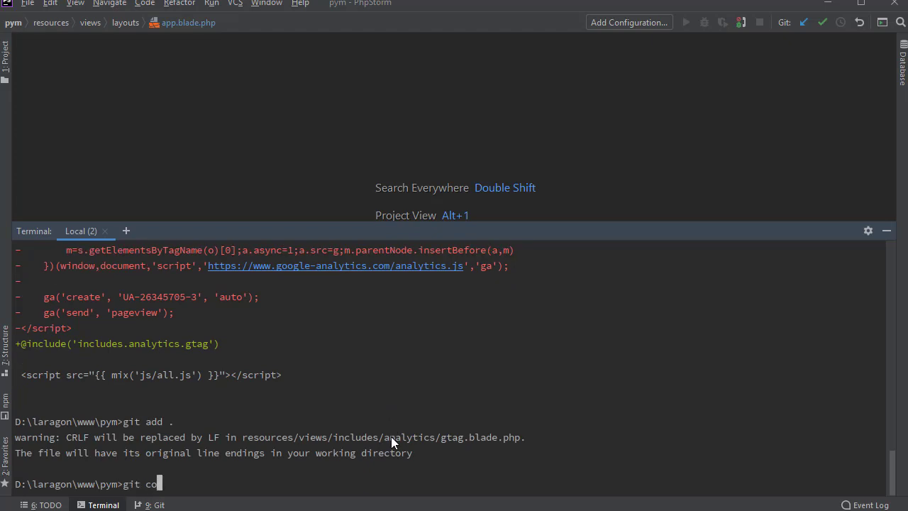
pyautogui.write('mmit -m "Report events to')
pyautogui.write(' my ')
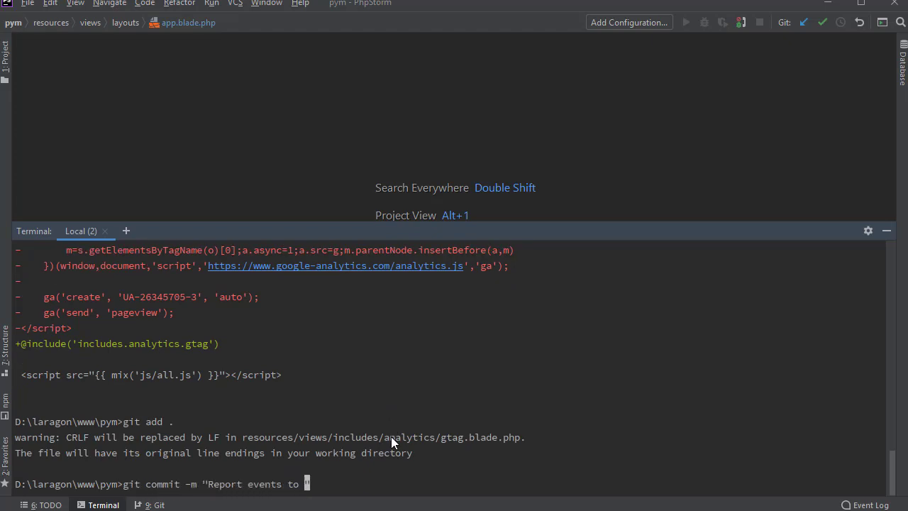
pyautogui.write('existing UA ')
pyautogui.write('property but a')
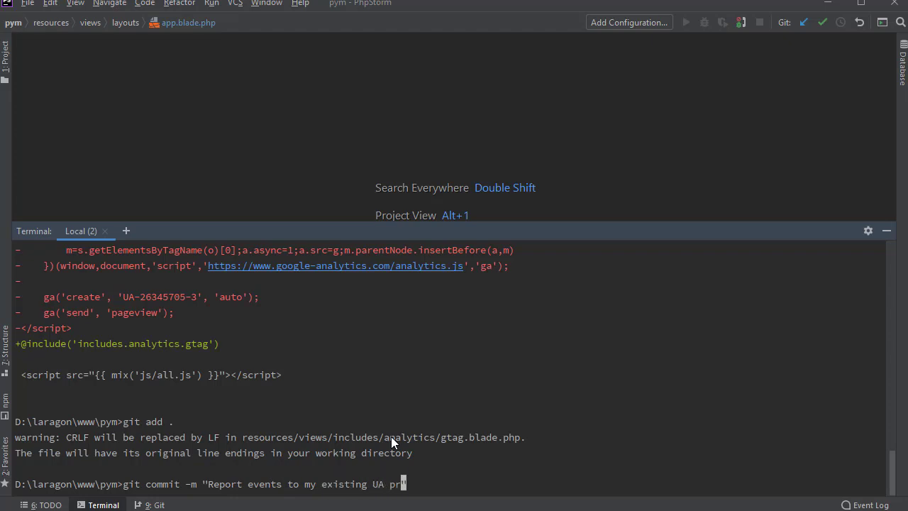
pyautogui.write('lso to GA')
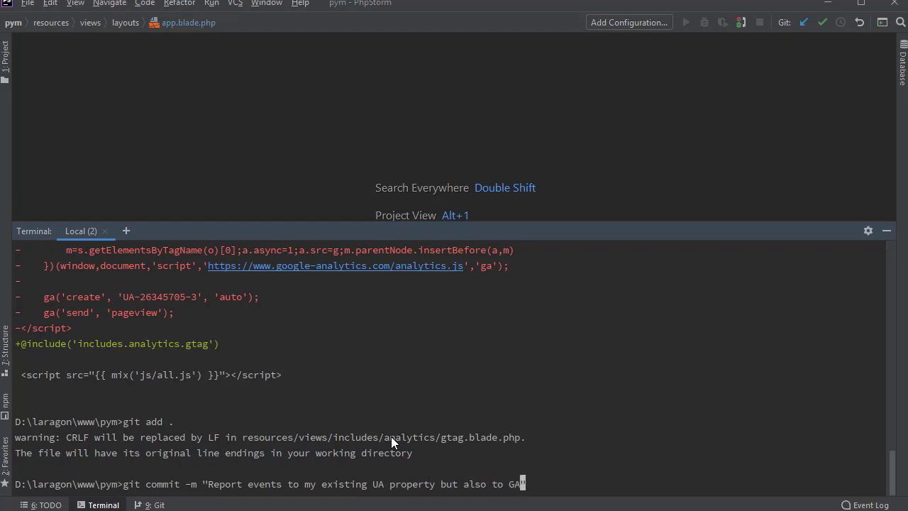
pyautogui.write('4')
pyautogui.press('Return')
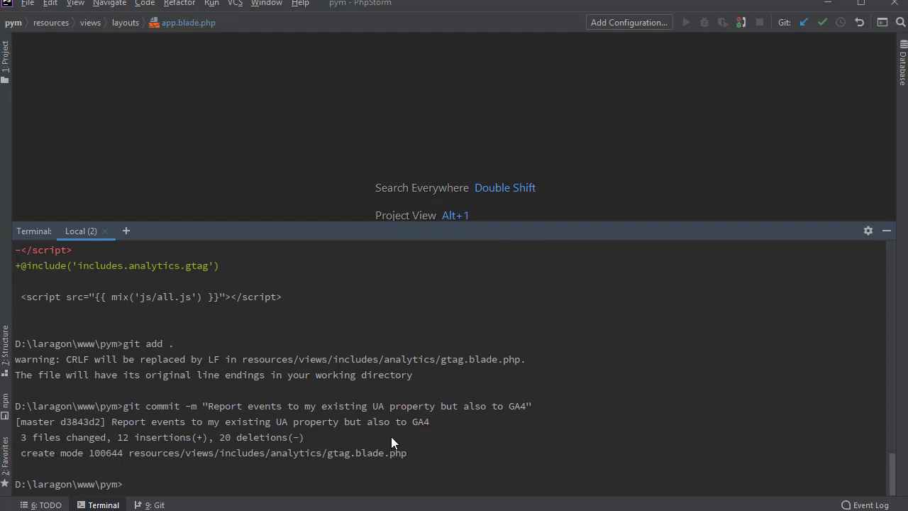
# Push the commit to the remote repository with git push origin master.
pyautogui.write('g')
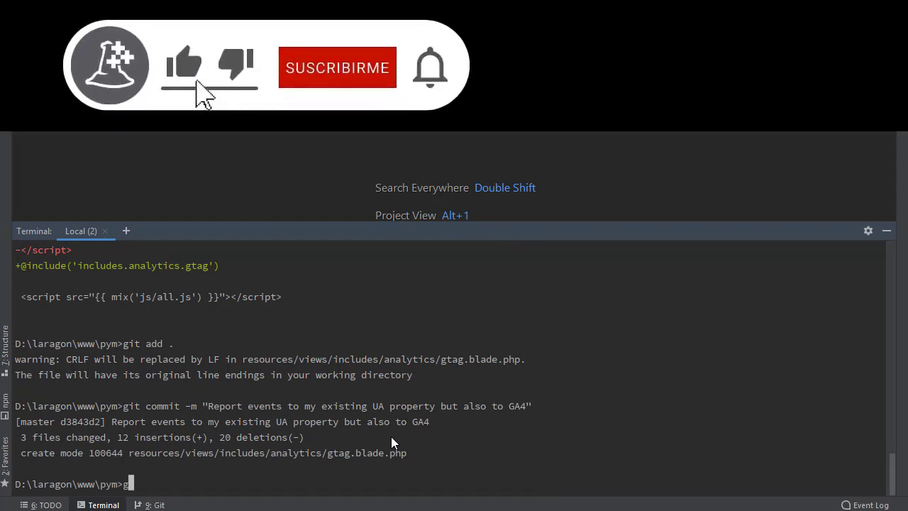
pyautogui.write('it push origin ')
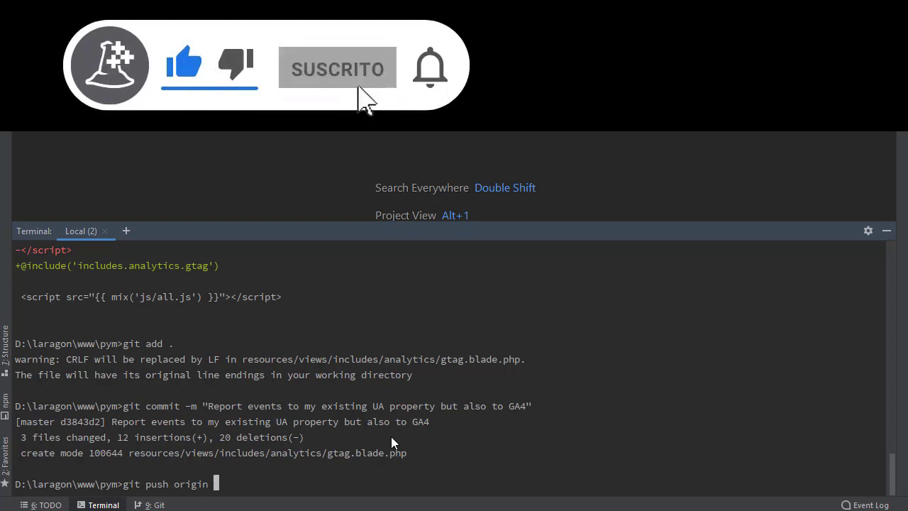
pyautogui.write('maste')
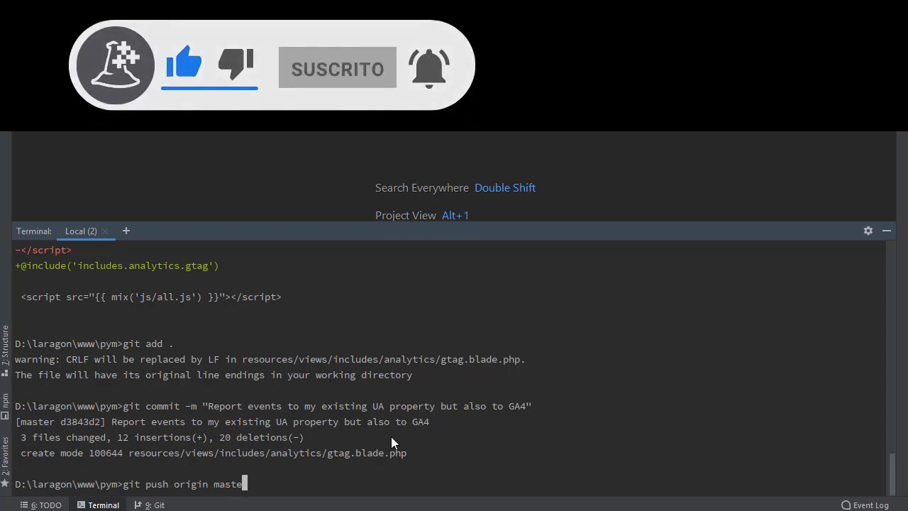
pyautogui.write('r')
pyautogui.press('Return')
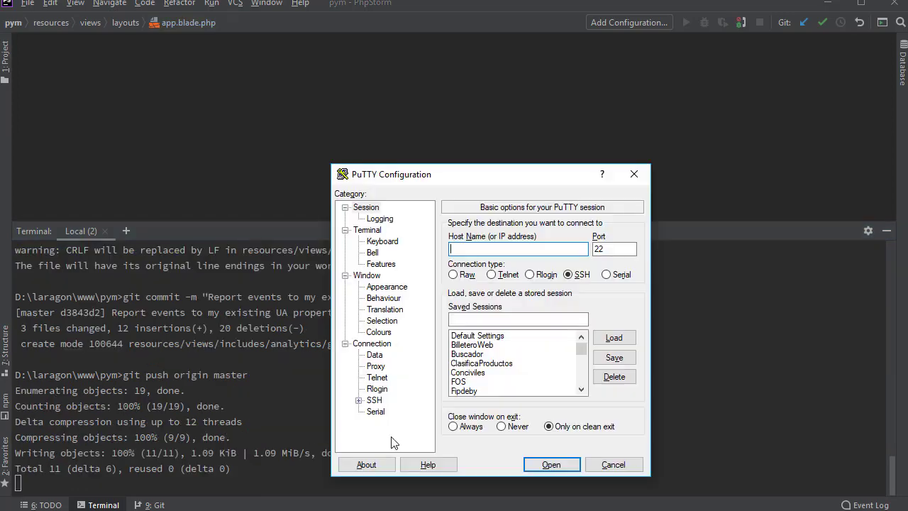
# Log in to the server through its saved PuTTY session with the root password and run git pull origin master.
pyautogui.scroll(-8, 511, 366)
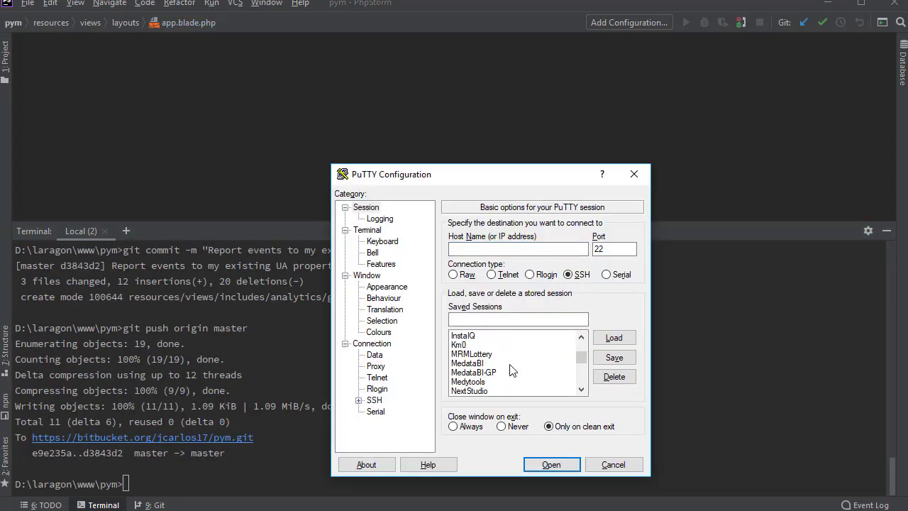
pyautogui.doubleClick(478, 356)
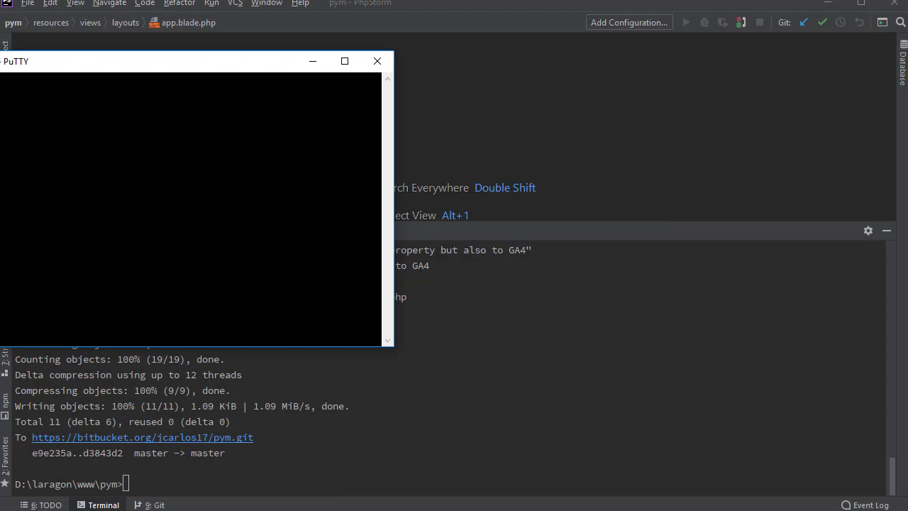
pyautogui.moveTo(178, 67); pyautogui.dragTo(488, 118)
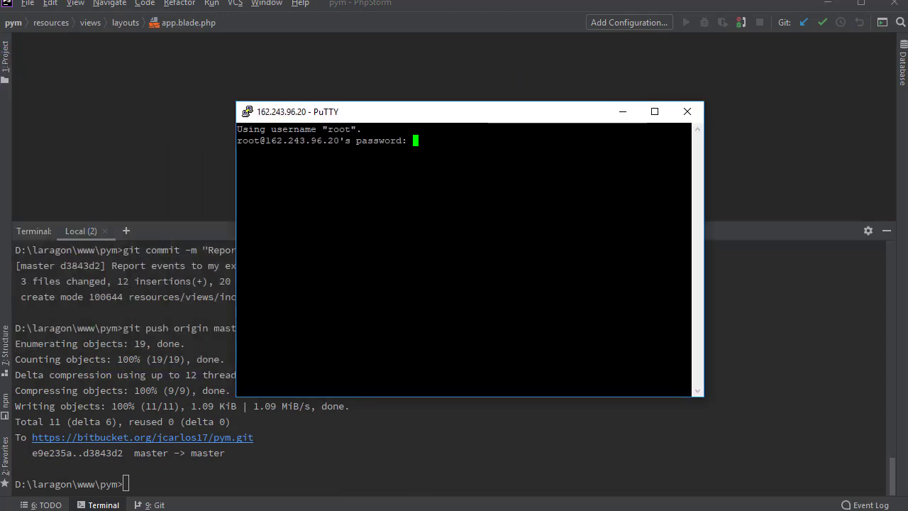
pyautogui.press('Return')
pyautogui.write('git pull origin maste')
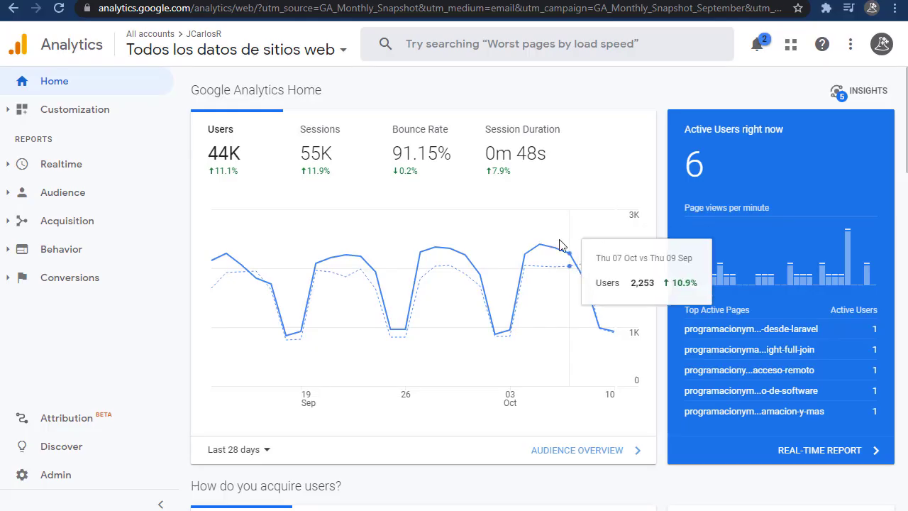
# Switch to Google Analytics in the browser and check the GA4 property's Realtime overview, including page views and events.
pyautogui.click(234, 49)
pyautogui.click(223, 254)
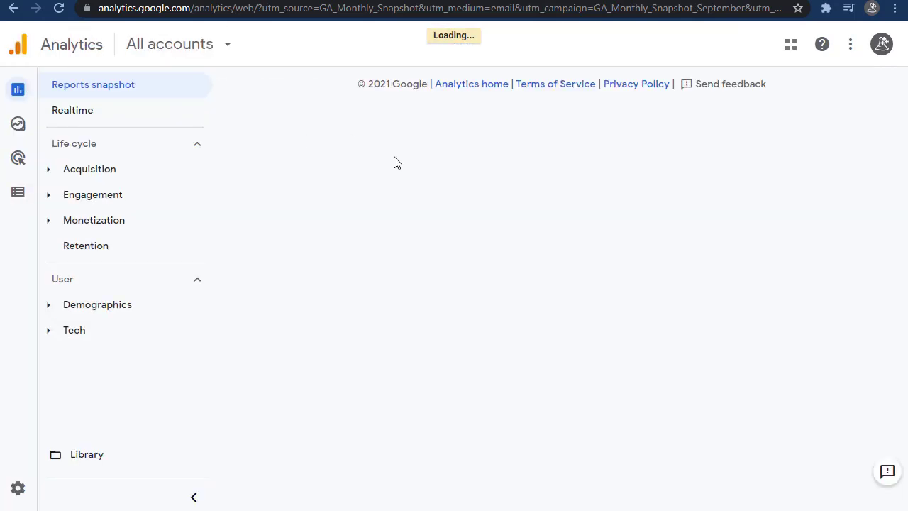
pyautogui.click(141, 113)
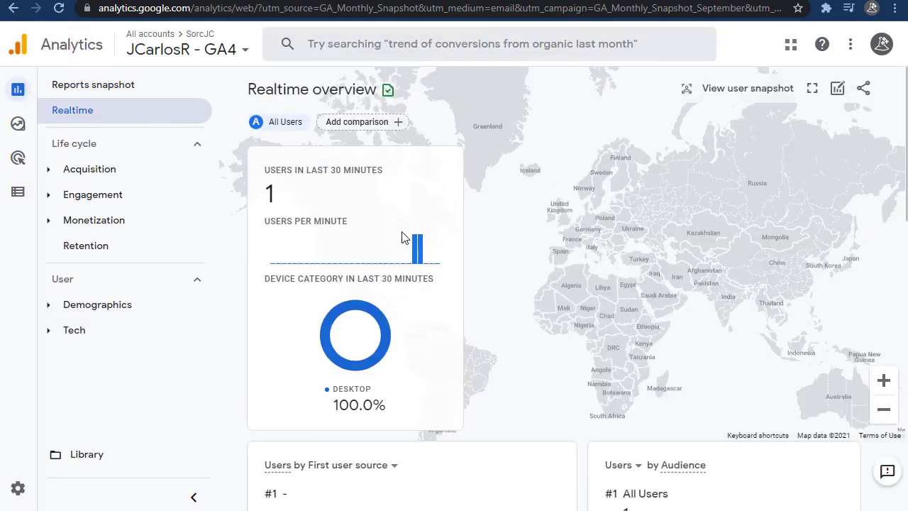
pyautogui.scroll(-6, 469, 234)
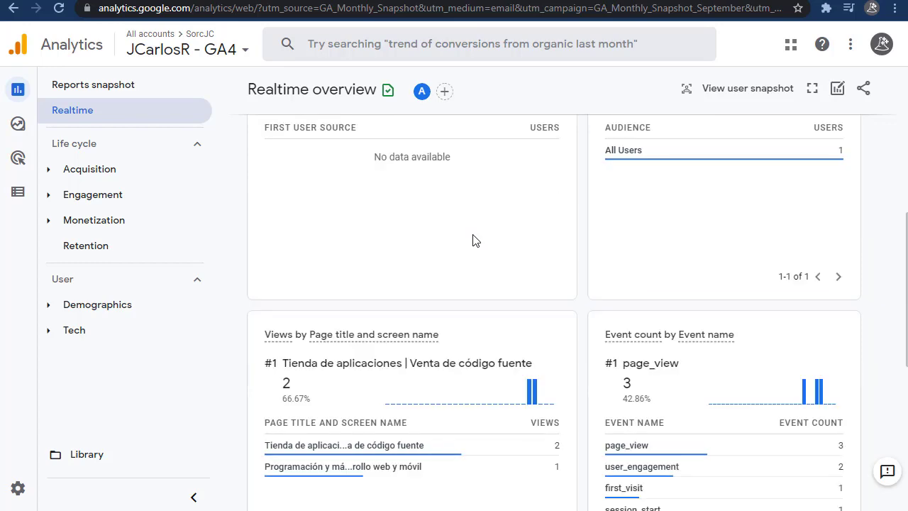
pyautogui.scroll(1, 477, 244)
pyautogui.scroll(5, 477, 244)
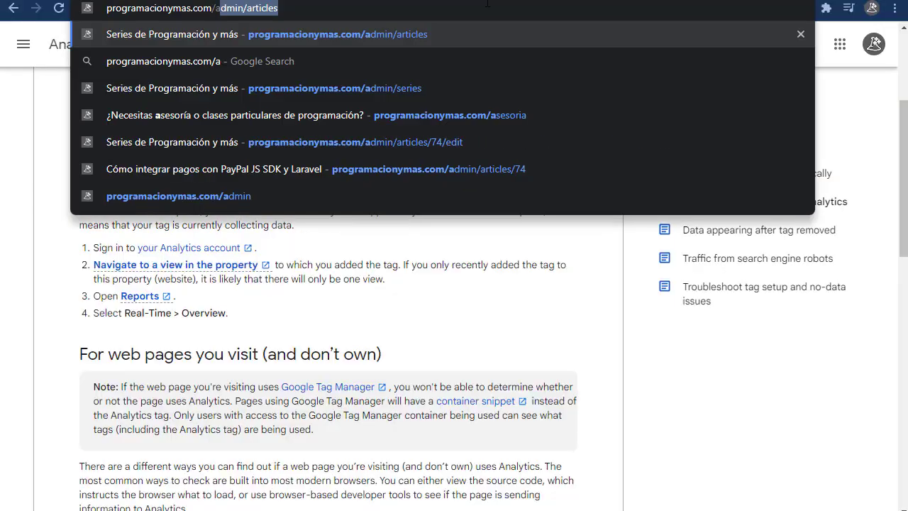
# Visit programacionymas.com/admin/articles on the live site and reopen the GA4 property's Realtime overview from the Analytics home.
pyautogui.write('ad')
pyautogui.press('Return')
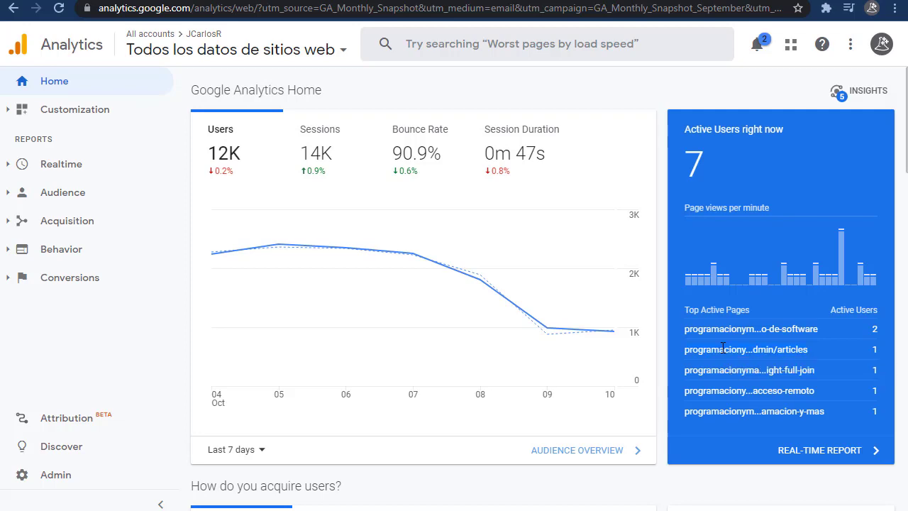
pyautogui.click(249, 50)
pyautogui.click(242, 237)
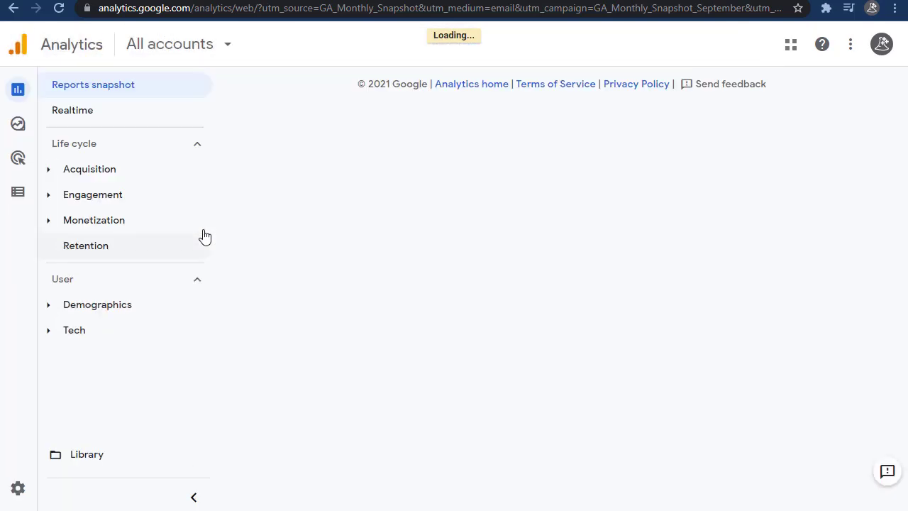
pyautogui.click(129, 108)
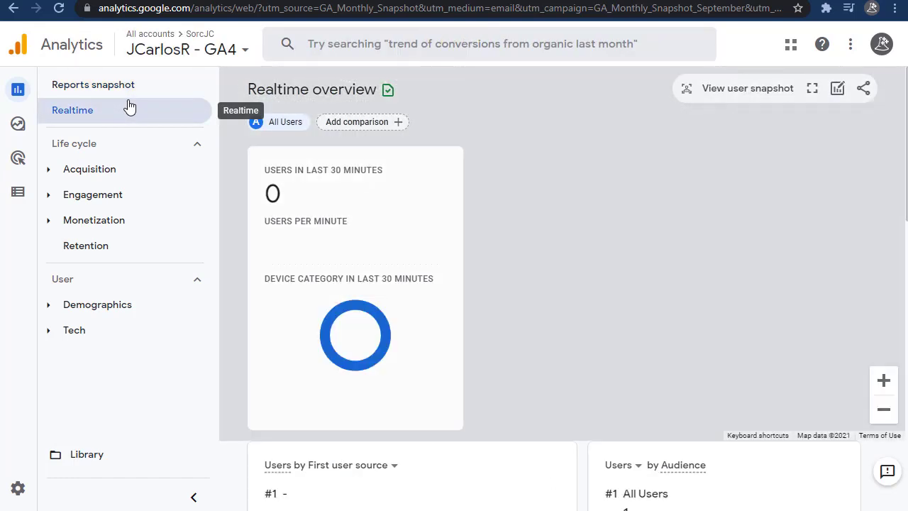
# Examine the Realtime cards for views by page title and event count by event name for the live site's visits.
pyautogui.scroll(-3, 366, 208)
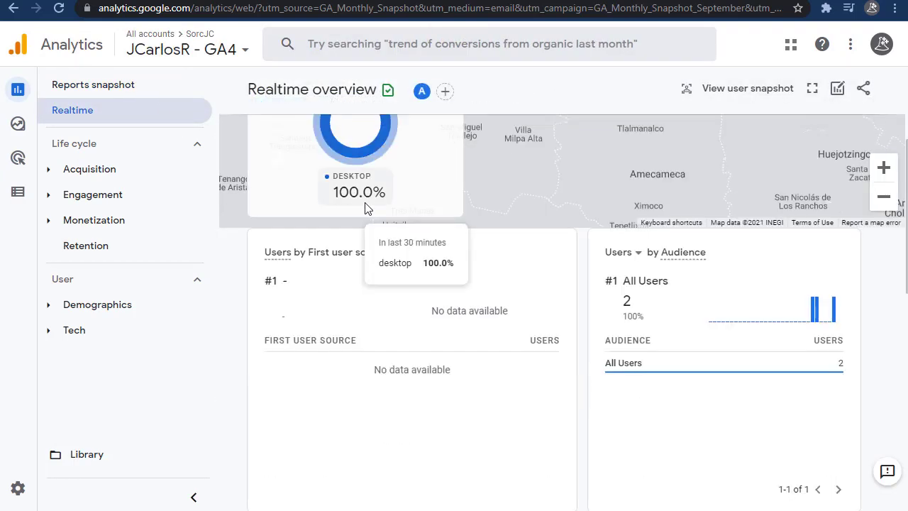
pyautogui.scroll(-4, 480, 261)
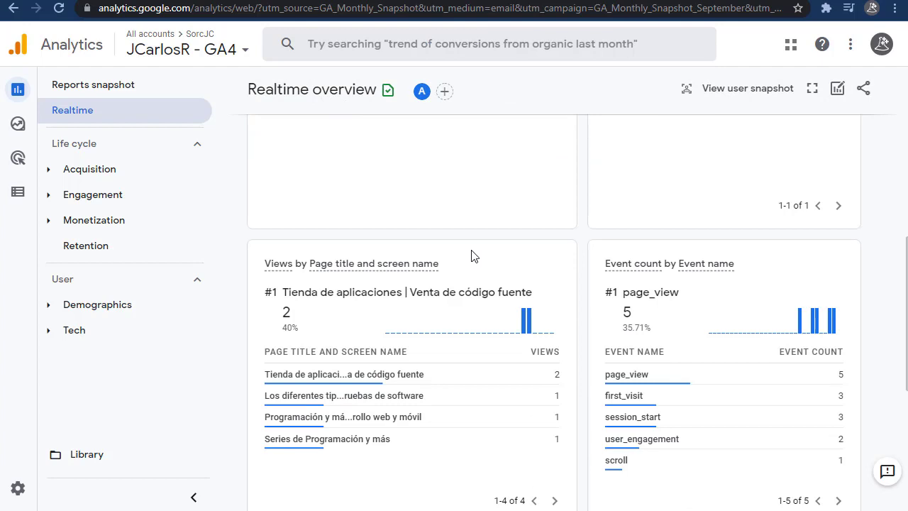
pyautogui.scroll(-1, 474, 255)
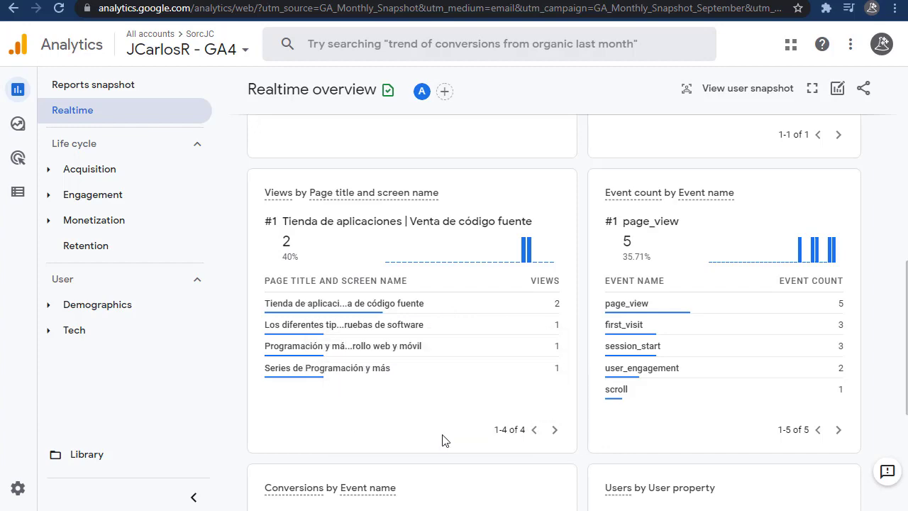
pyautogui.scroll(-3, 548, 399)
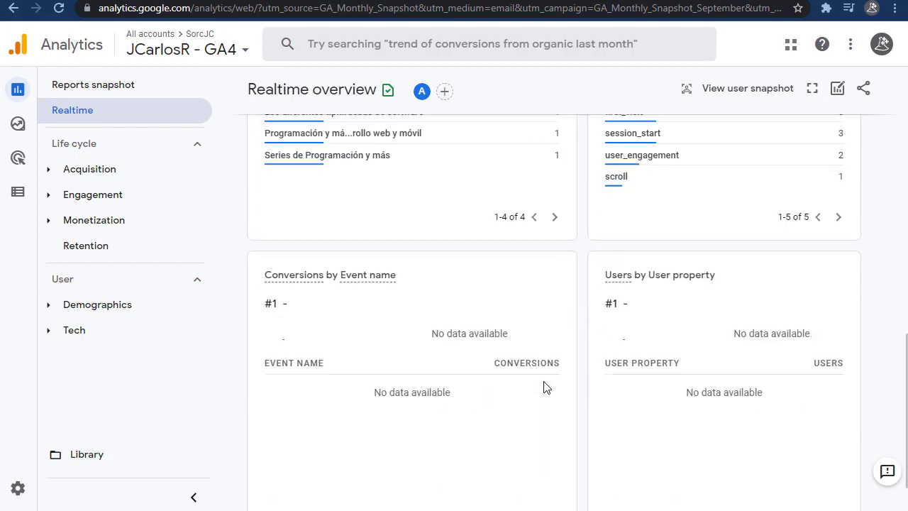
pyautogui.scroll(7, 543, 383)
pyautogui.scroll(-6, 542, 379)
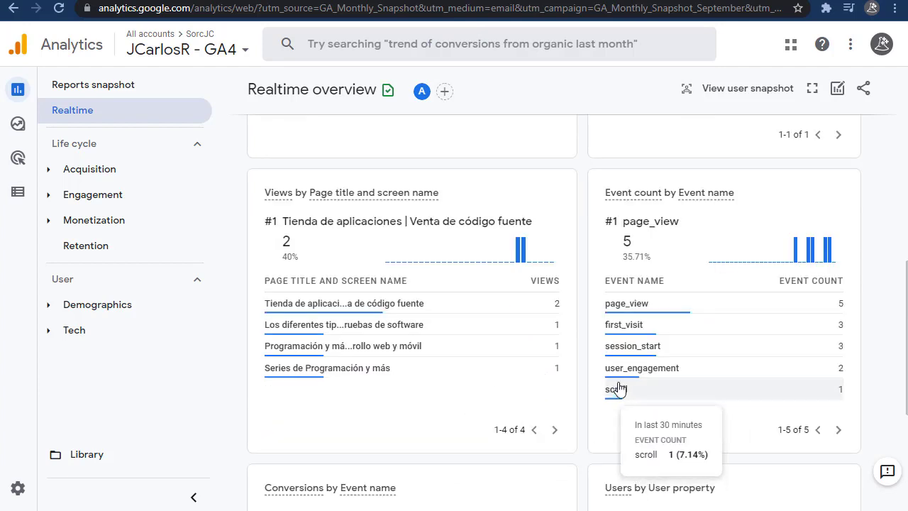
pyautogui.moveTo(630, 394)
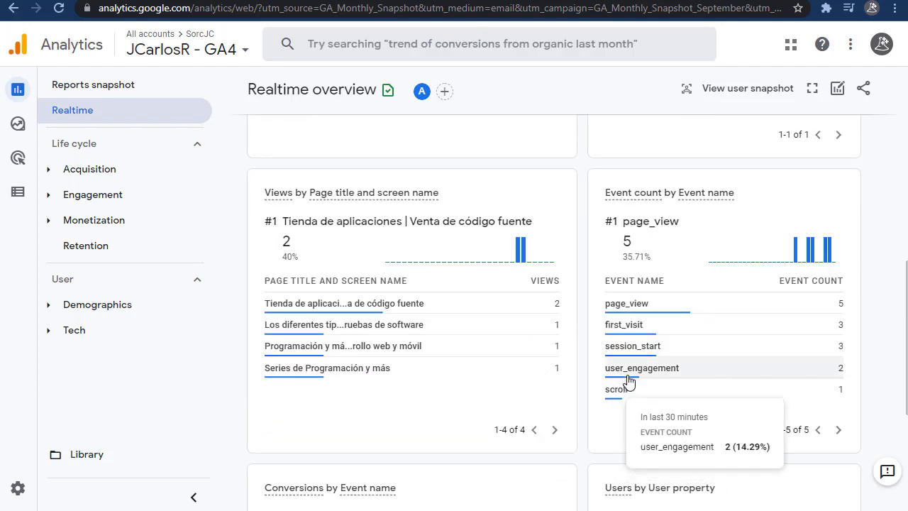
pyautogui.moveTo(650, 325)
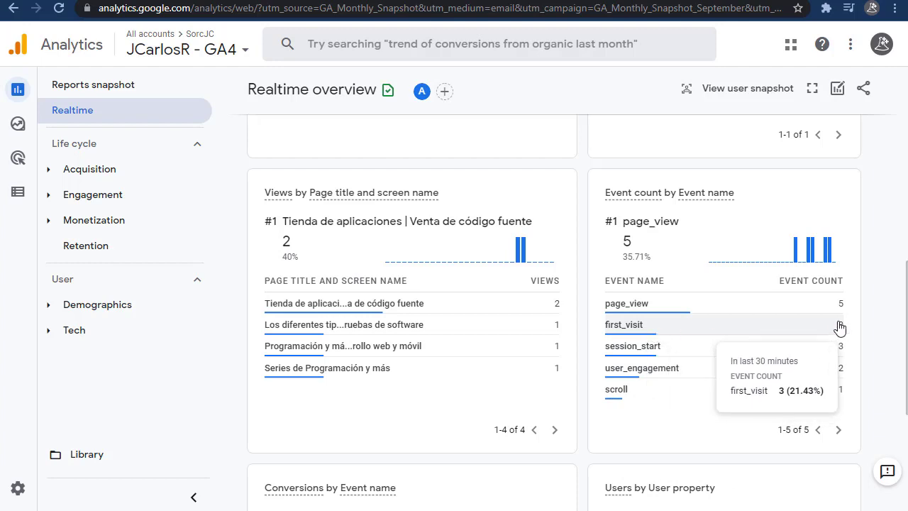
pyautogui.moveTo(805, 316)
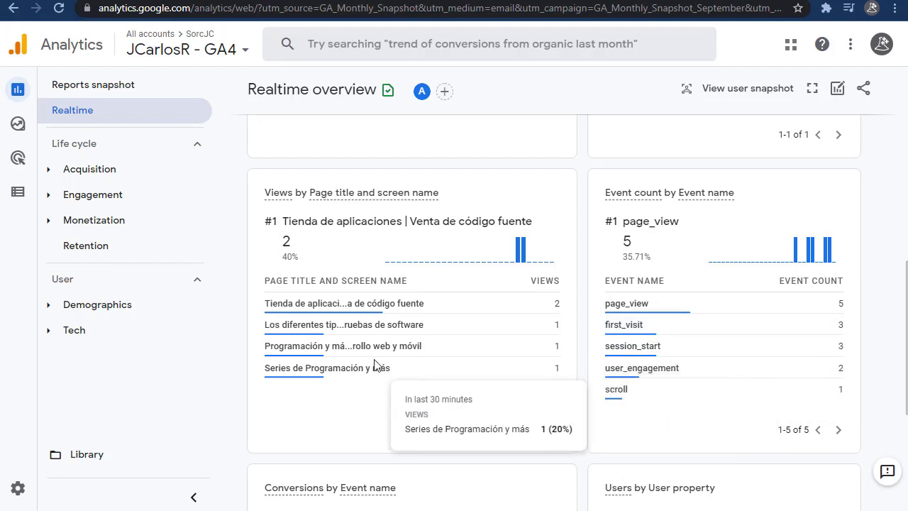
pyautogui.moveTo(364, 346)
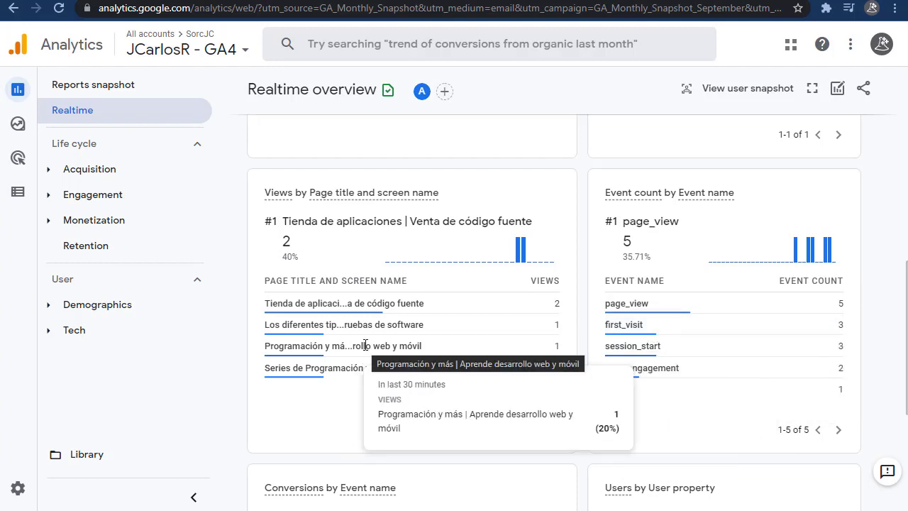